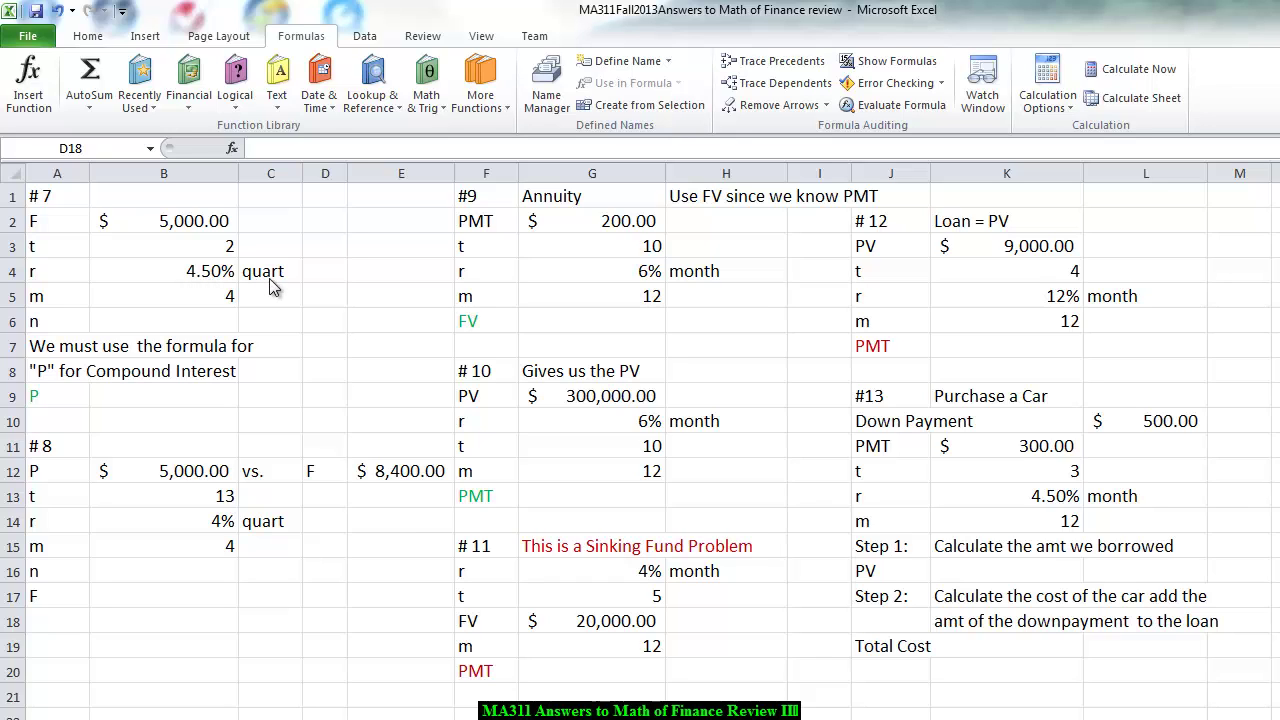
- Calculate n for problem #7 in cell B6 as m times t with the formula =B5*B3
{"action": "left_click", "coordinate": [186, 320]}
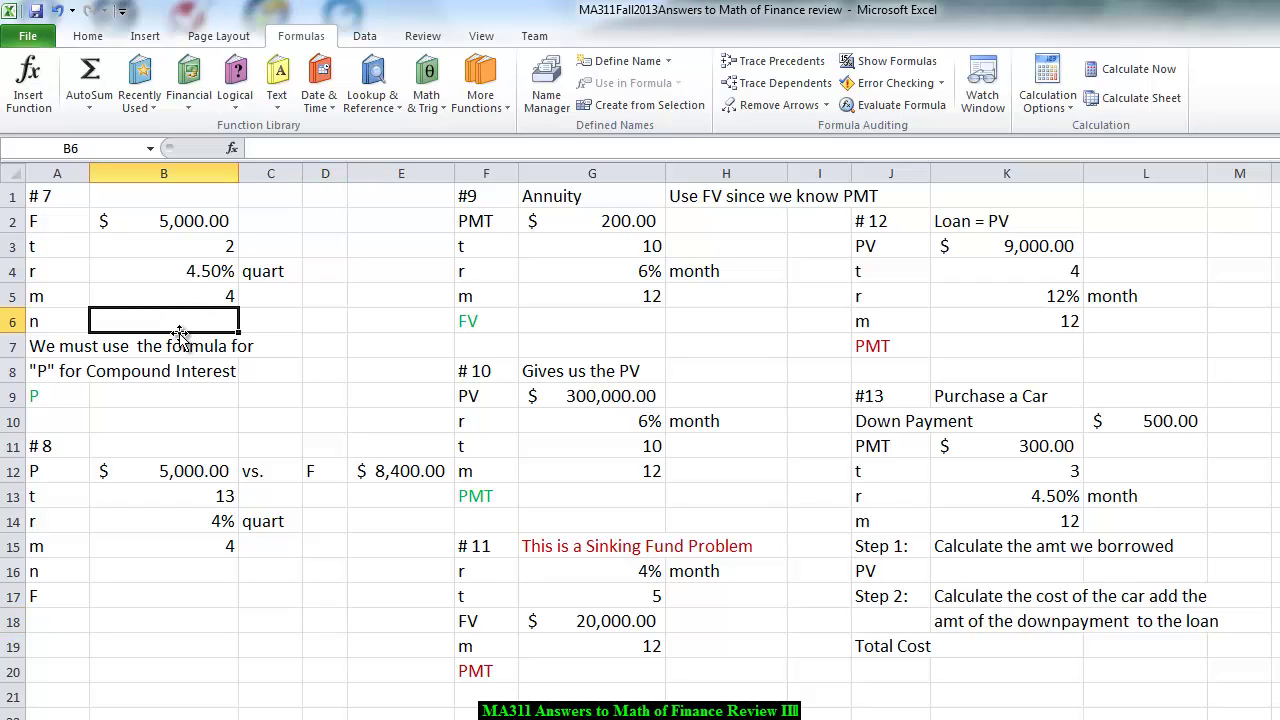
{"action": "type", "text": "="}
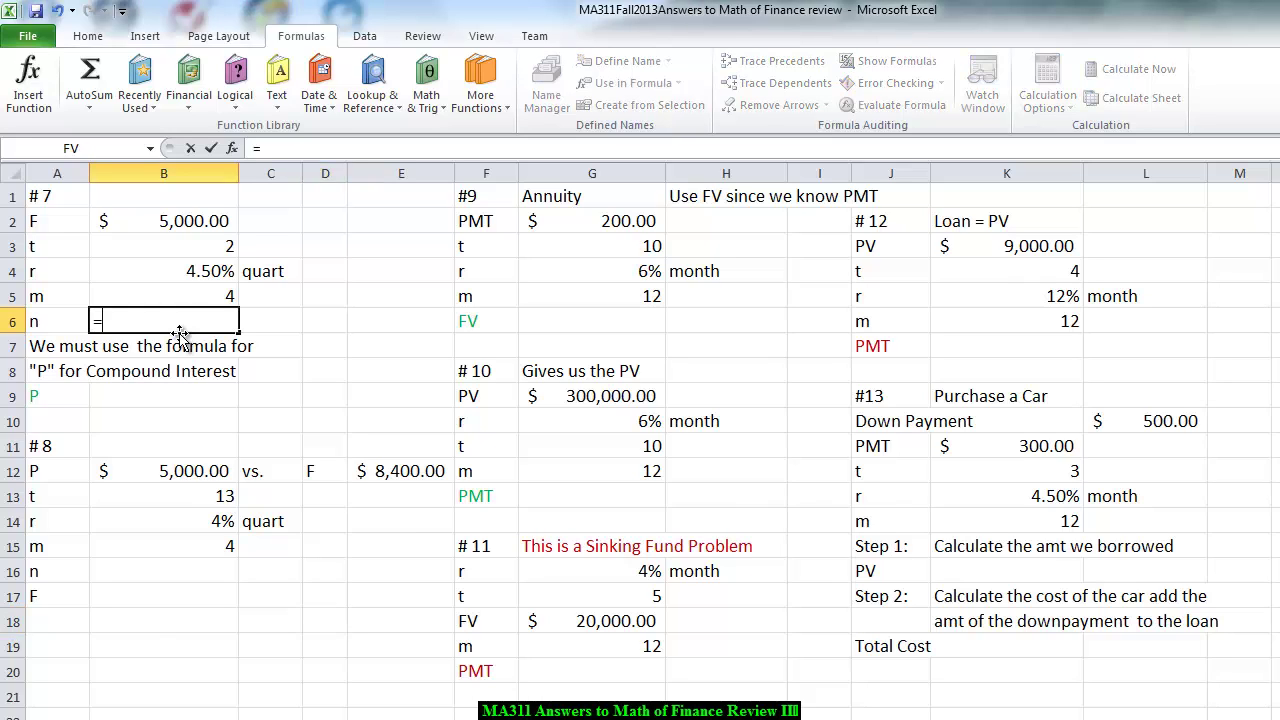
{"action": "left_click", "coordinate": [192, 295]}
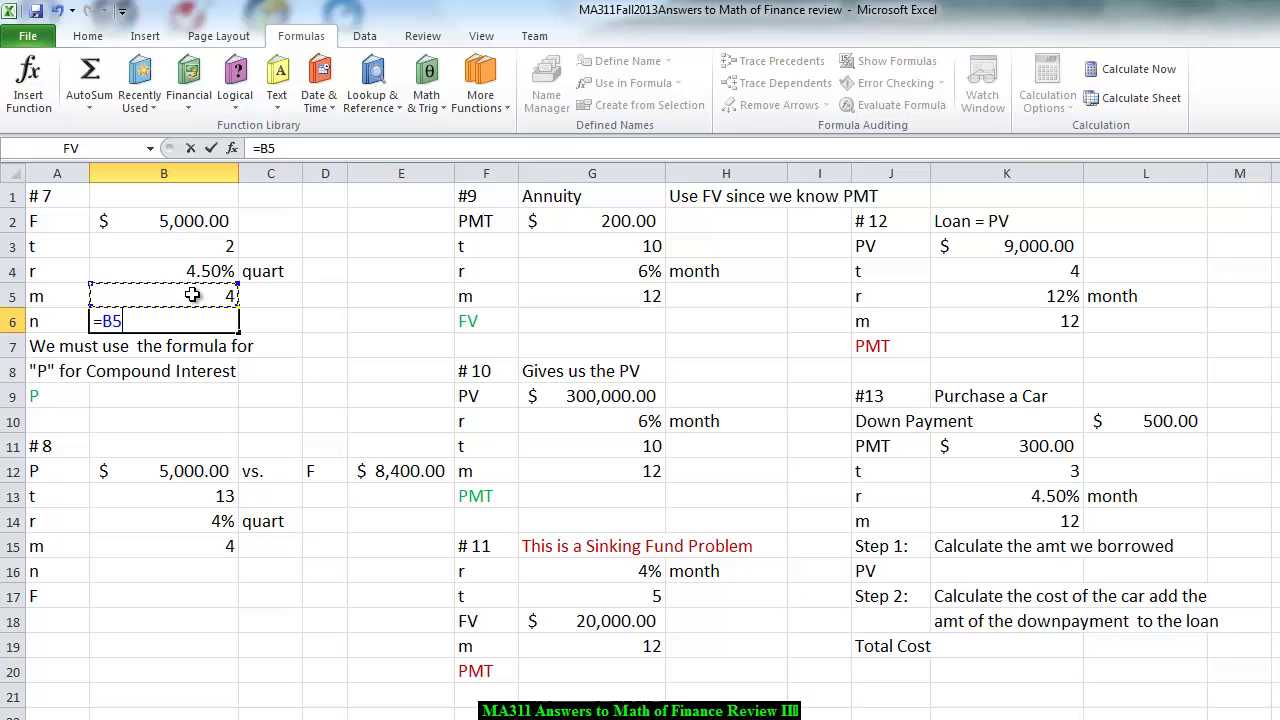
{"action": "type", "text": "*"}
{"action": "left_click", "coordinate": [198, 242]}
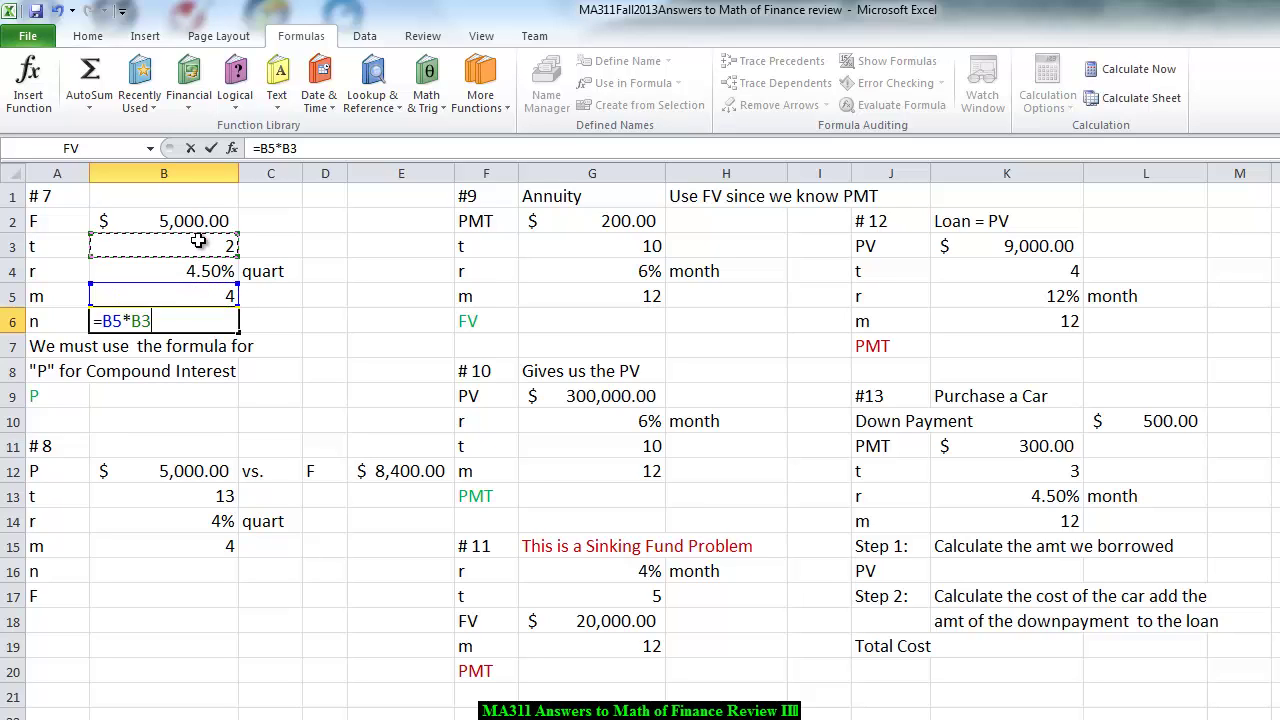
{"action": "key", "text": "Return"}
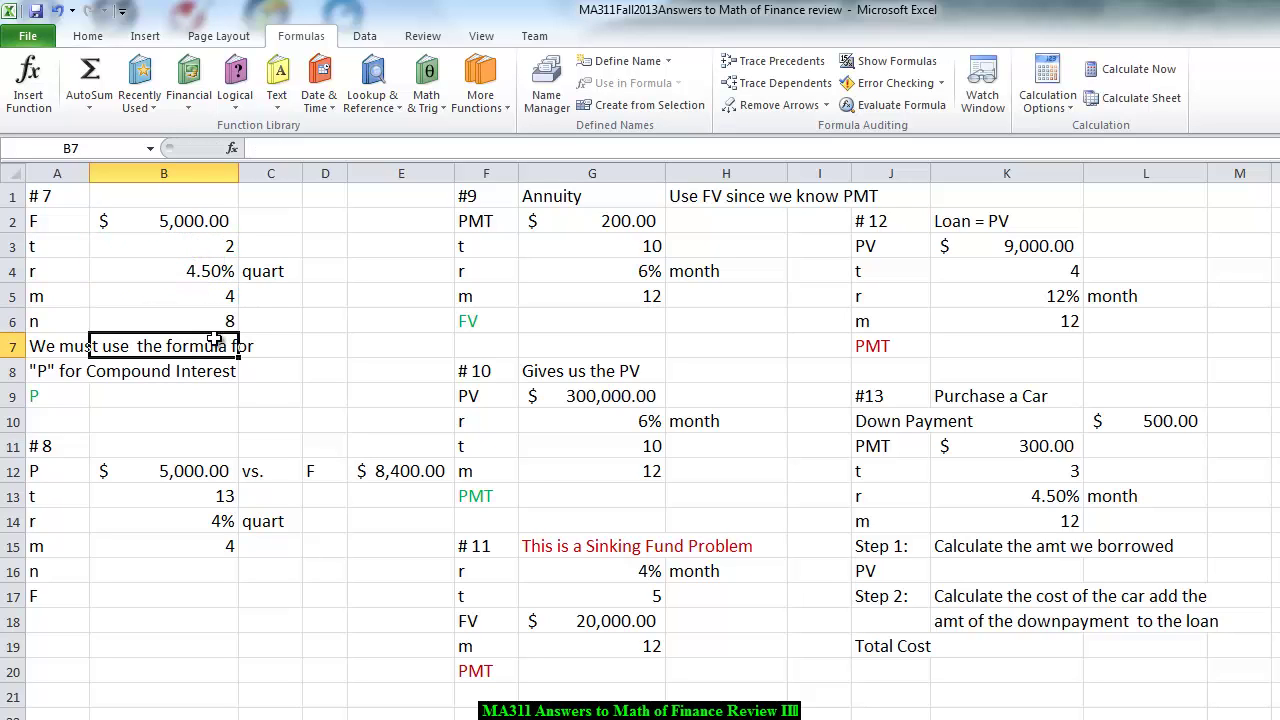
- Calculate the present value P for problem #7 in cell B9 with the compound interest formula =B2*(1+B4/B5)^-B6
{"action": "left_click", "coordinate": [144, 399]}
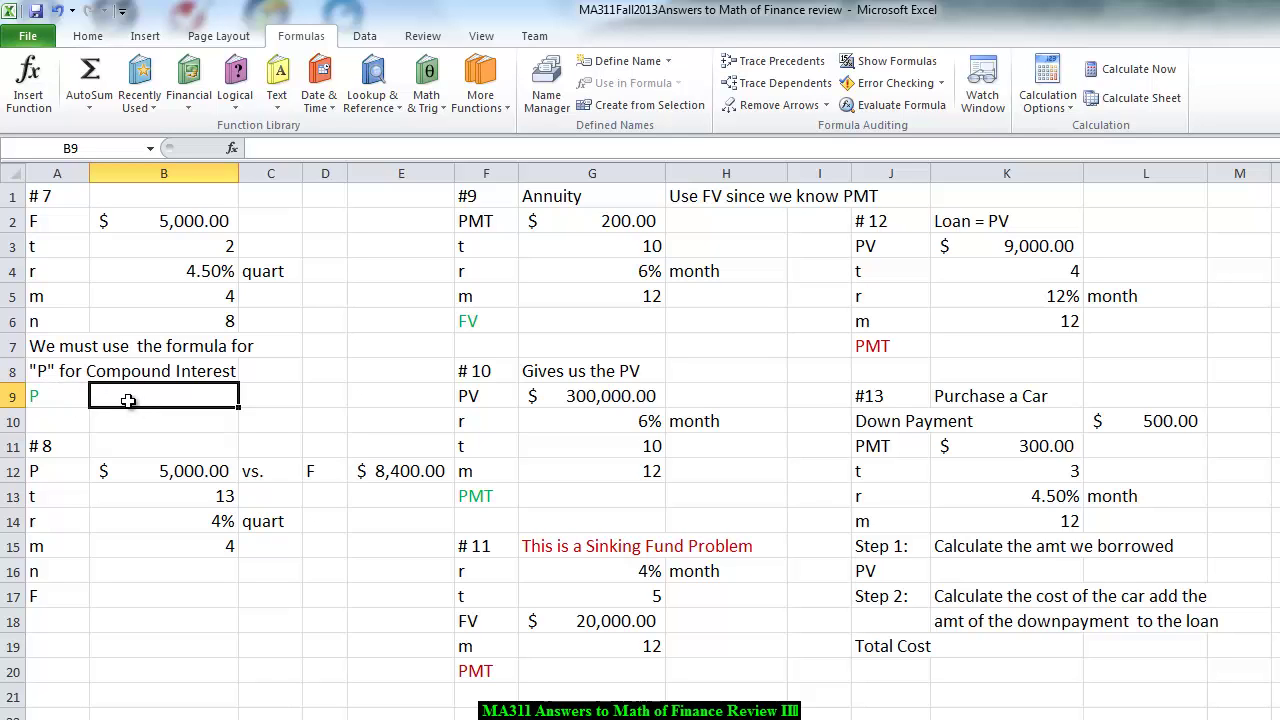
{"action": "type", "text": "="}
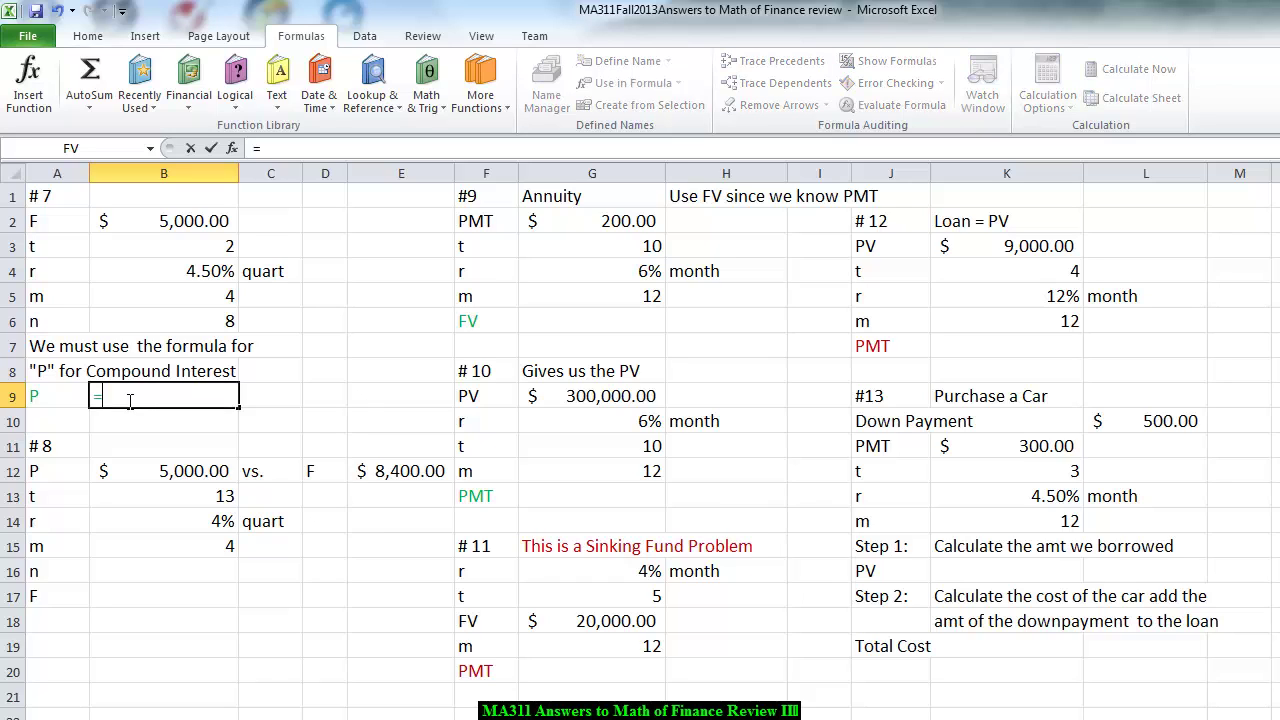
{"action": "left_click", "coordinate": [172, 221]}
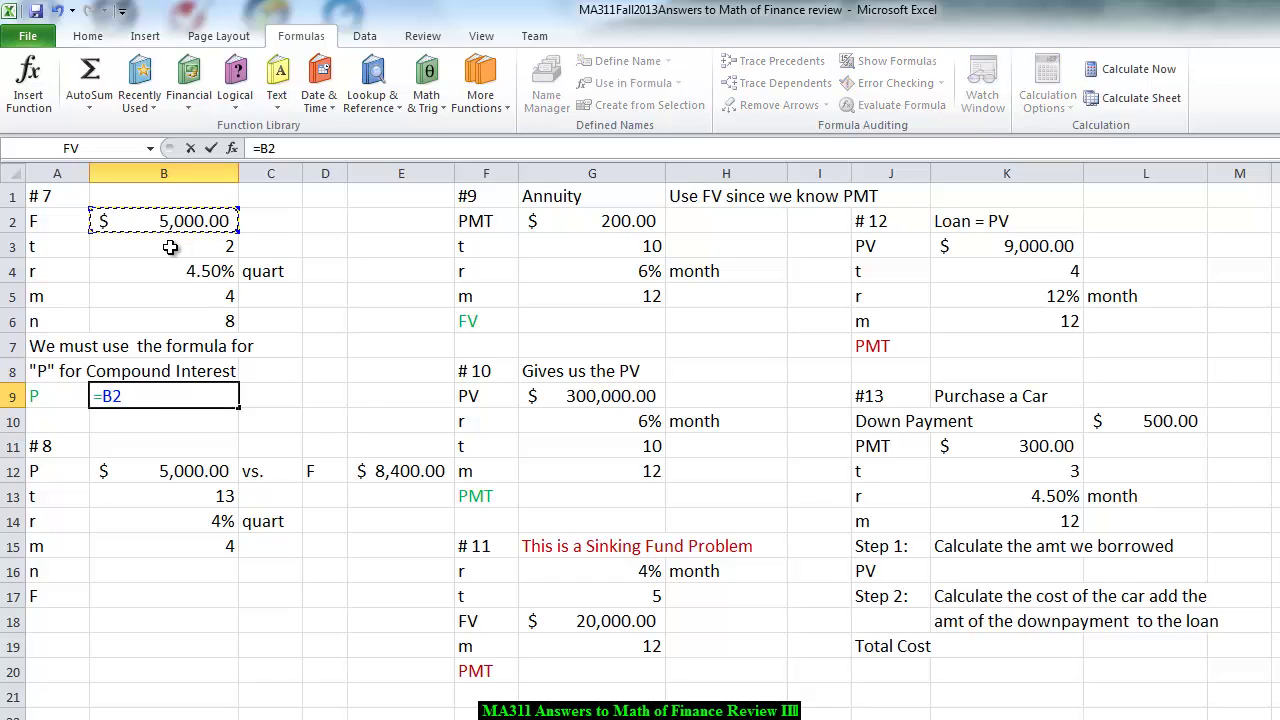
{"action": "type", "text": "*(1+"}
{"action": "left_click", "coordinate": [197, 271]}
{"action": "type", "text": "/"}
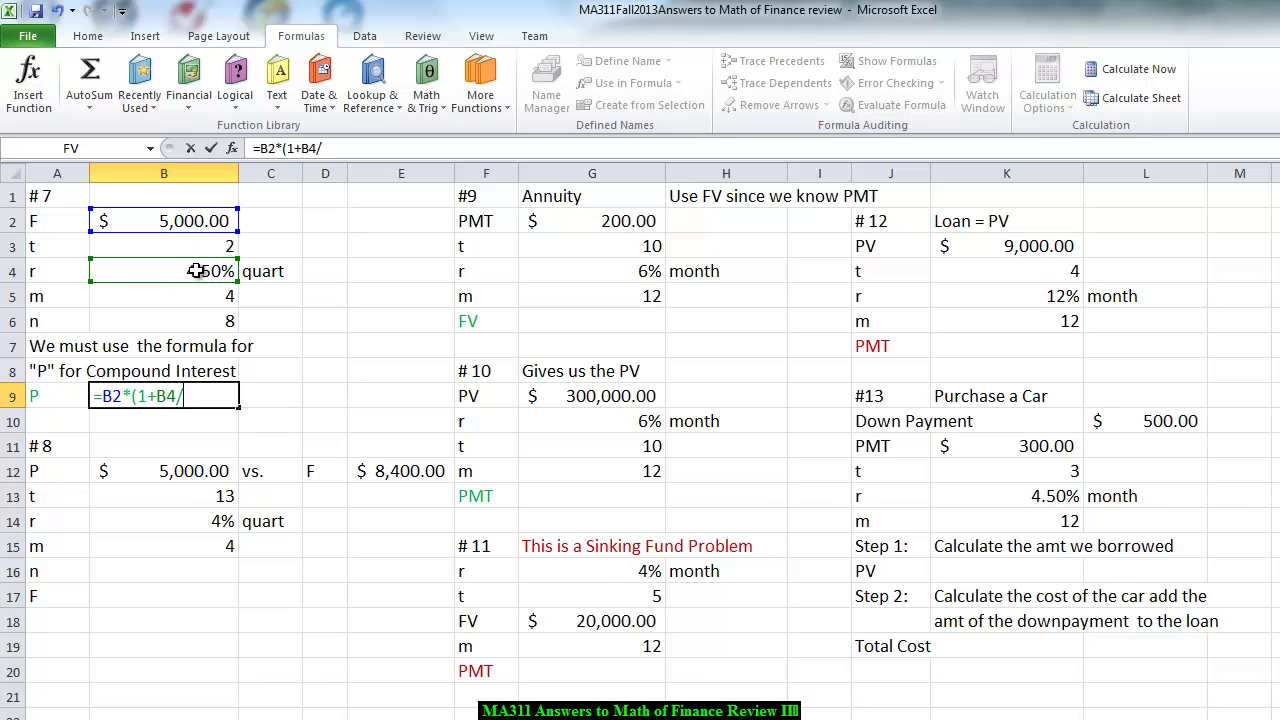
{"action": "left_click", "coordinate": [197, 296]}
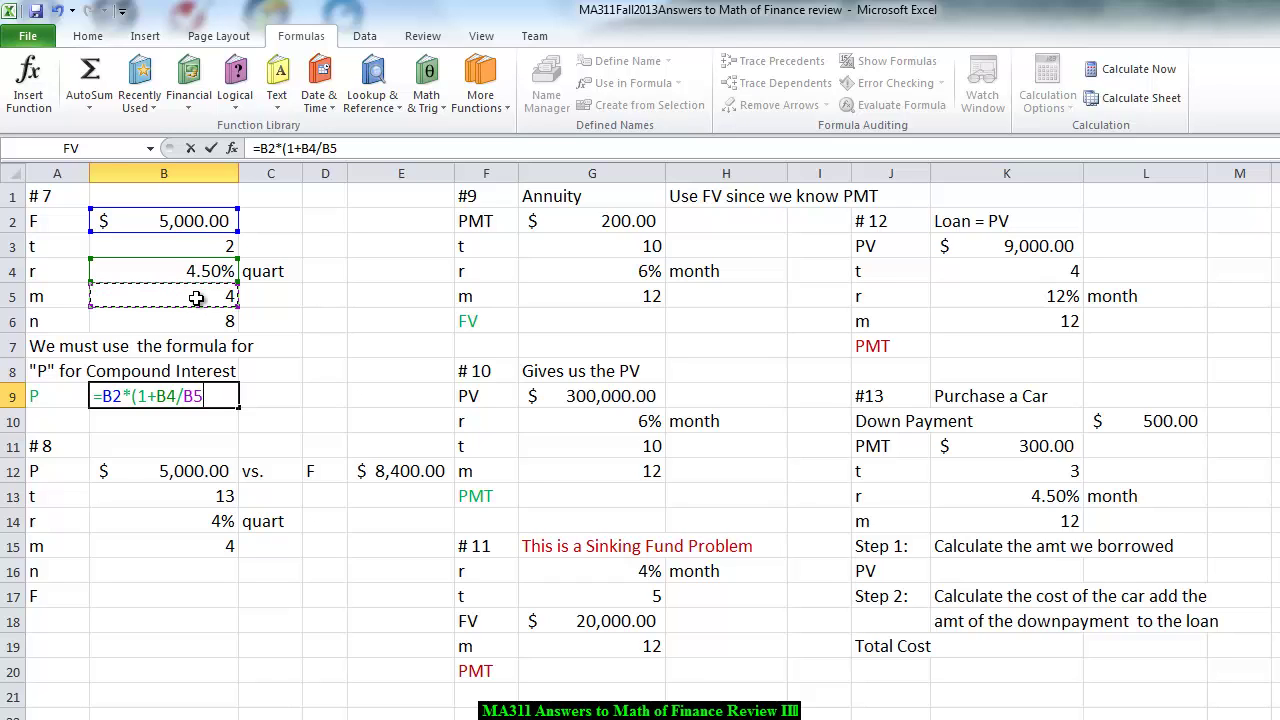
{"action": "type", "text": ")^-"}
{"action": "left_click", "coordinate": [203, 321]}
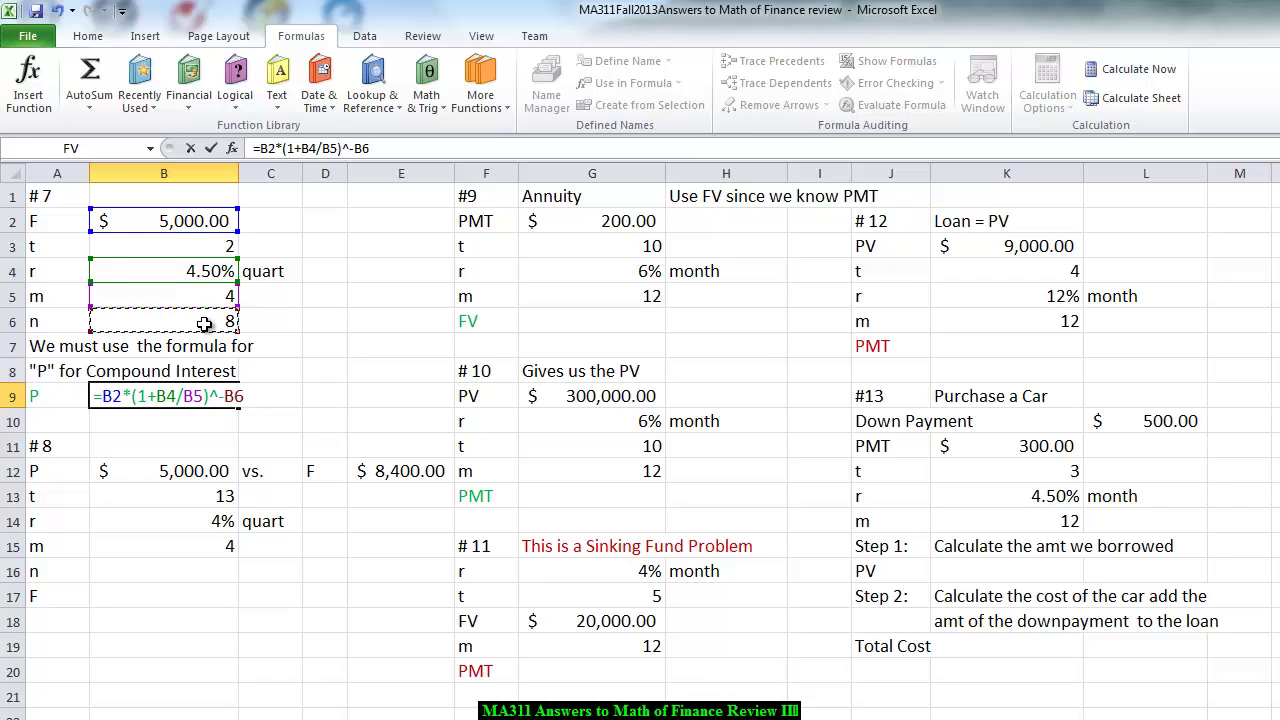
{"action": "key", "text": "Return"}
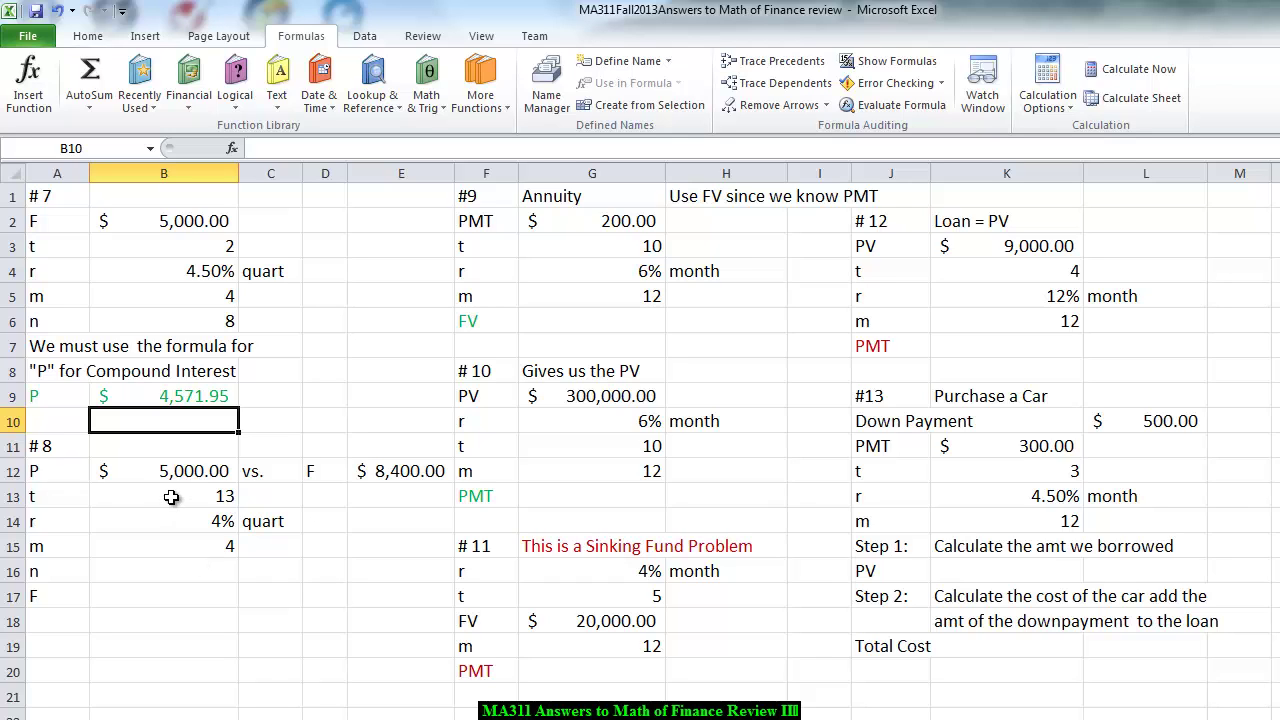
- Calculate n for problem #8 in cell B16 as m times t with the formula =B15*B13
{"action": "left_click", "coordinate": [171, 568]}
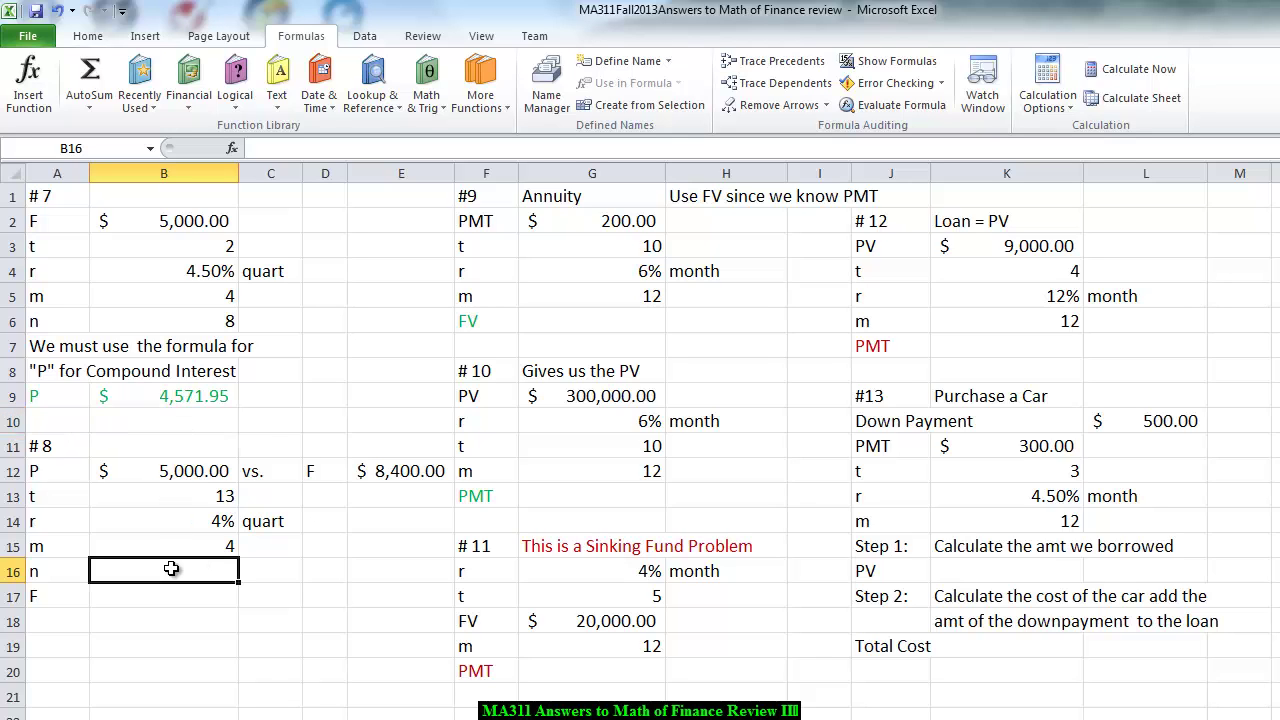
{"action": "type", "text": "="}
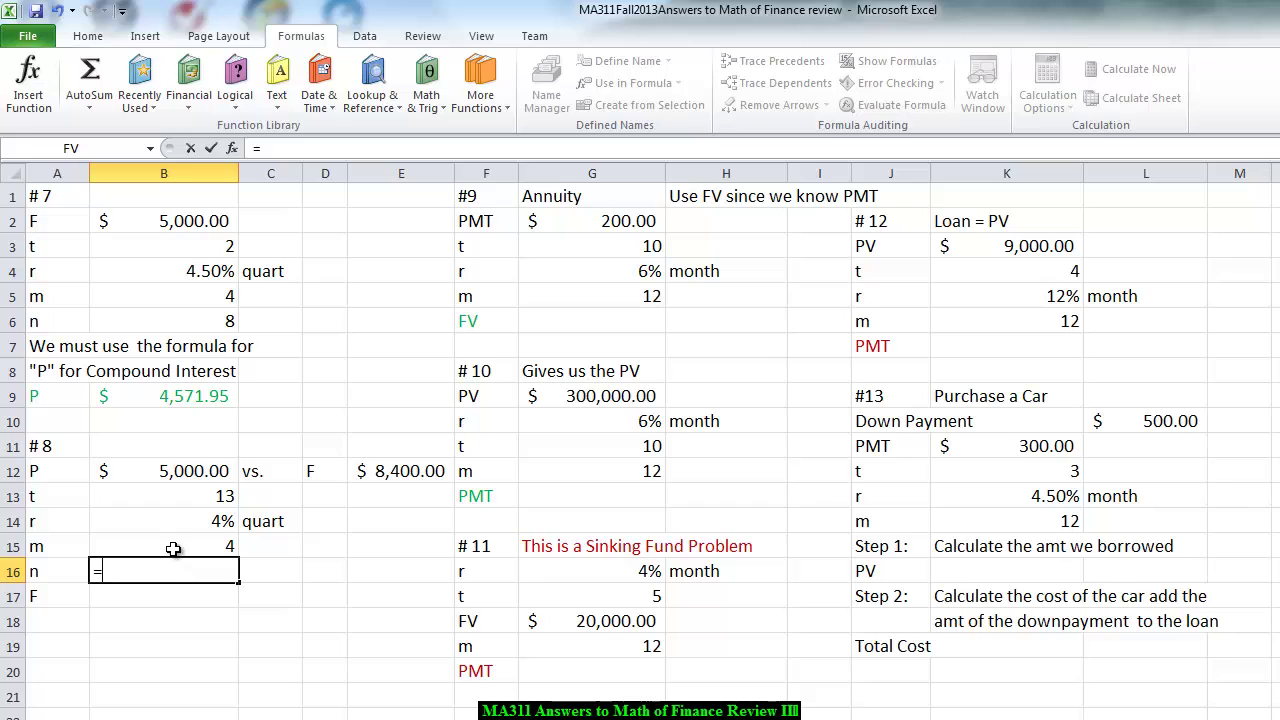
{"action": "left_click", "coordinate": [173, 547]}
{"action": "type", "text": "*"}
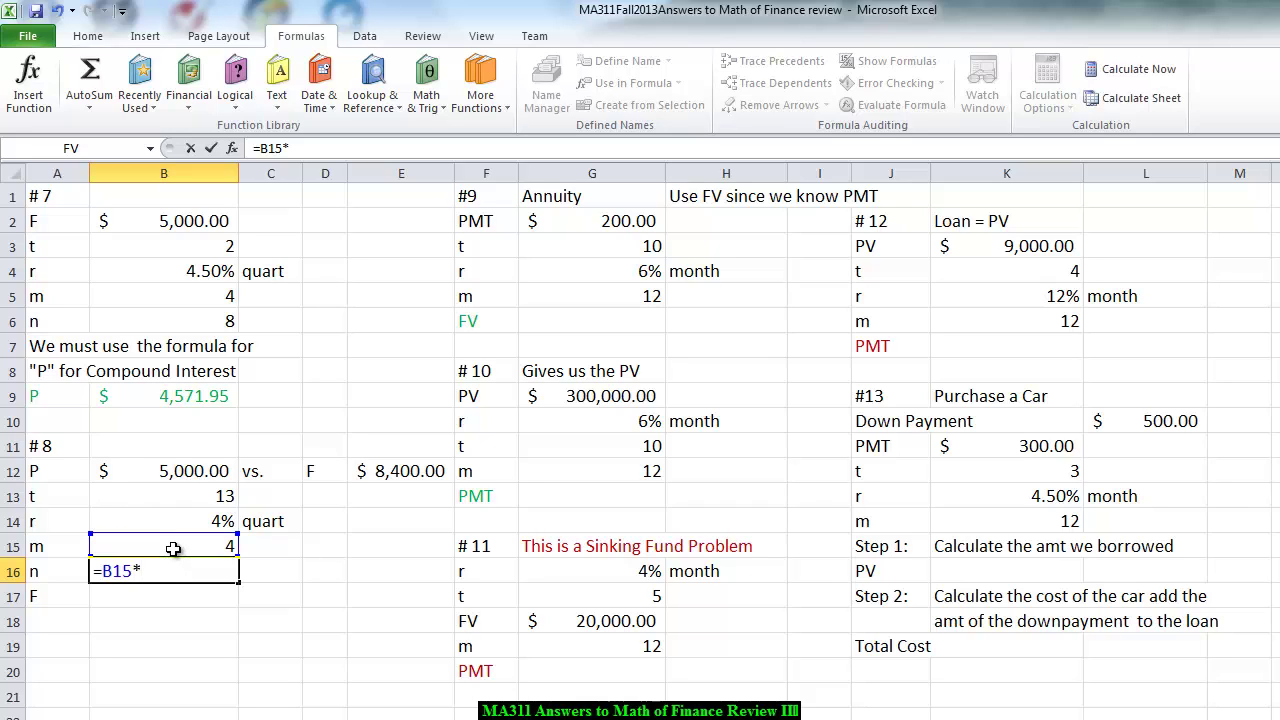
{"action": "left_click", "coordinate": [182, 490]}
{"action": "key", "text": "Return"}
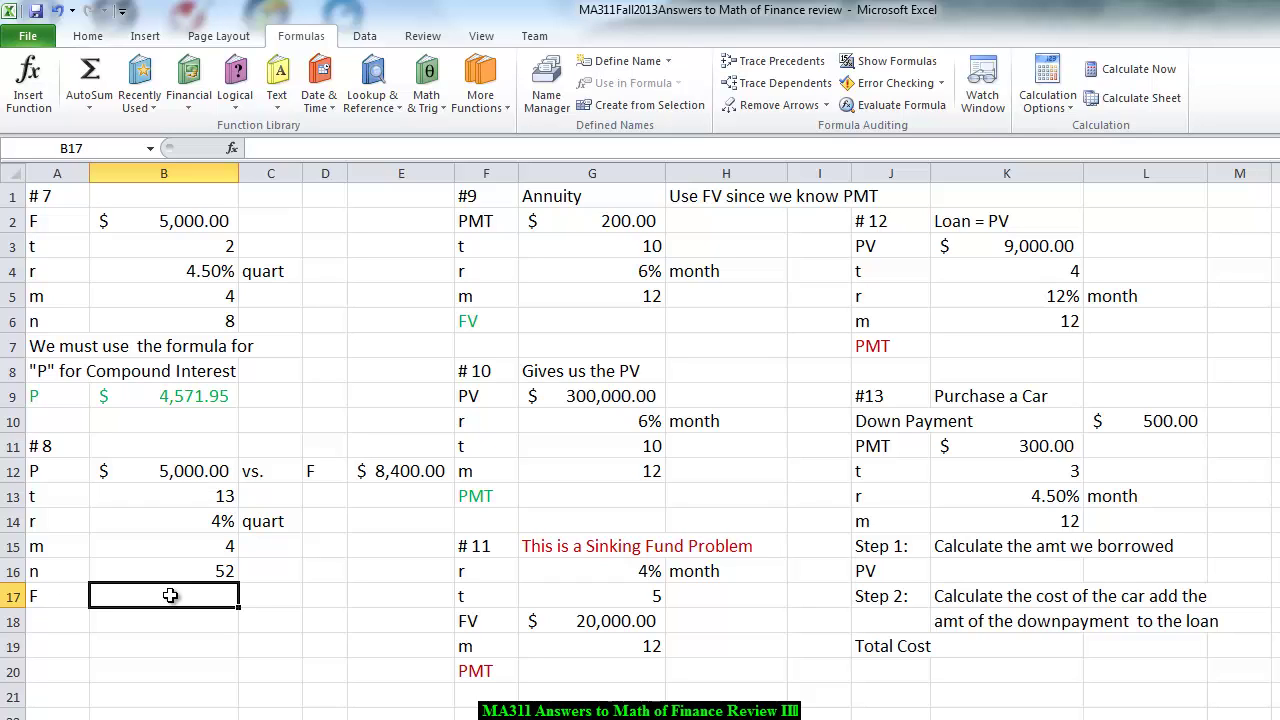
- Calculate the future value F for problem #8 in cell B17 with the formula =B12*(1+B14/B15)^B16
{"action": "type", "text": "="}
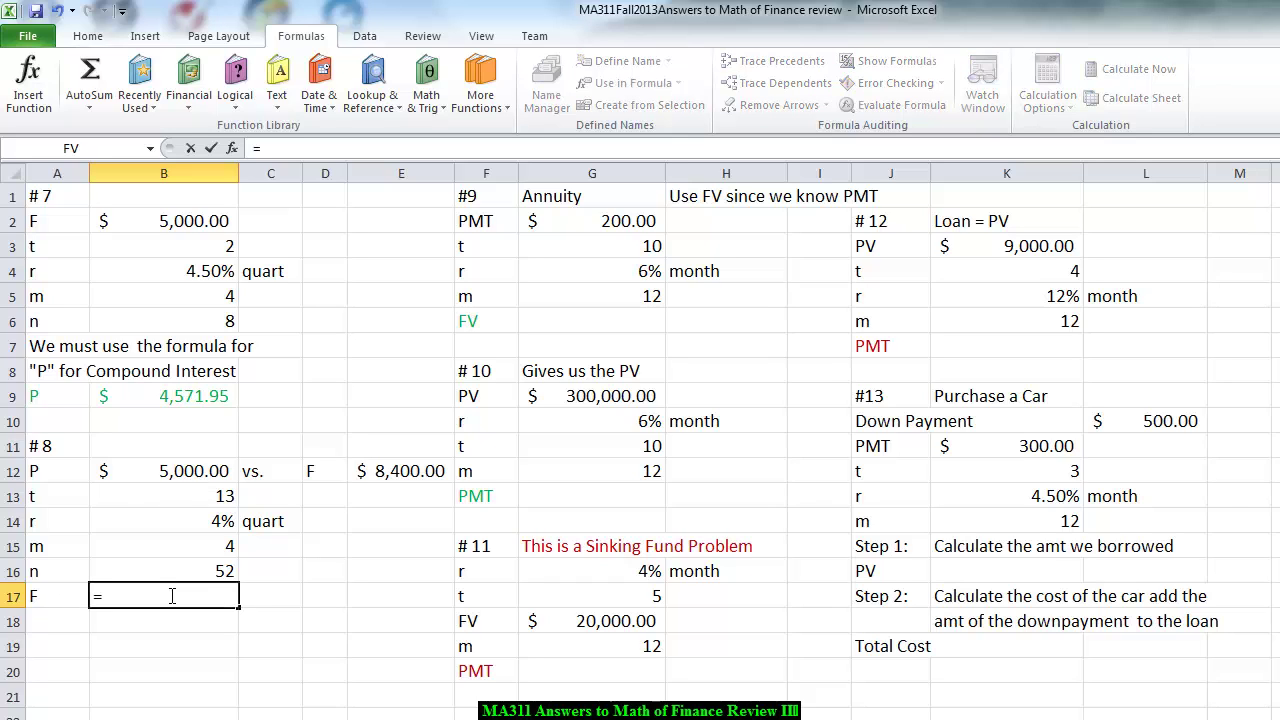
{"action": "left_click", "coordinate": [186, 474]}
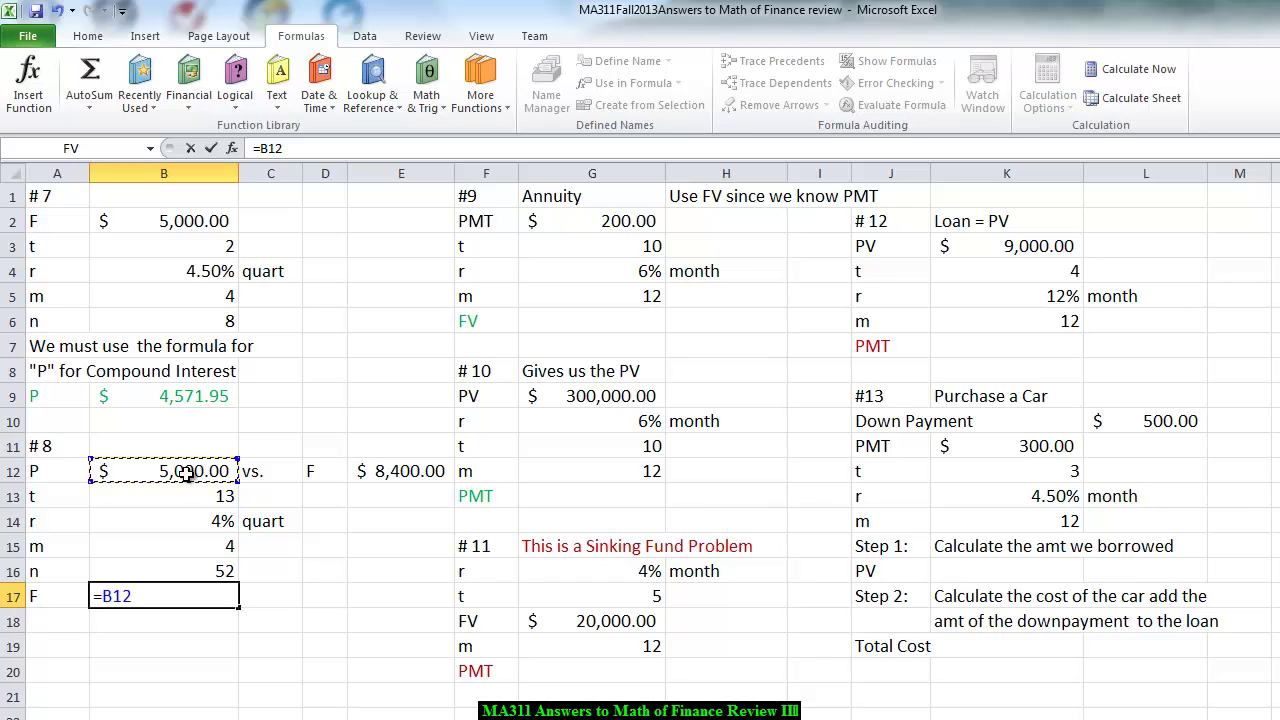
{"action": "type", "text": "*(1+"}
{"action": "left_click", "coordinate": [190, 521]}
{"action": "type", "text": "/"}
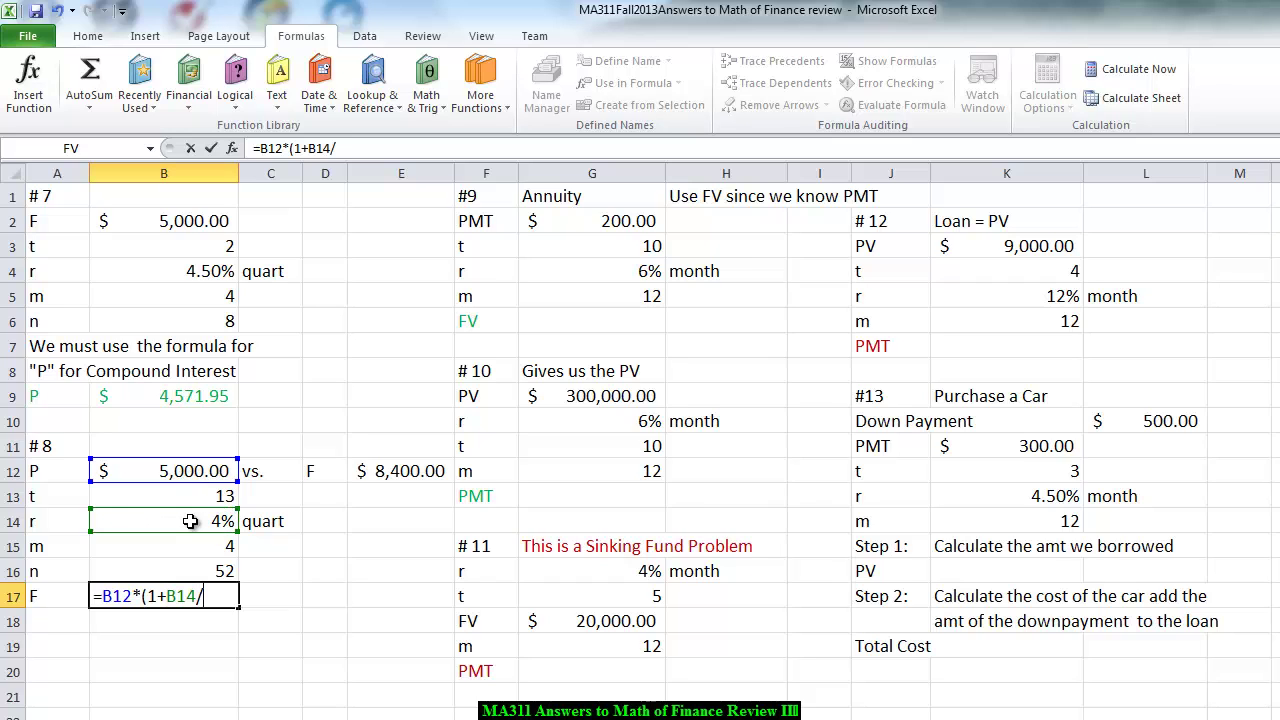
{"action": "left_click", "coordinate": [190, 546]}
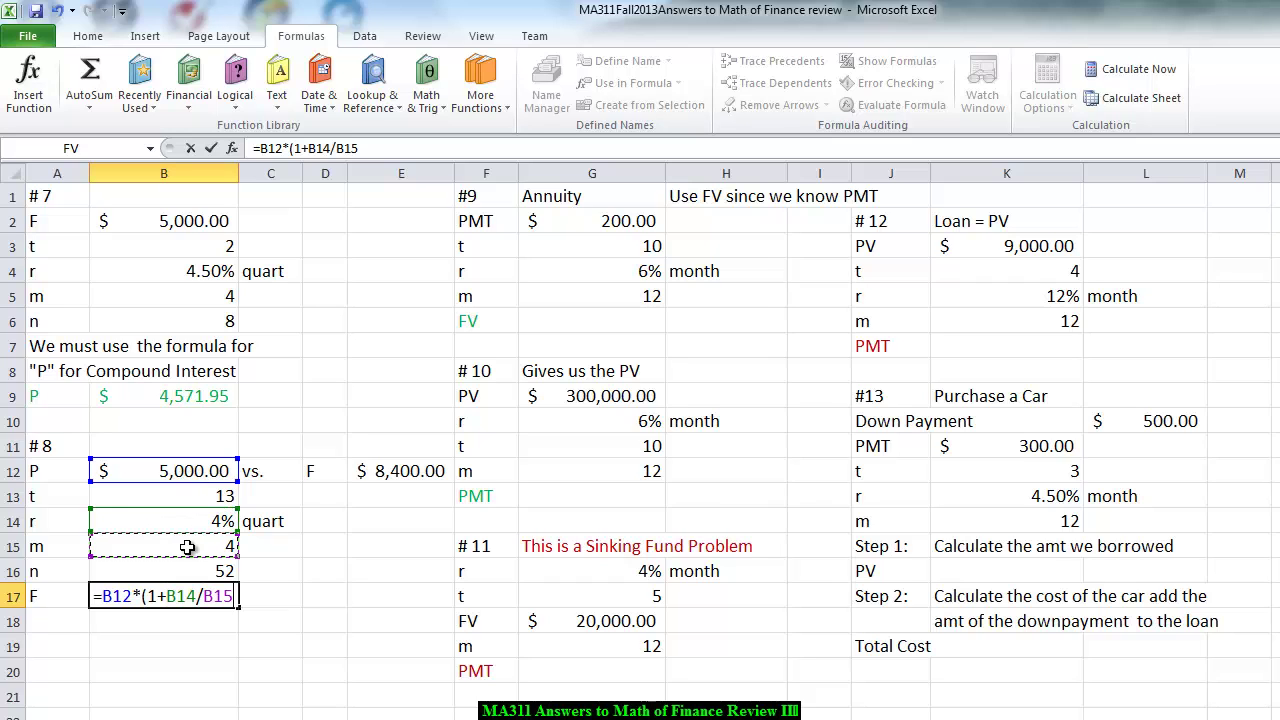
{"action": "type", "text": ")"}
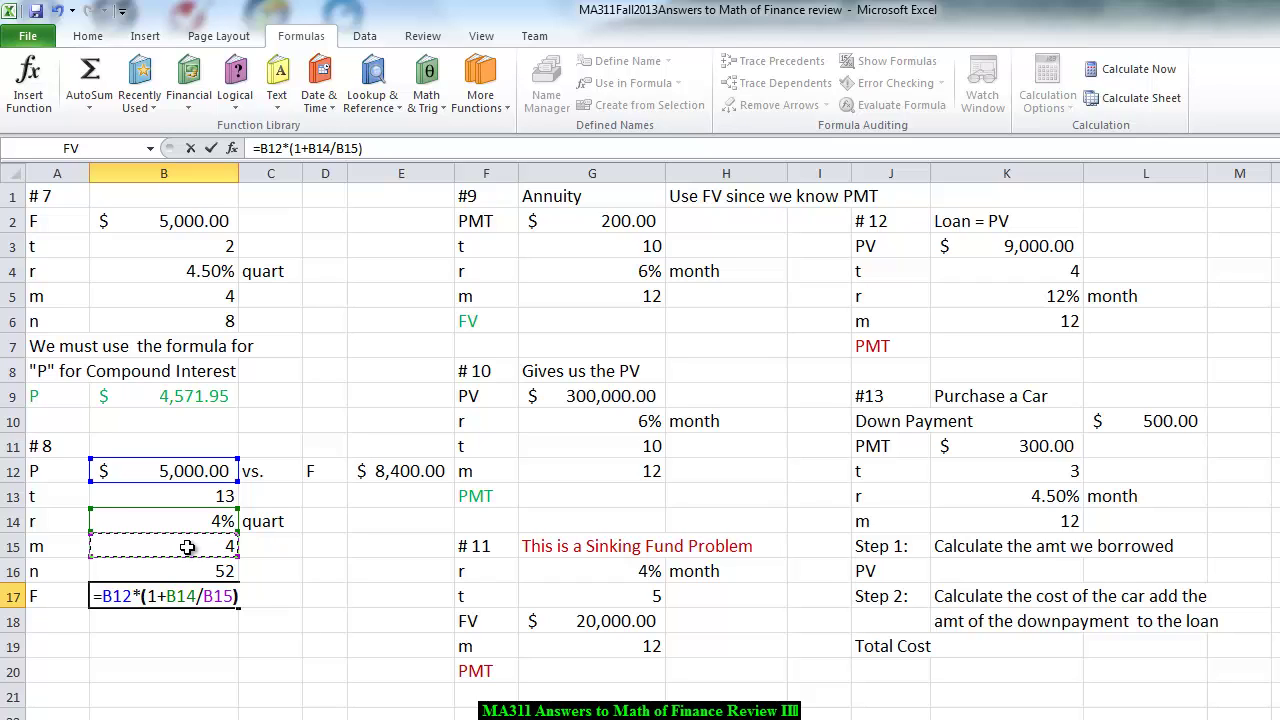
{"action": "type", "text": "^"}
{"action": "left_click", "coordinate": [195, 576]}
{"action": "key", "text": "Return"}
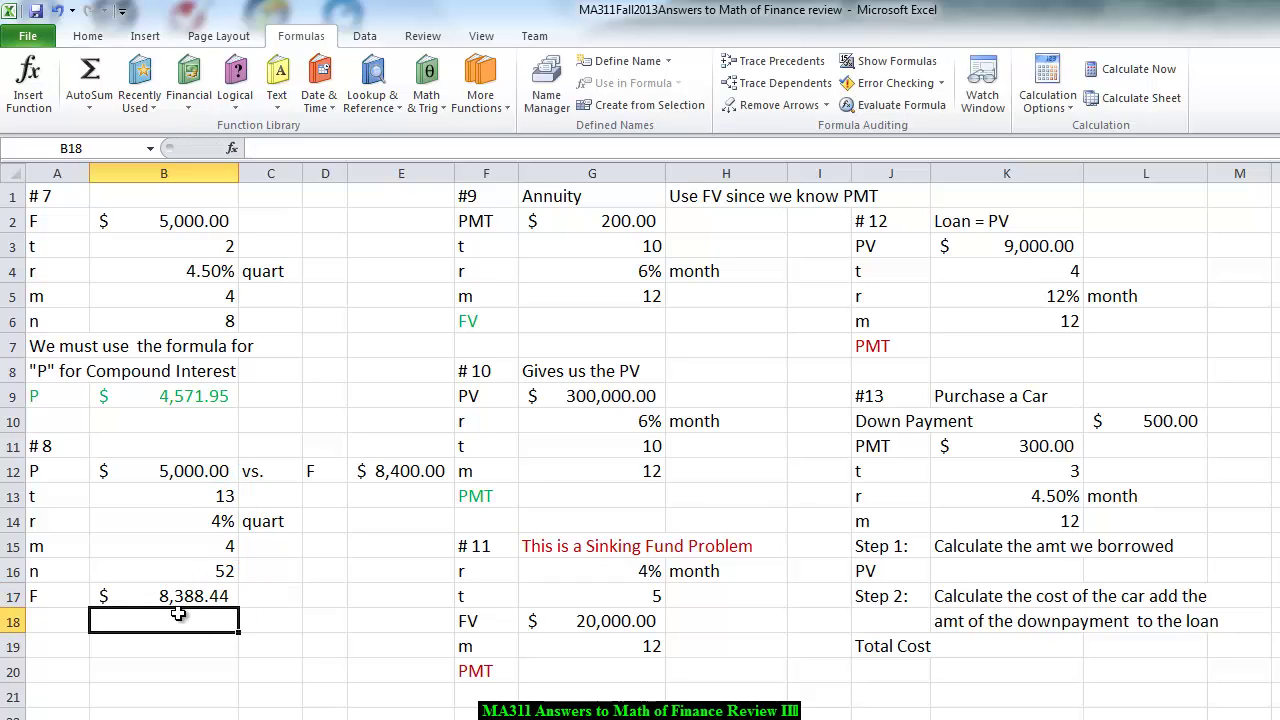
- Change the font color of problem #8's F label and result in A17:B17 to red
{"action": "left_click_drag", "start_coordinate": [80, 596], "coordinate": [190, 596]}
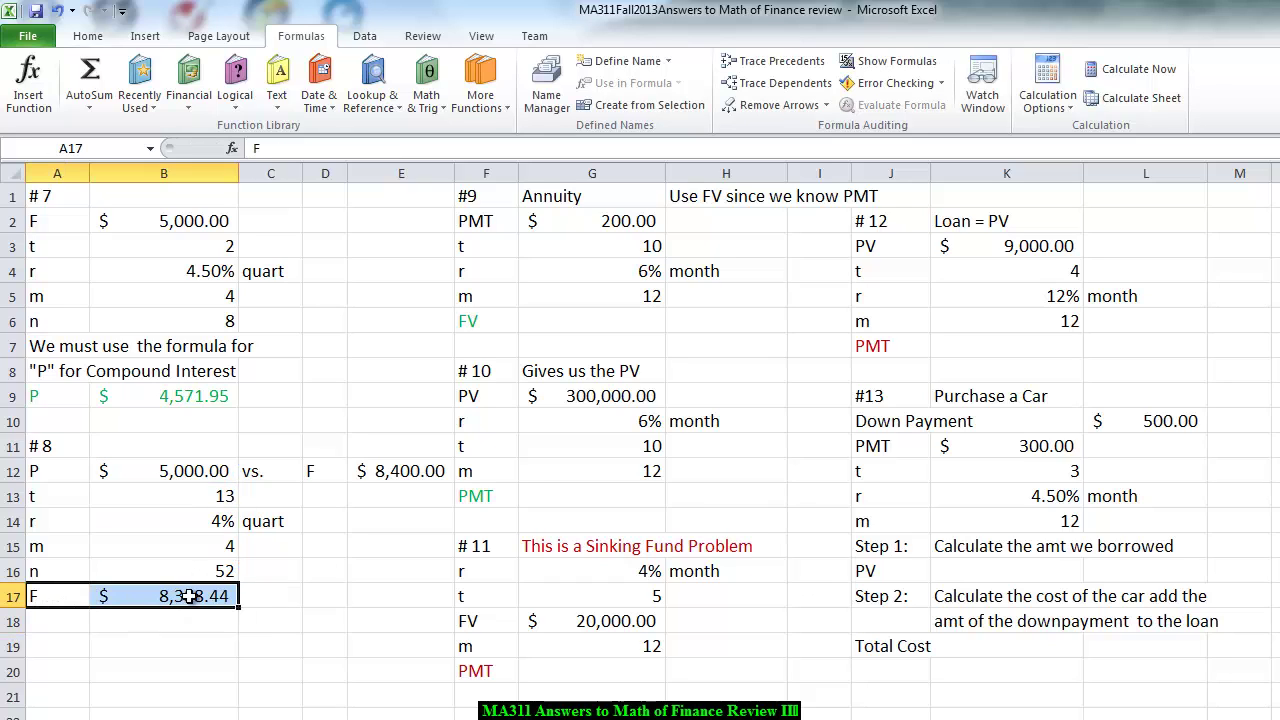
{"action": "left_click", "coordinate": [100, 44]}
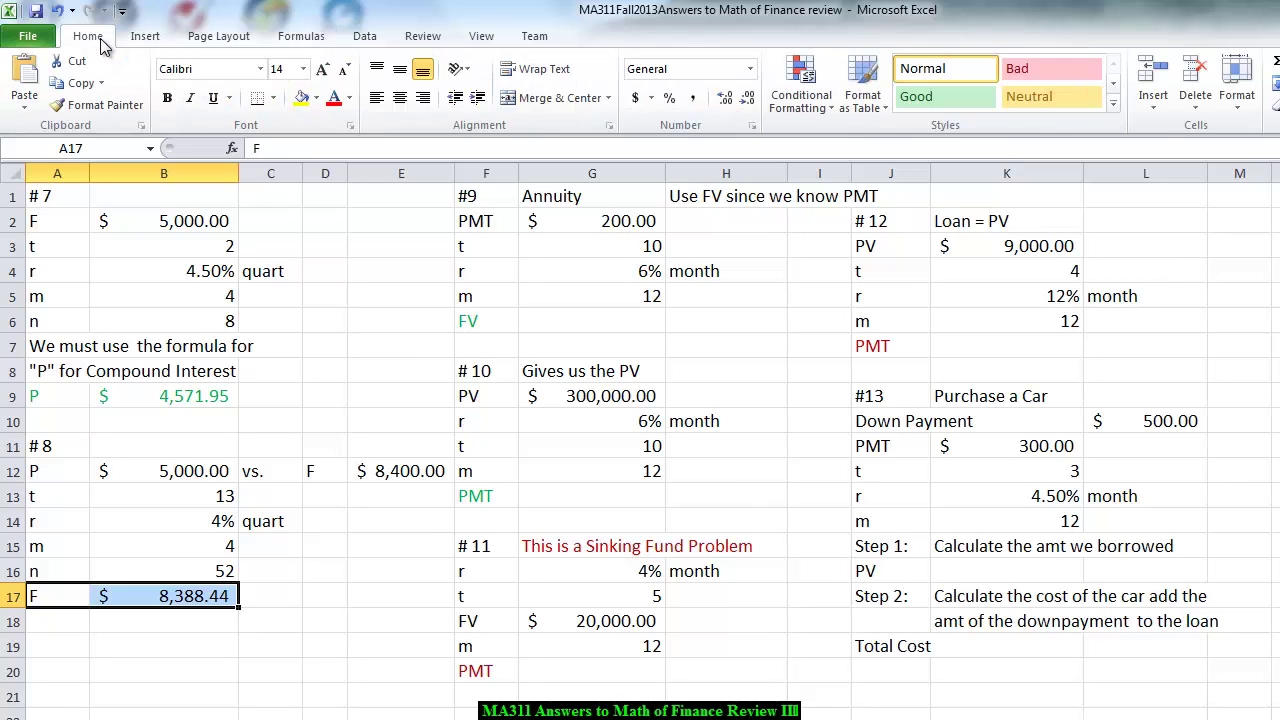
{"action": "left_click", "coordinate": [333, 97]}
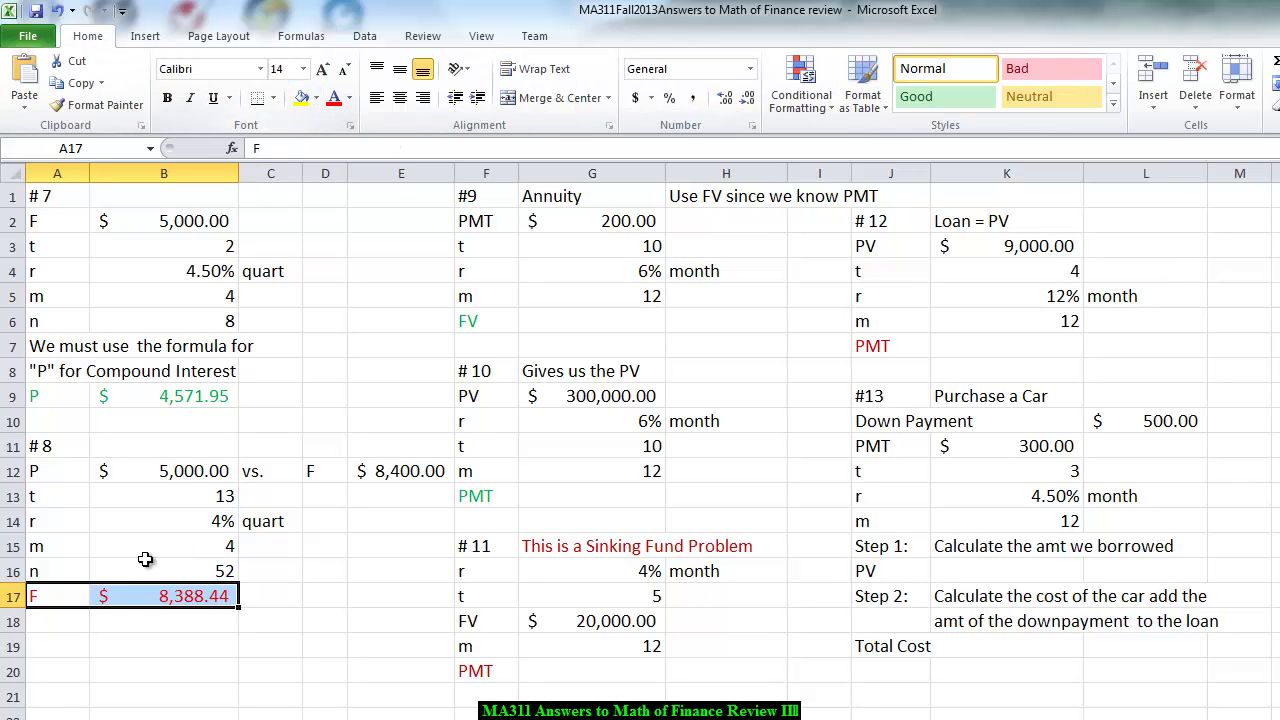
- Enter the note "This amount is less than the $8,400, so we" in cell B18 below problem #8's F result
{"action": "left_click", "coordinate": [129, 630]}
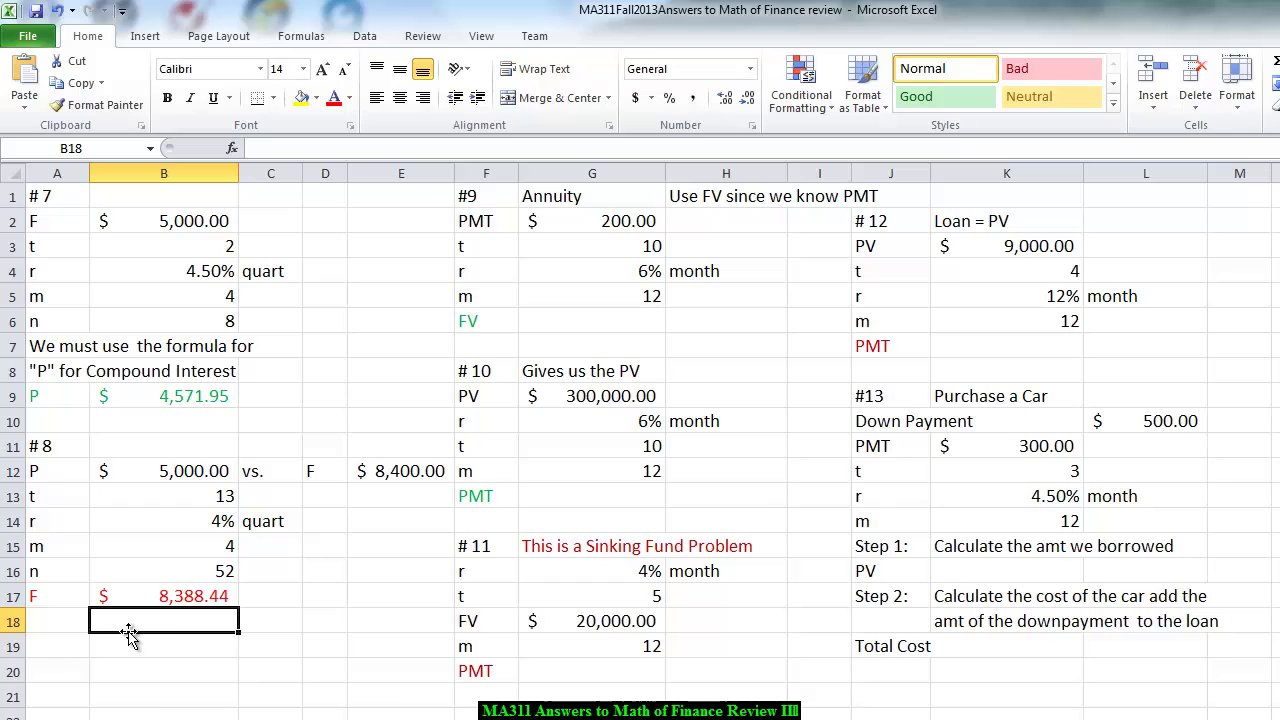
{"action": "type", "text": "Thi"}
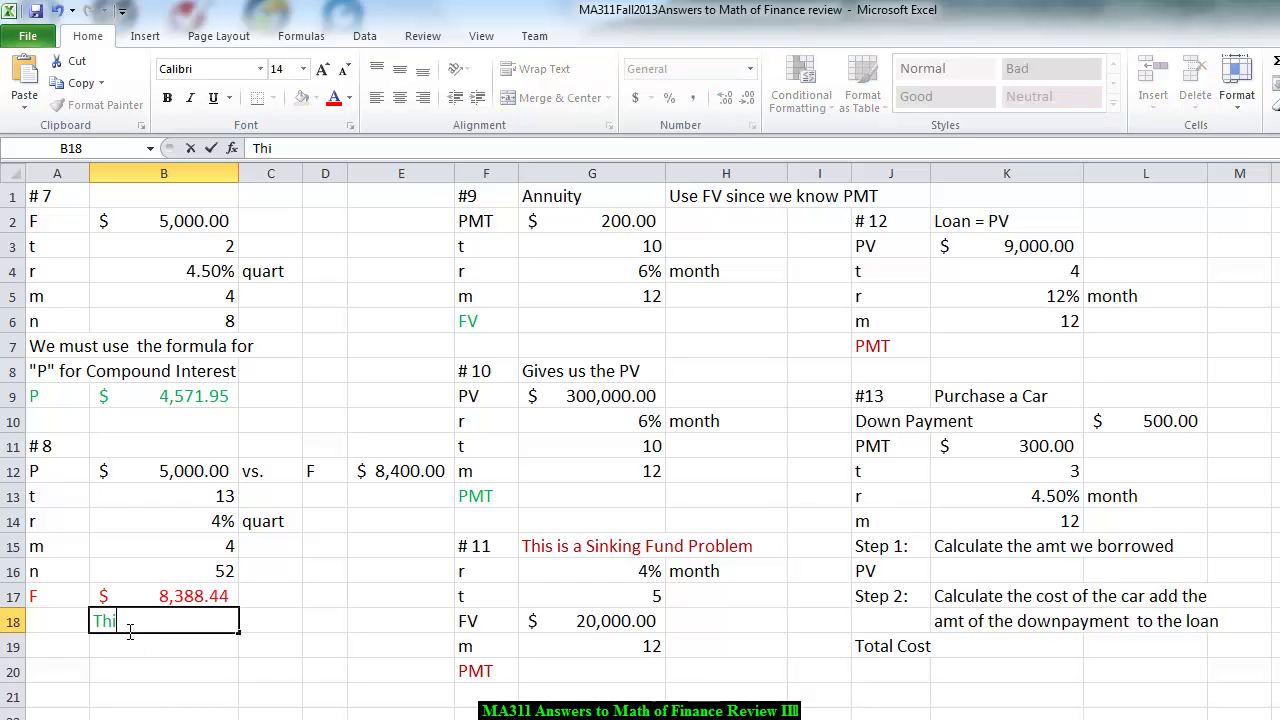
{"action": "type", "text": "s amount is less th"}
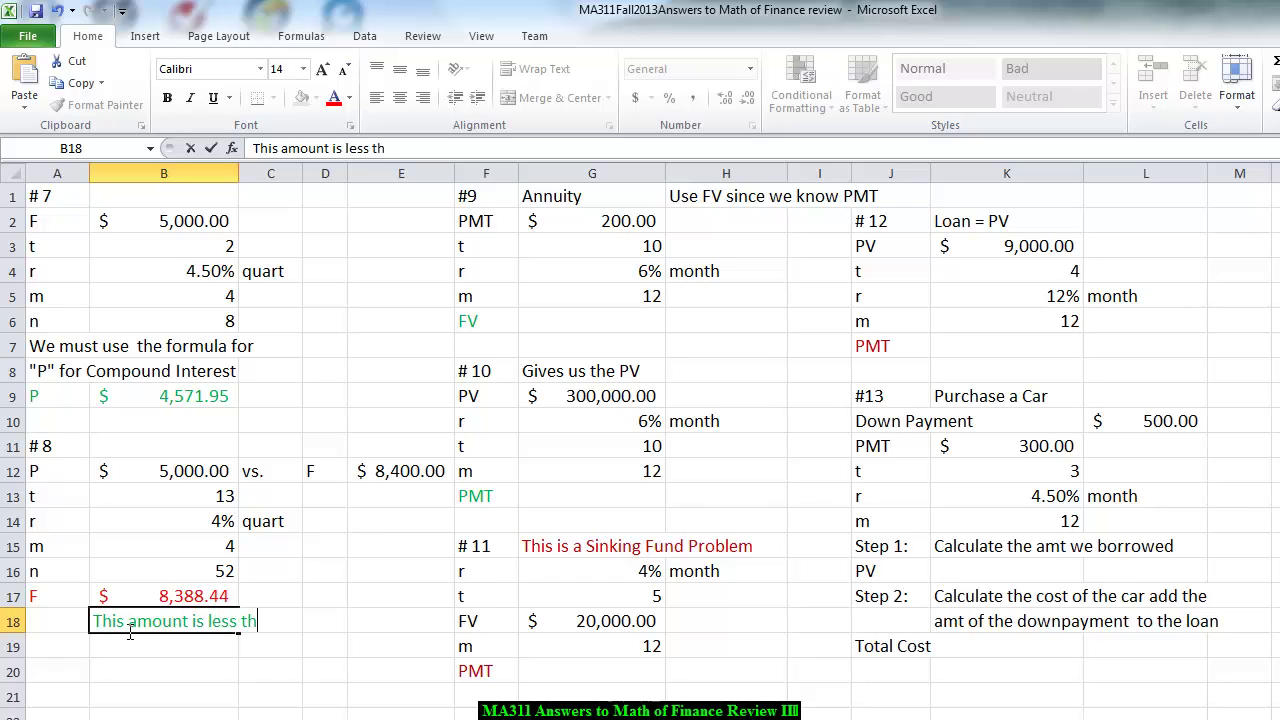
{"action": "type", "text": "an the $8"}
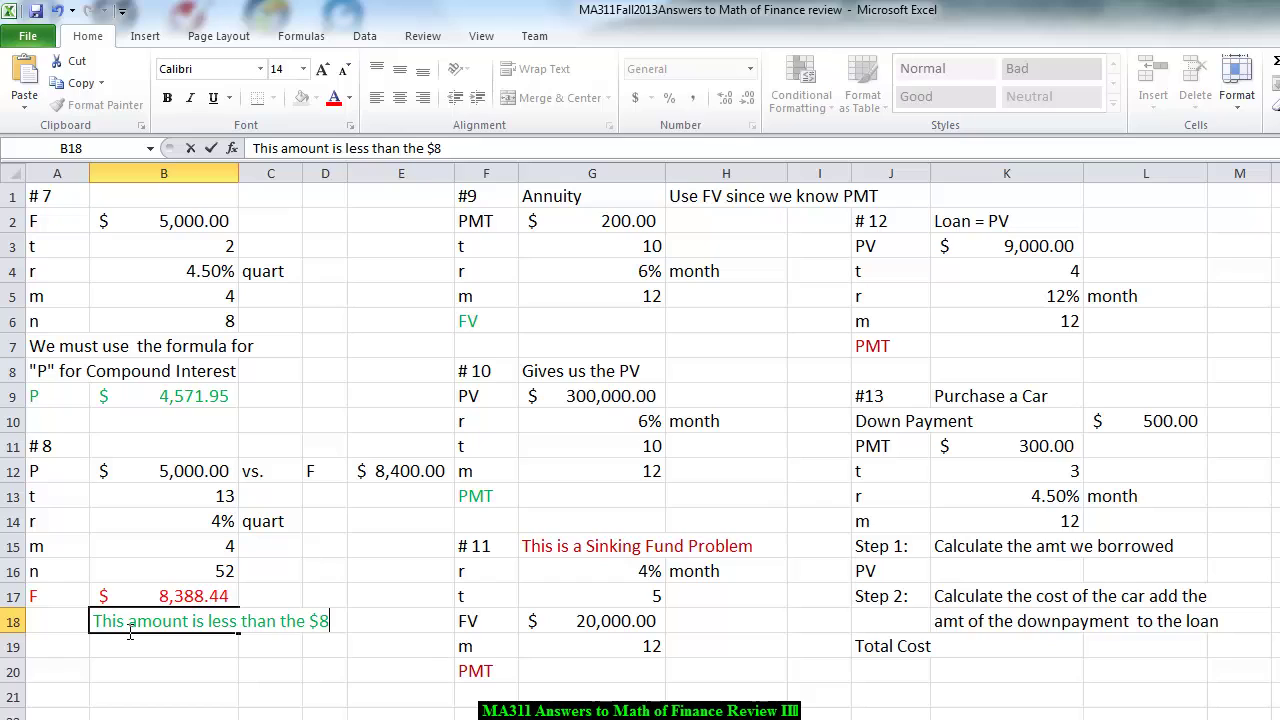
{"action": "type", "text": ",400"}
{"action": "key", "text": "BackSpace"}
{"action": "type", "text": ", so w"}
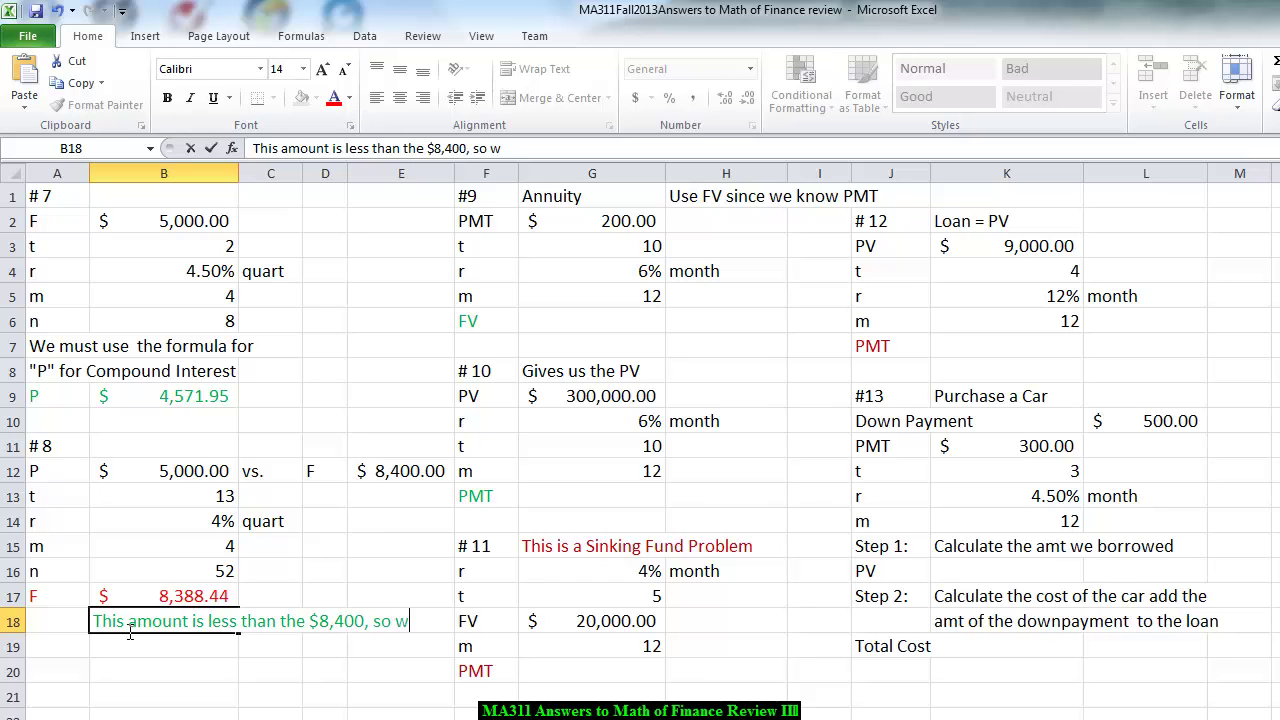
{"action": "type", "text": "ewill"}
{"action": "key", "text": "BackSpace"}
{"action": "key", "text": "BackSpace"}
{"action": "key", "text": "BackSpace"}
{"action": "key", "text": "BackSpace"}
{"action": "key", "text": "Return"}
- Finish problem #8's written conclusion by entering "will wait for 13 to receive the money." in cell B19
{"action": "type", "text": "w"}
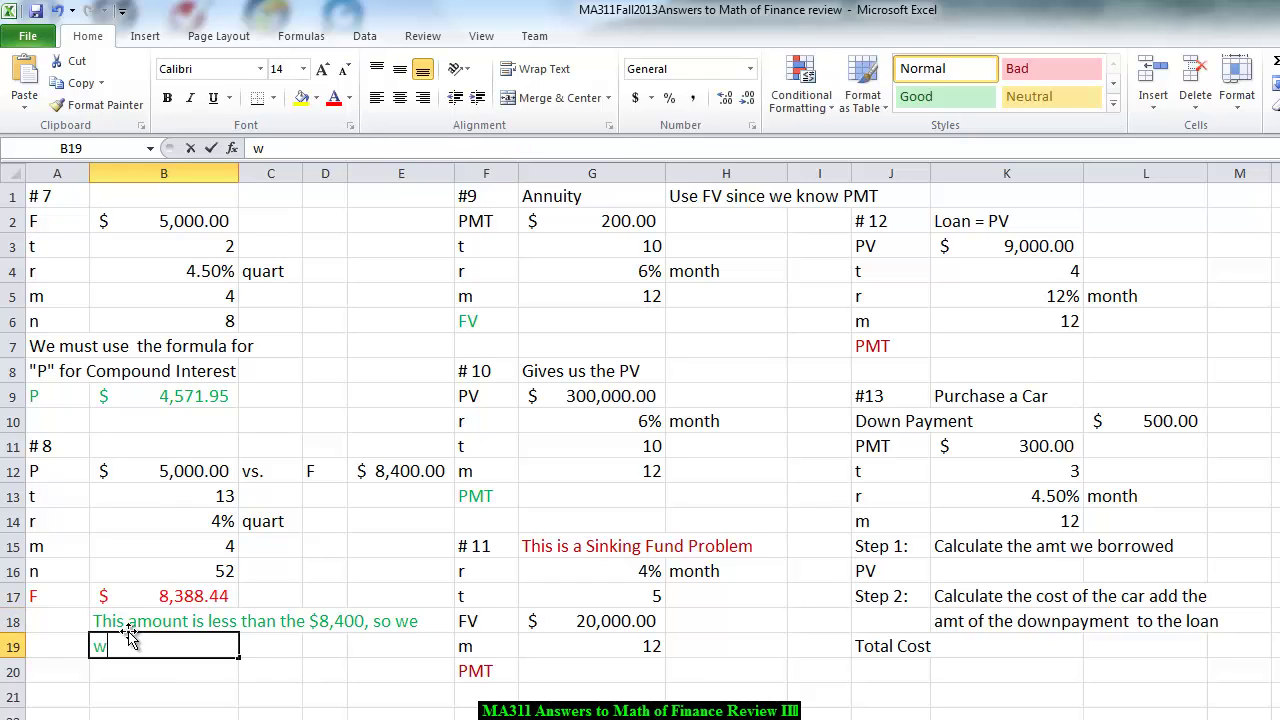
{"action": "type", "text": "ill wait"}
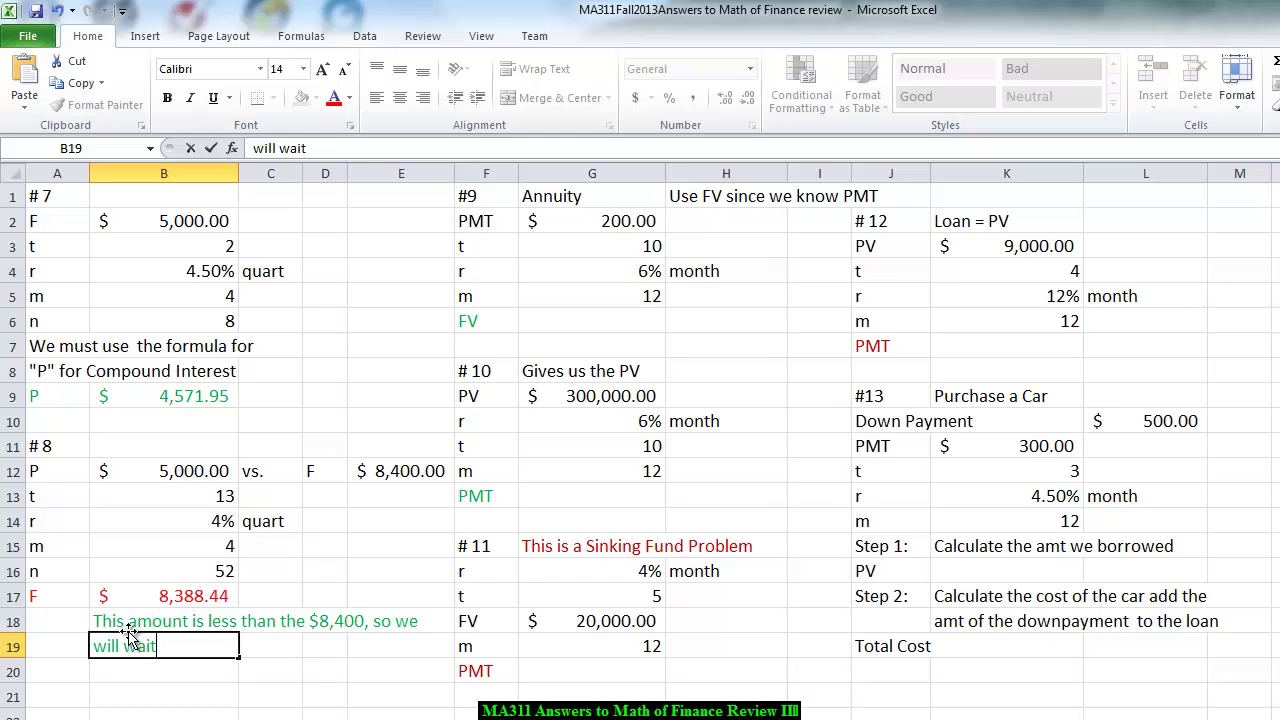
{"action": "type", "text": " for 13 ro er"}
{"action": "key", "text": "BackSpace"}
{"action": "key", "text": "BackSpace"}
{"action": "key", "text": "BackSpace"}
{"action": "key", "text": "BackSpace"}
{"action": "key", "text": "BackSpace"}
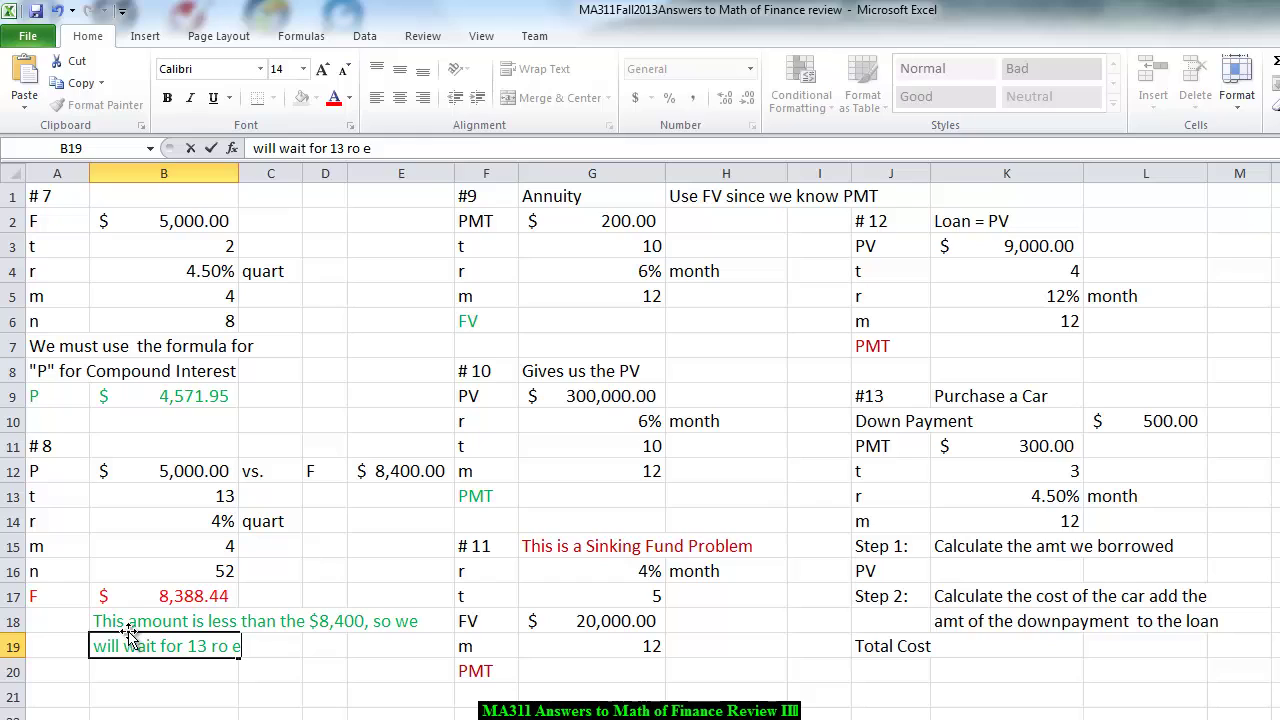
{"action": "type", "text": "to receive"}
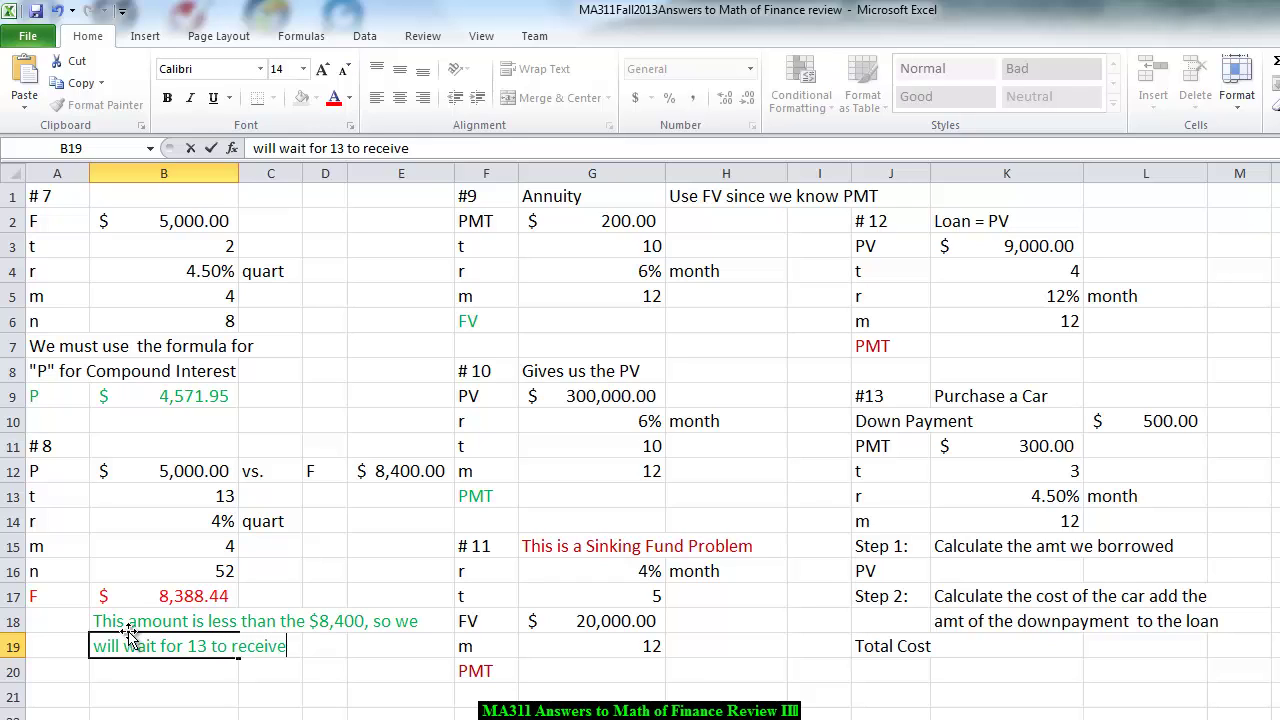
{"action": "type", "text": " the mon"}
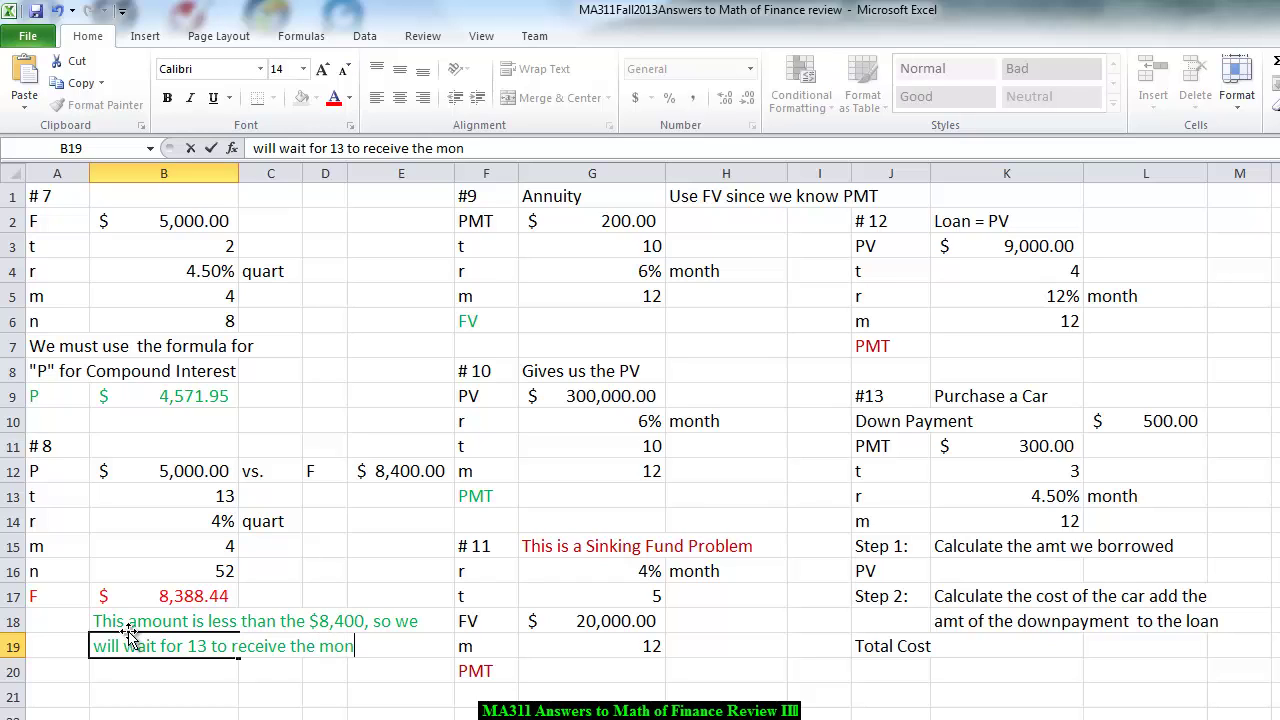
{"action": "type", "text": "ey."}
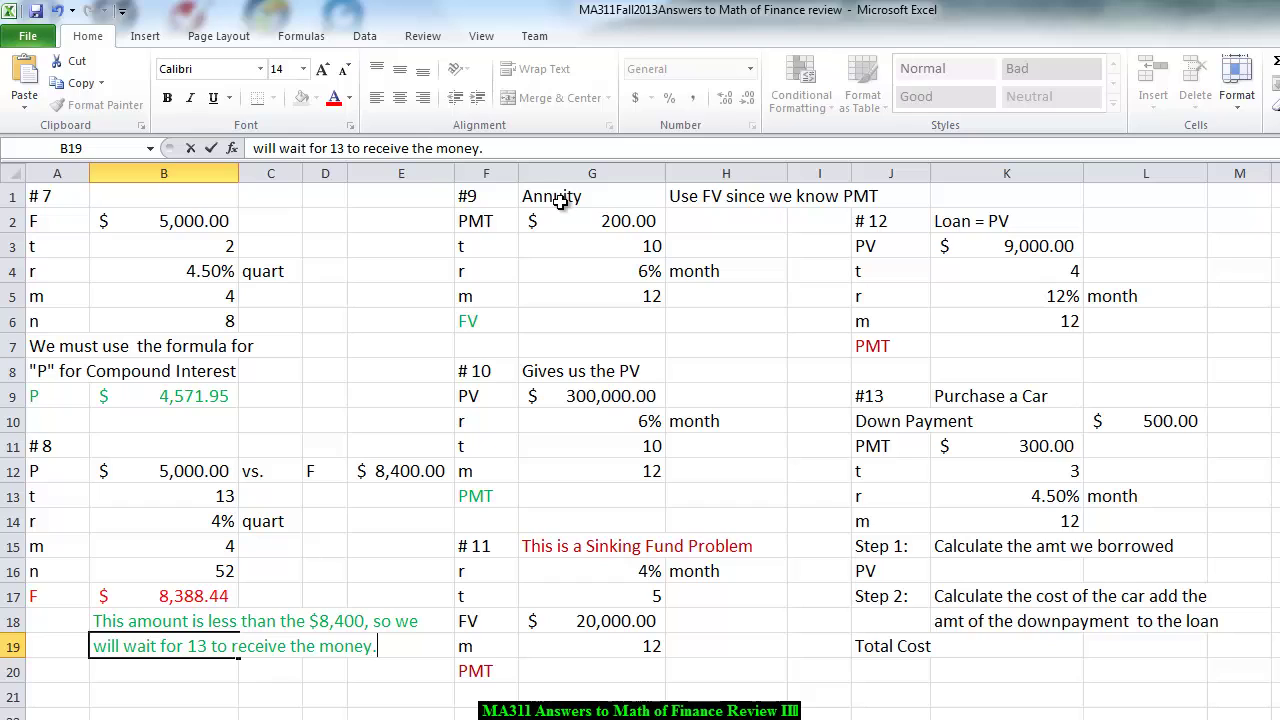
- Insert the financial function FV in cell G6 for problem #9 and set its Rate to G4/G5
{"action": "left_click", "coordinate": [564, 321]}
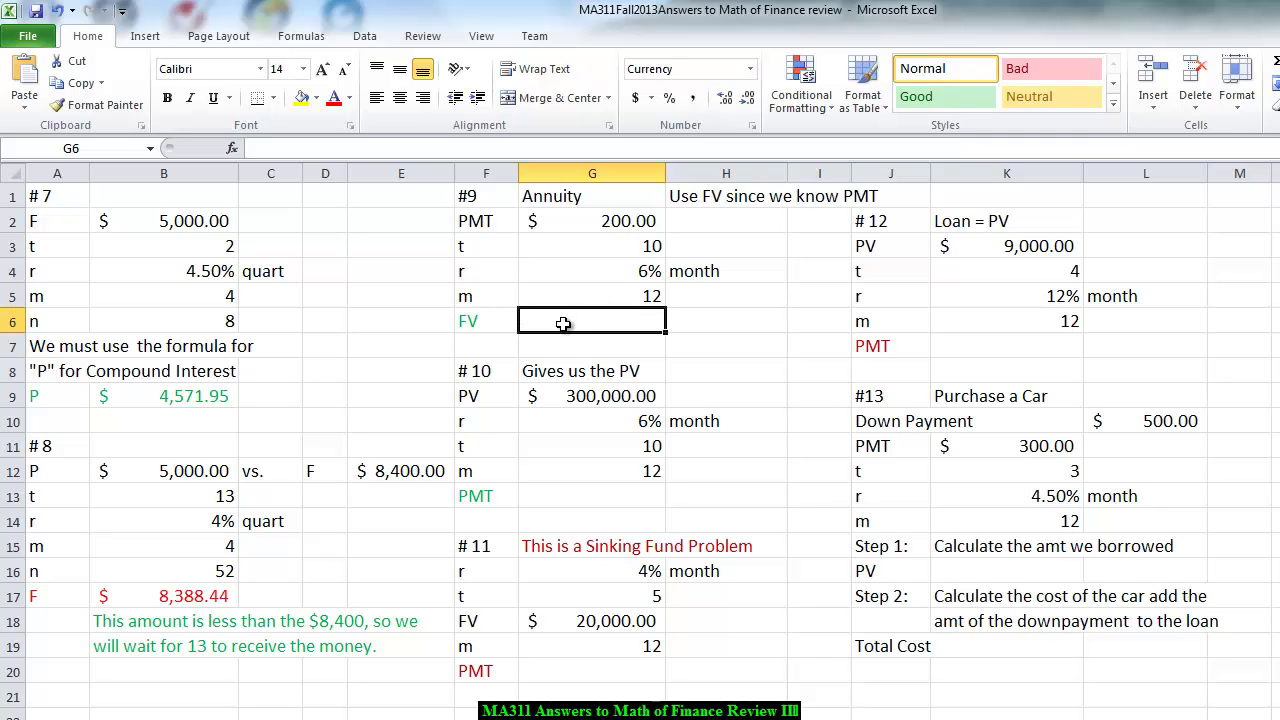
{"action": "left_click", "coordinate": [301, 36]}
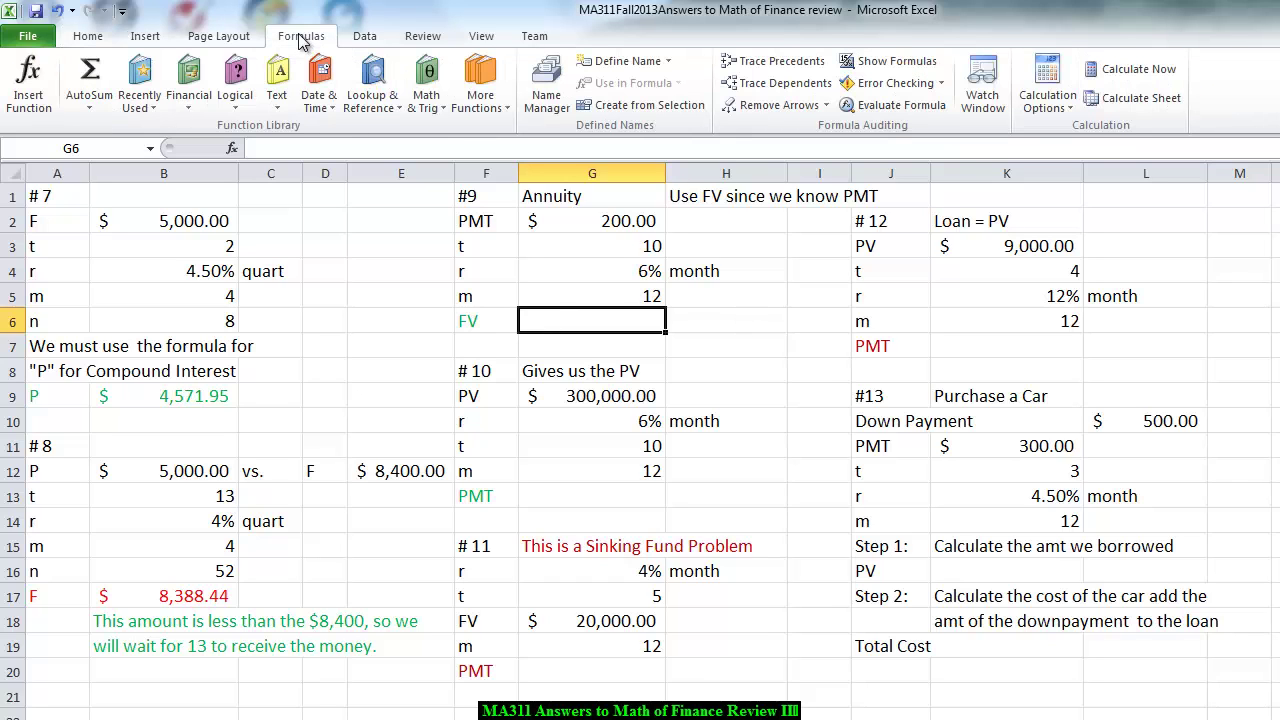
{"action": "left_click", "coordinate": [183, 100]}
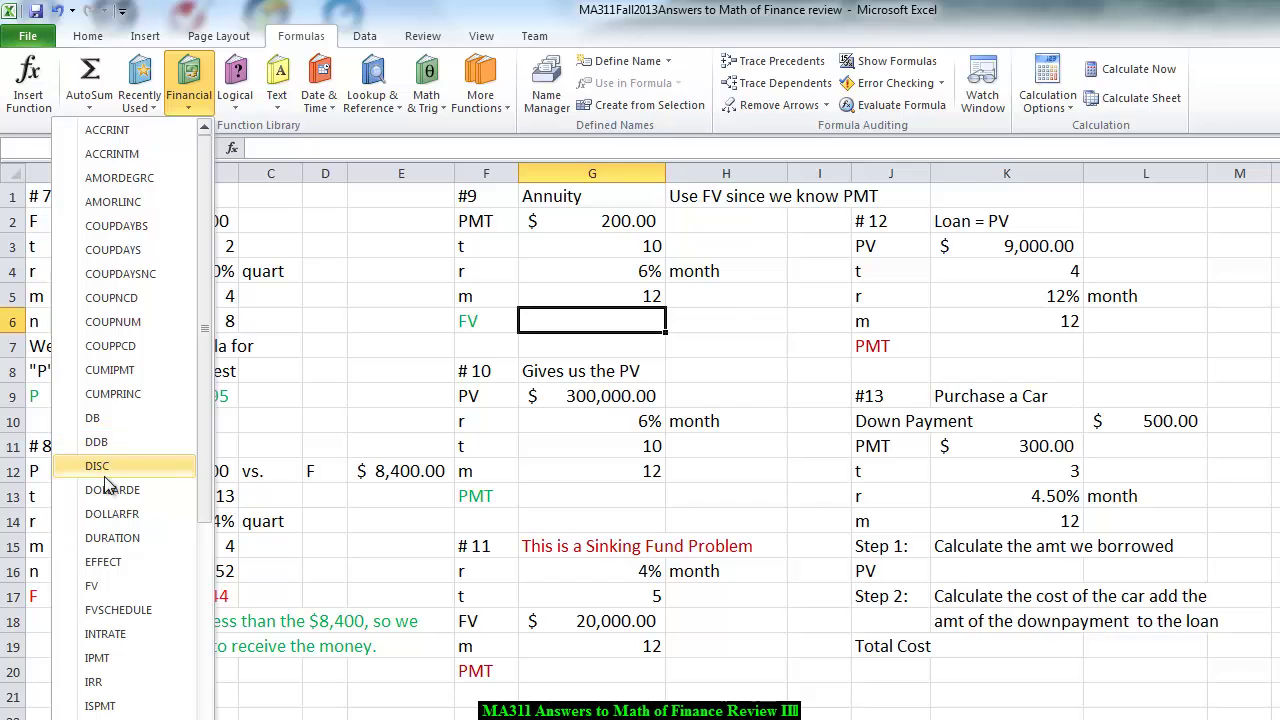
{"action": "left_click", "coordinate": [93, 590]}
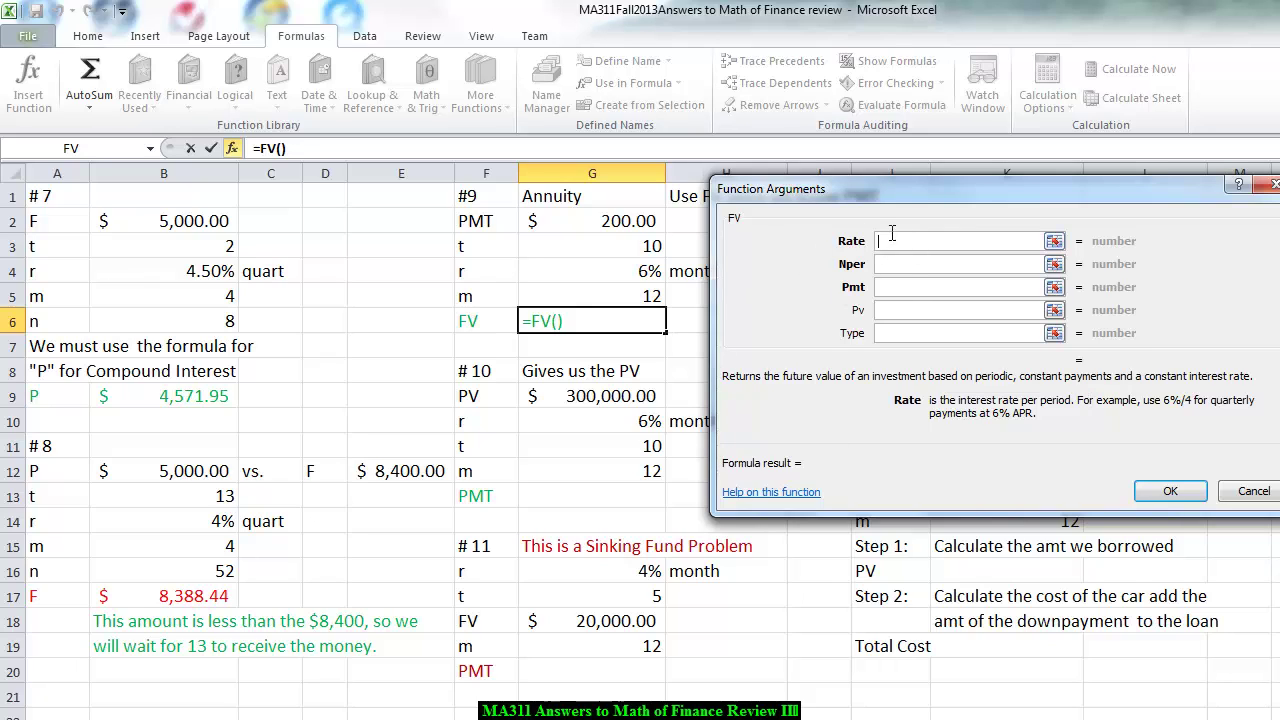
{"action": "left_click", "coordinate": [613, 274]}
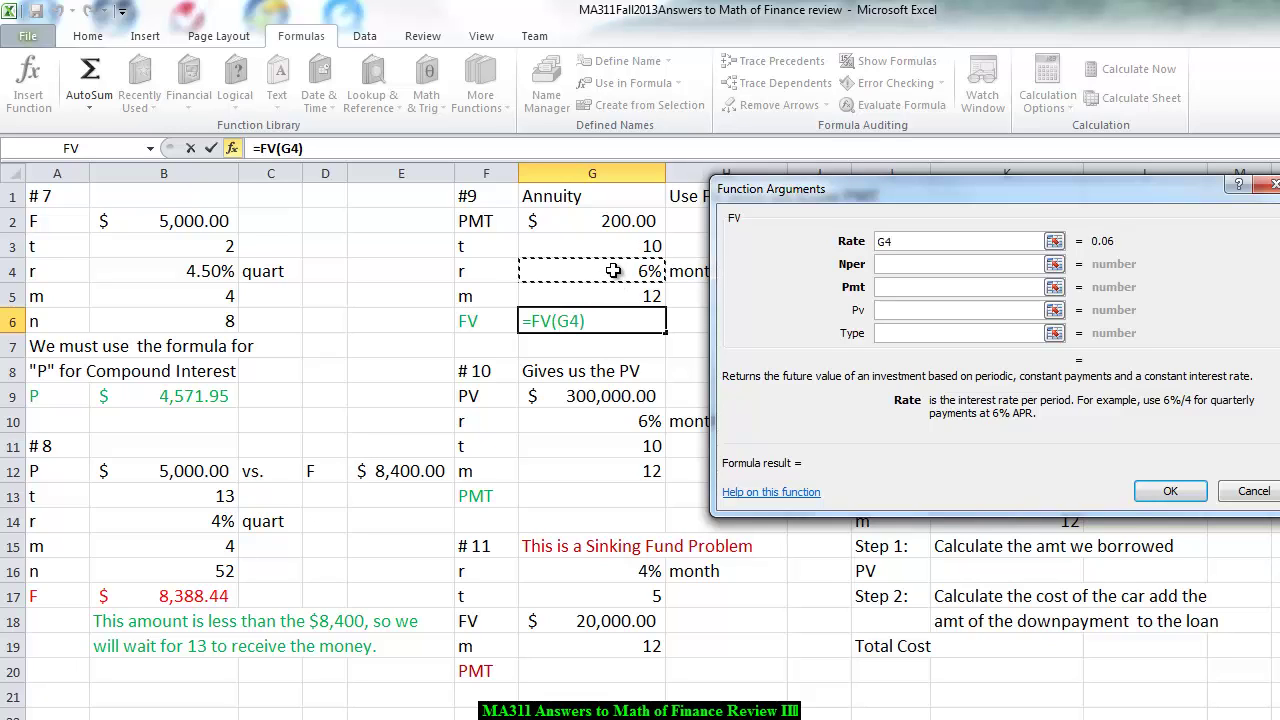
{"action": "type", "text": "/"}
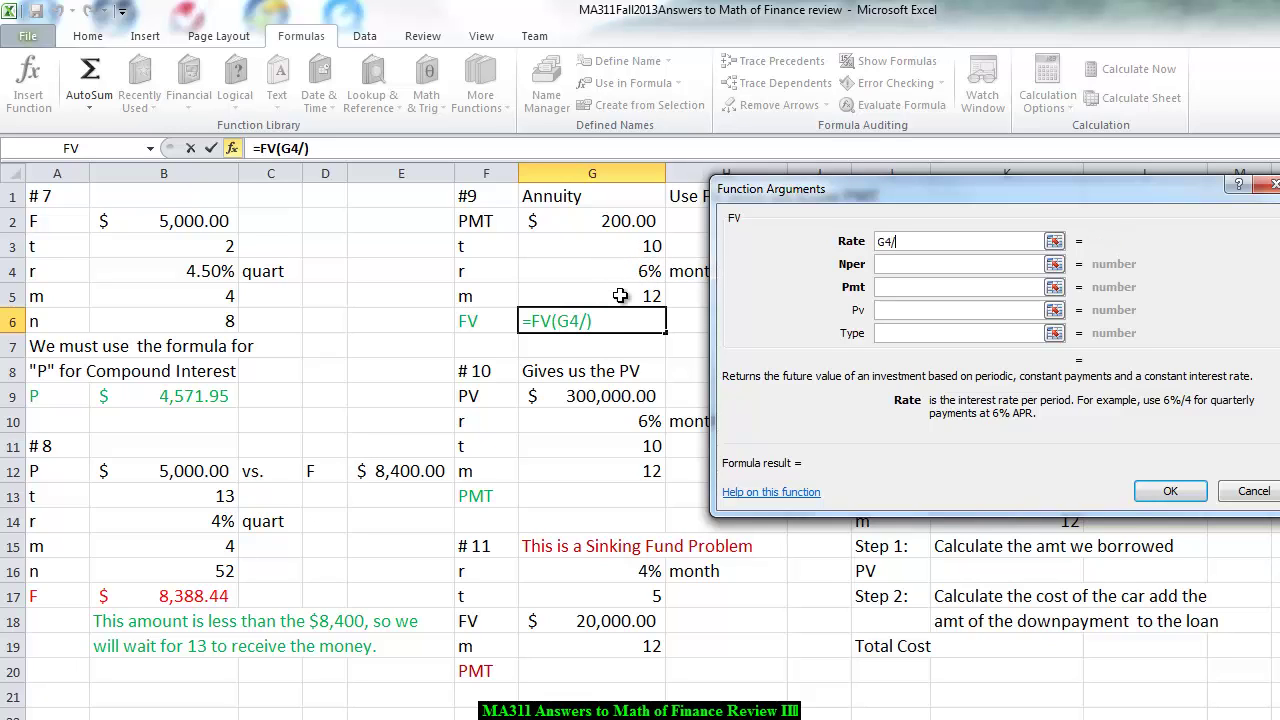
{"action": "left_click", "coordinate": [620, 296]}
- Complete problem #9's FV function with Nper as G5*G3 and Pmt as -G2
{"action": "left_click", "coordinate": [905, 264]}
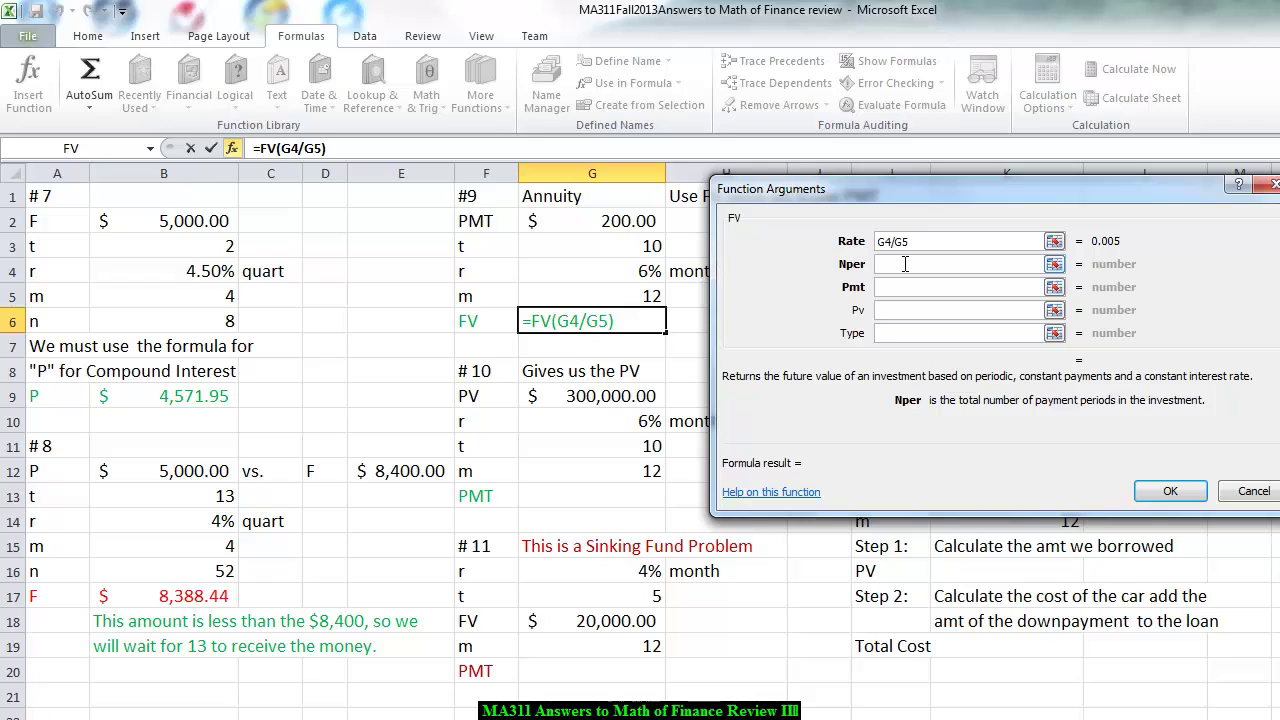
{"action": "left_click", "coordinate": [619, 299]}
{"action": "type", "text": "*"}
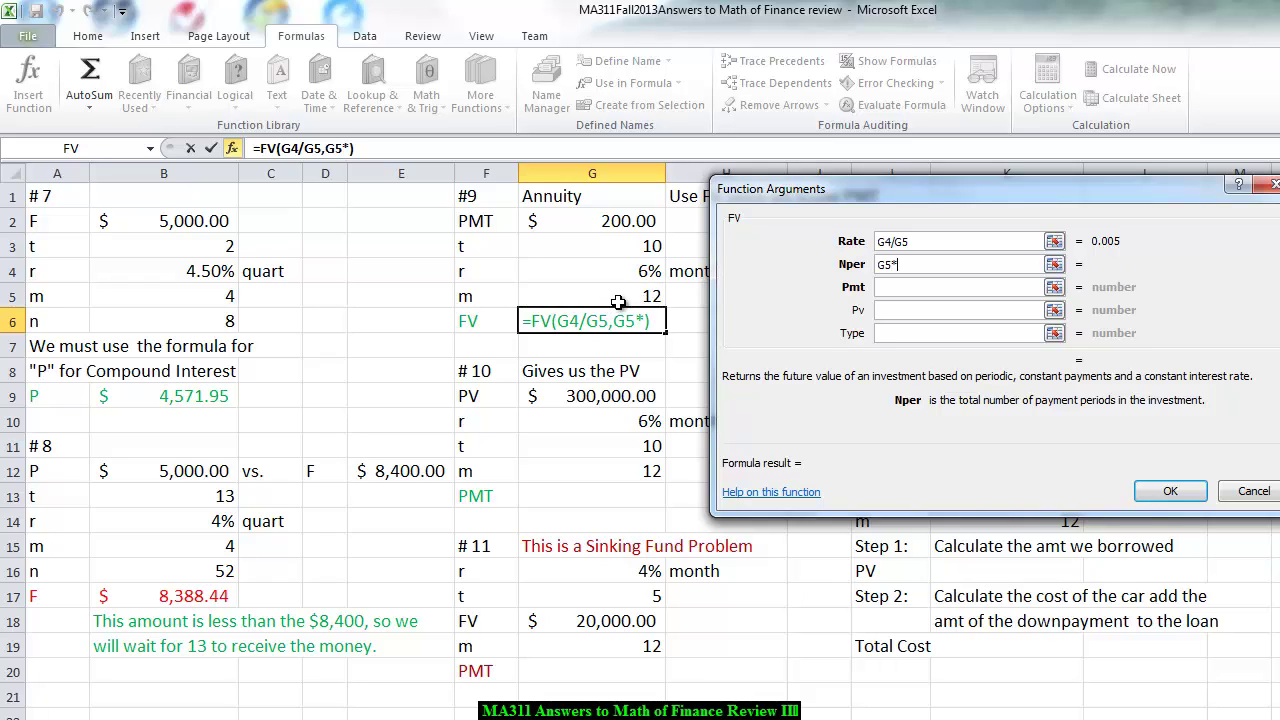
{"action": "left_click", "coordinate": [634, 248]}
{"action": "left_click", "coordinate": [906, 288]}
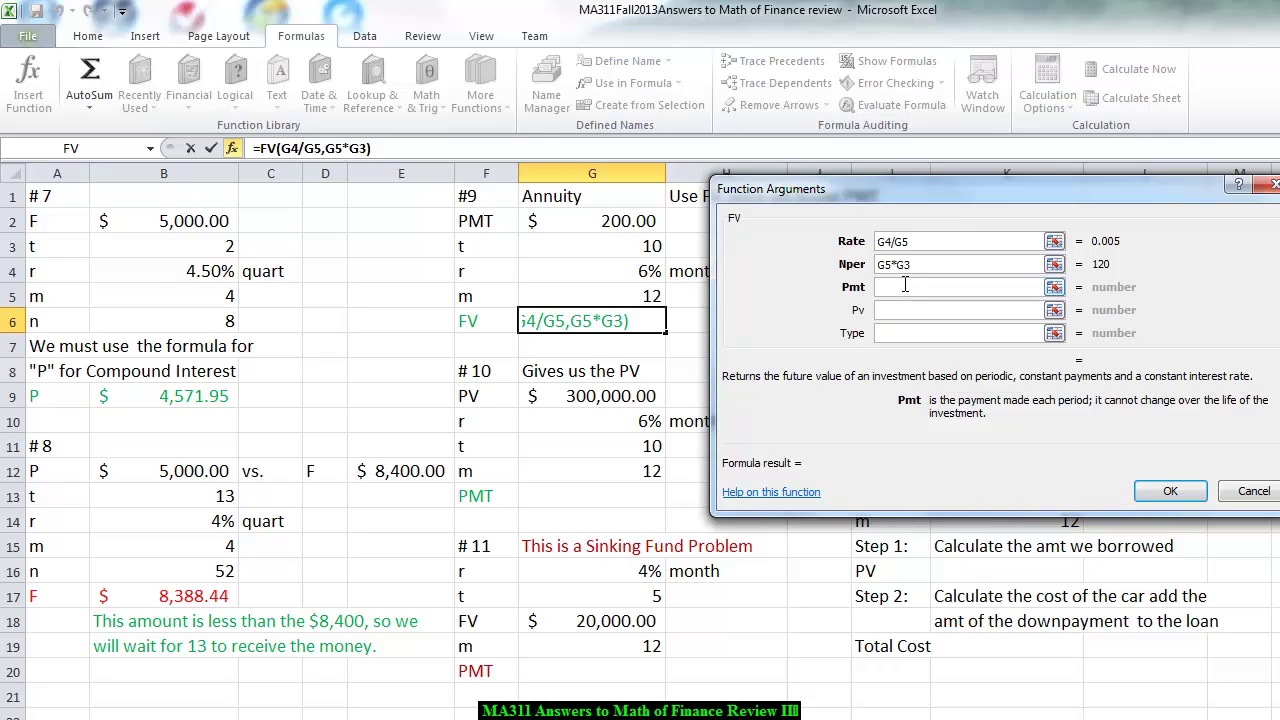
{"action": "type", "text": "-"}
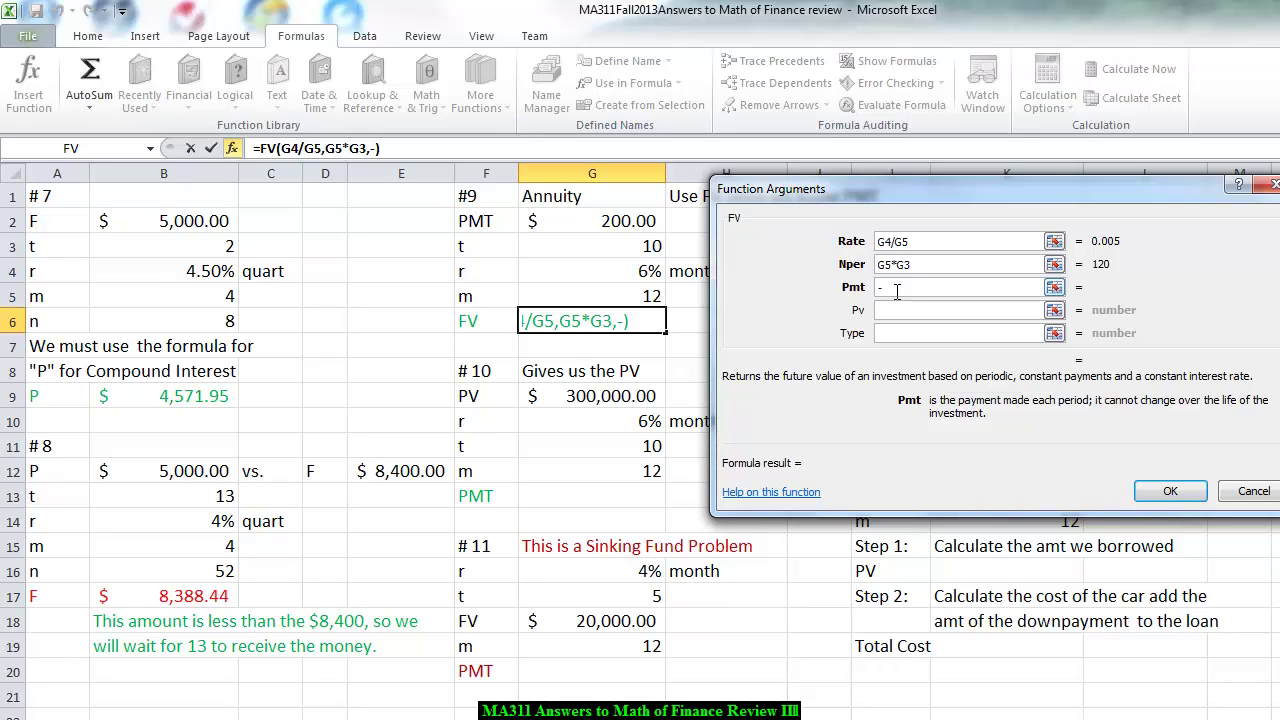
{"action": "left_click", "coordinate": [640, 222]}
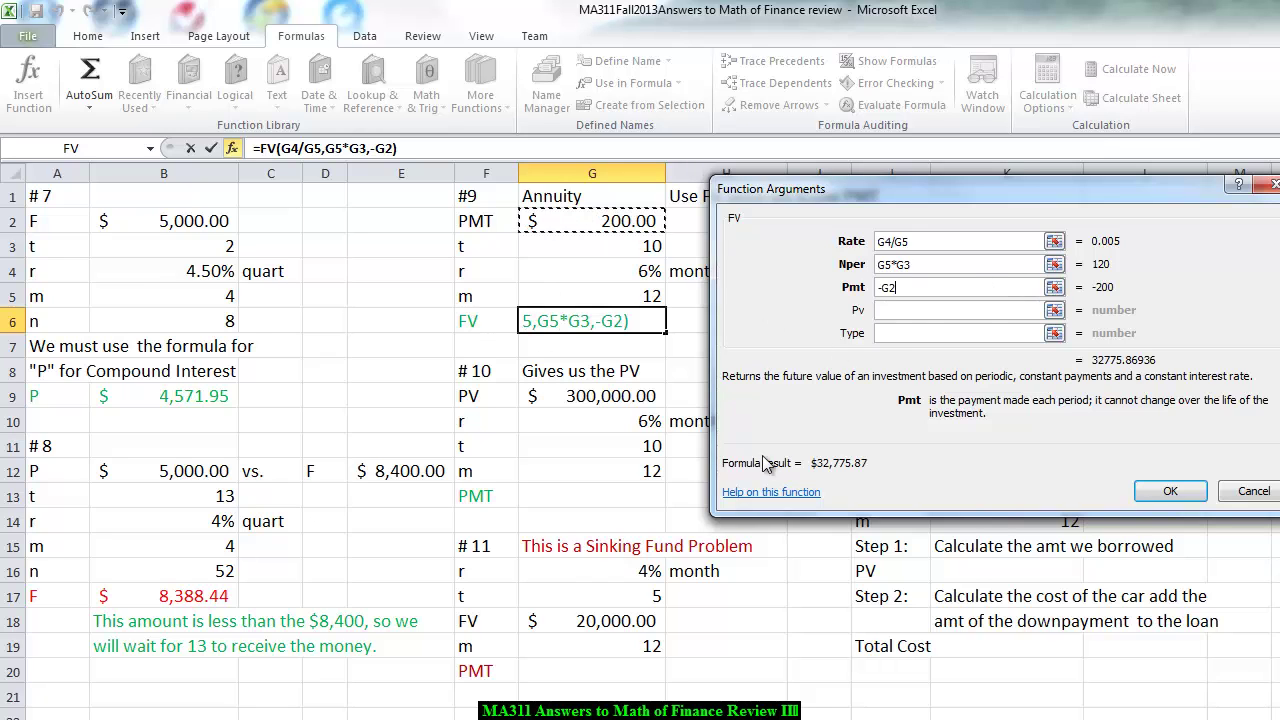
{"action": "left_click", "coordinate": [1170, 493]}
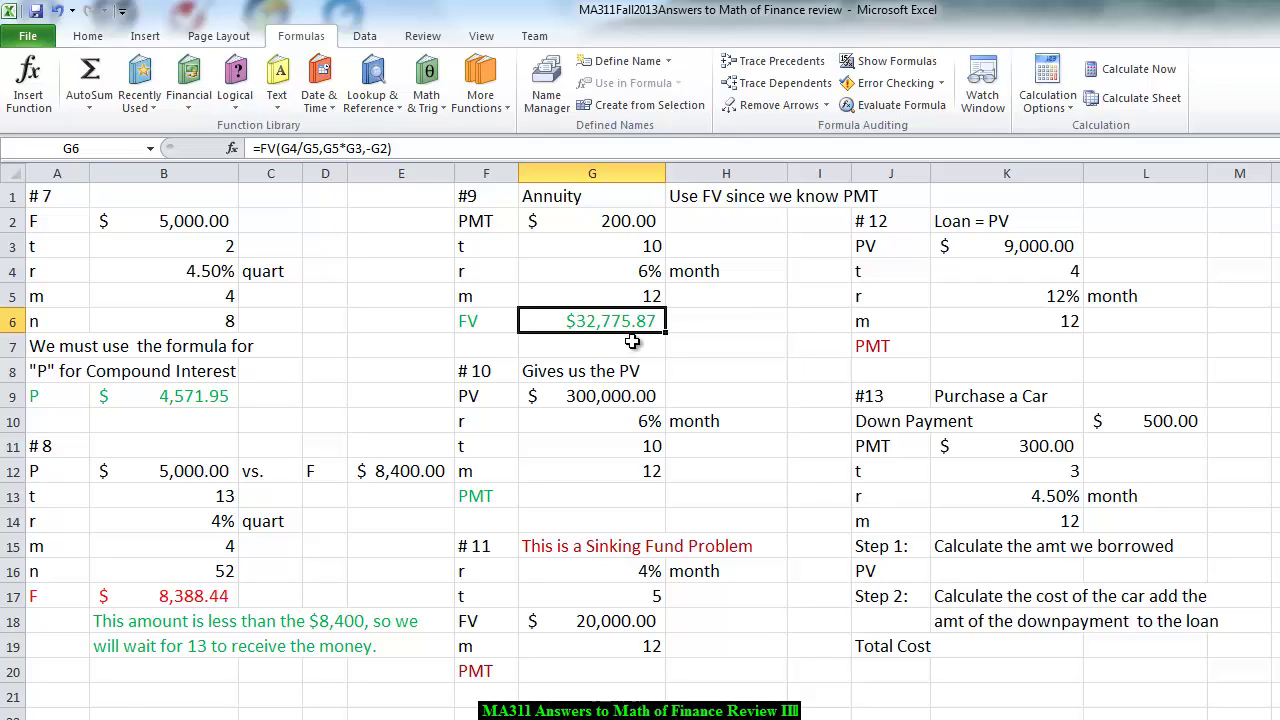
- Insert the financial function PMT in cell G13 for problem #10 and set its Rate to G10/G12
{"action": "left_click", "coordinate": [567, 495]}
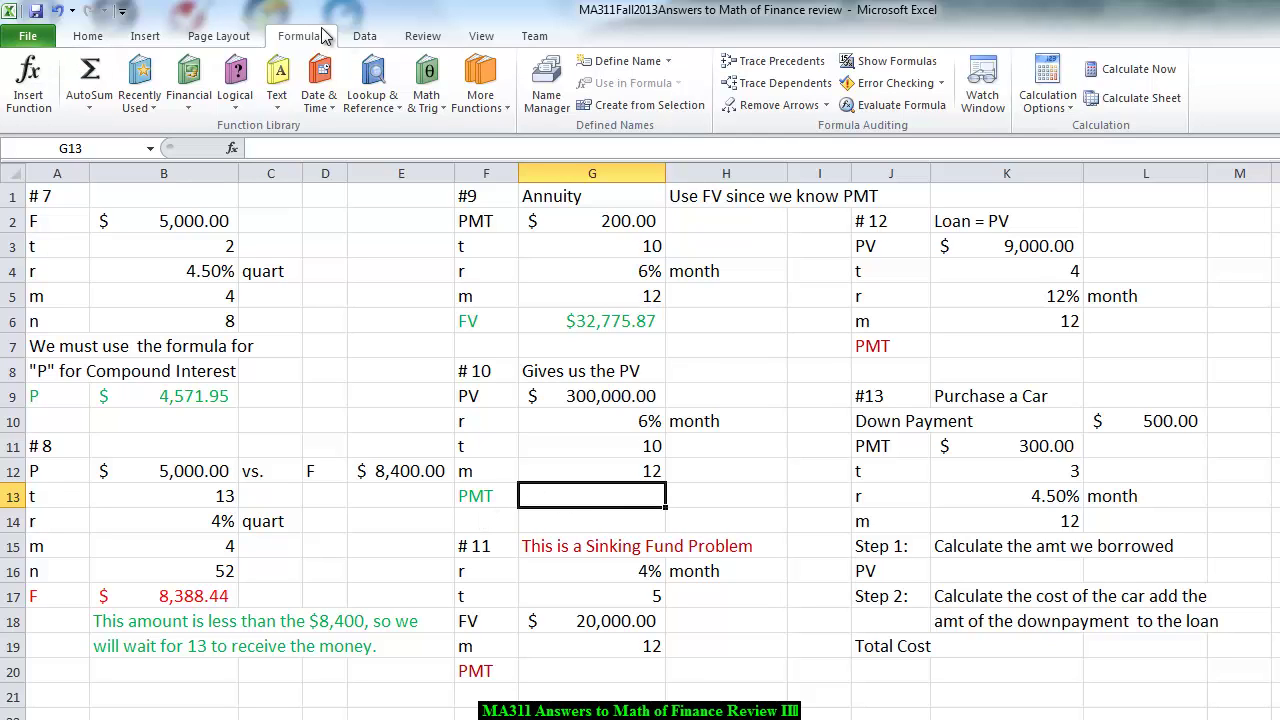
{"action": "left_click", "coordinate": [190, 102]}
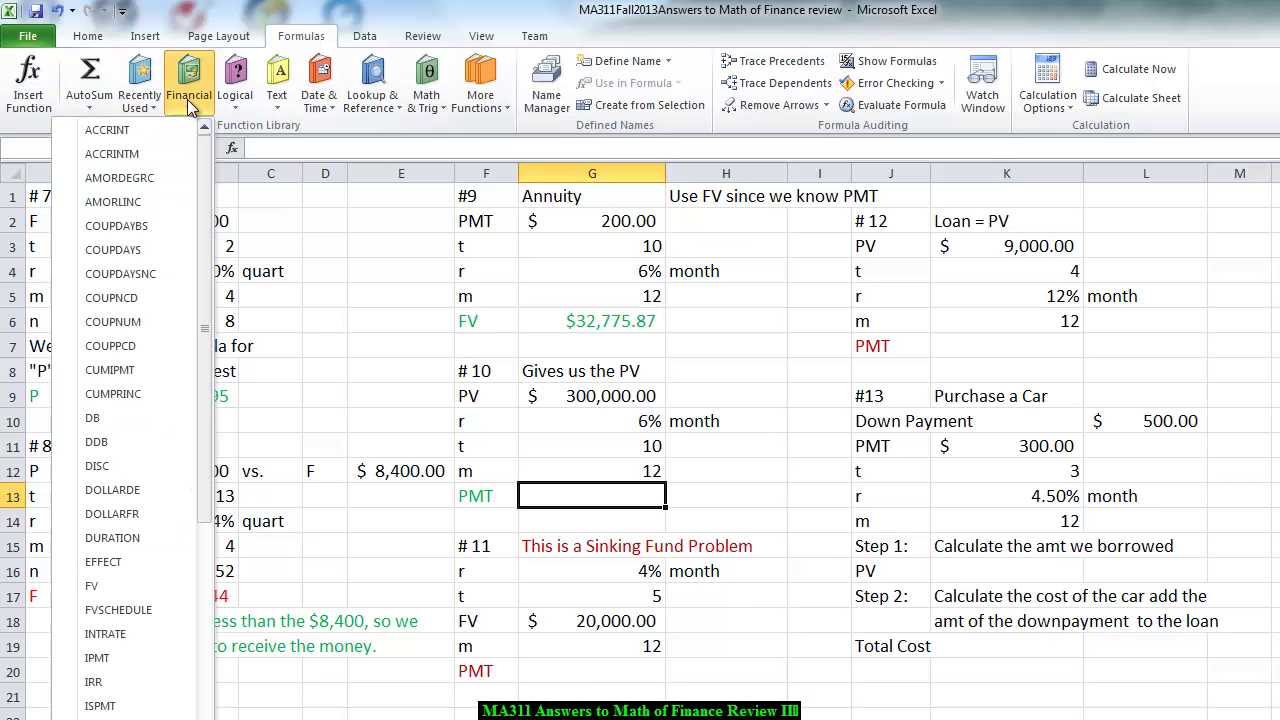
{"action": "left_click_drag", "start_coordinate": [200, 227], "coordinate": [196, 440]}
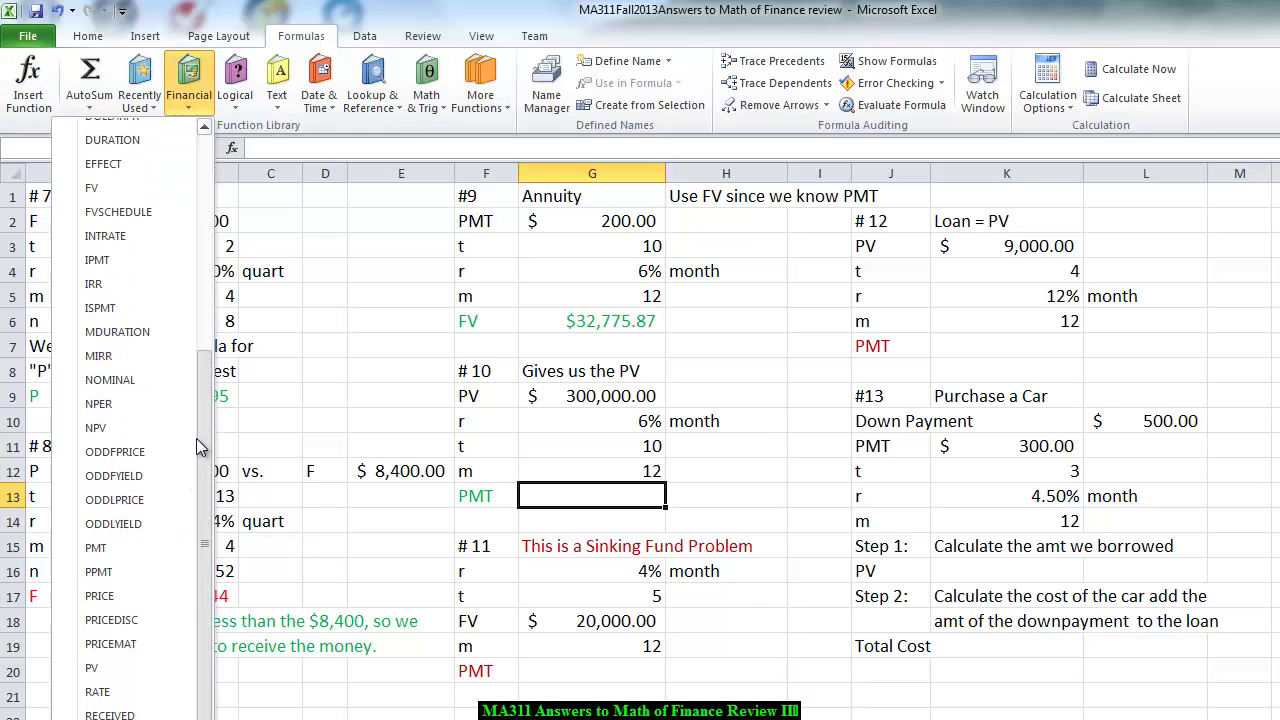
{"action": "left_click", "coordinate": [96, 542]}
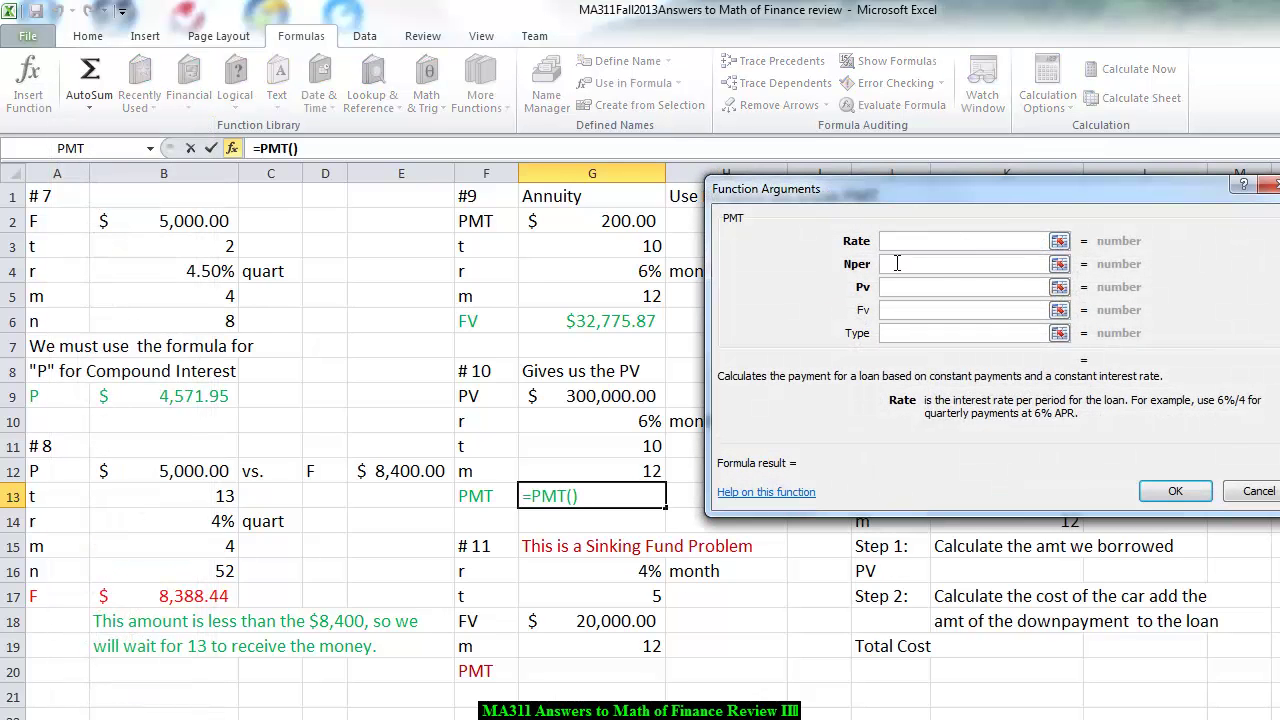
{"action": "left_click", "coordinate": [616, 422]}
{"action": "type", "text": "/"}
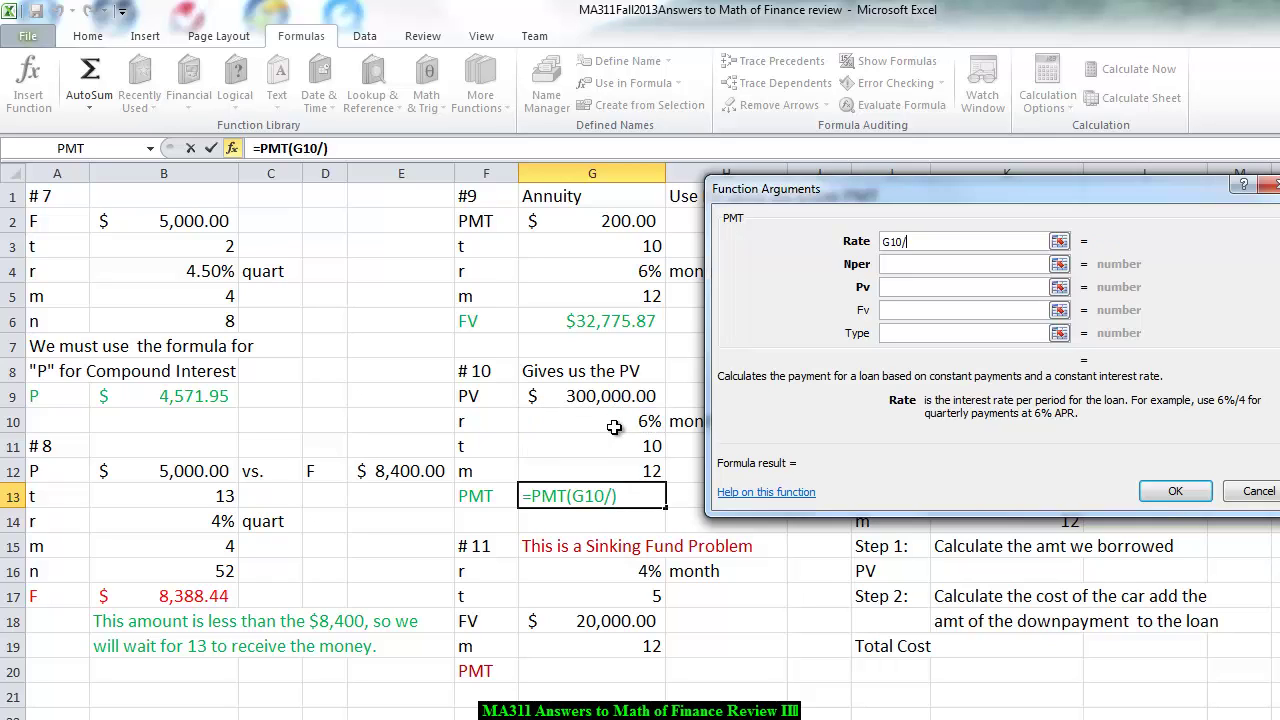
{"action": "left_click", "coordinate": [618, 473]}
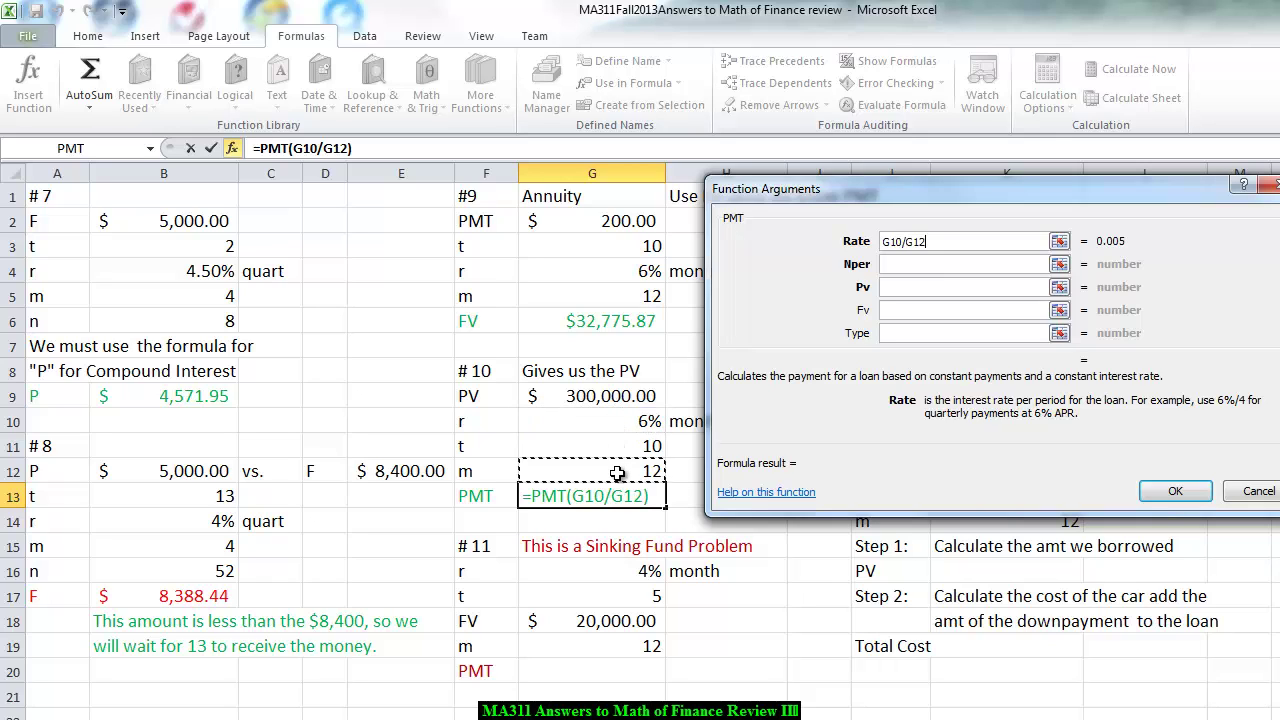
- Complete problem #10's PMT function with Nper as G12*G11 and Pv as -G9
{"action": "left_click", "coordinate": [908, 265]}
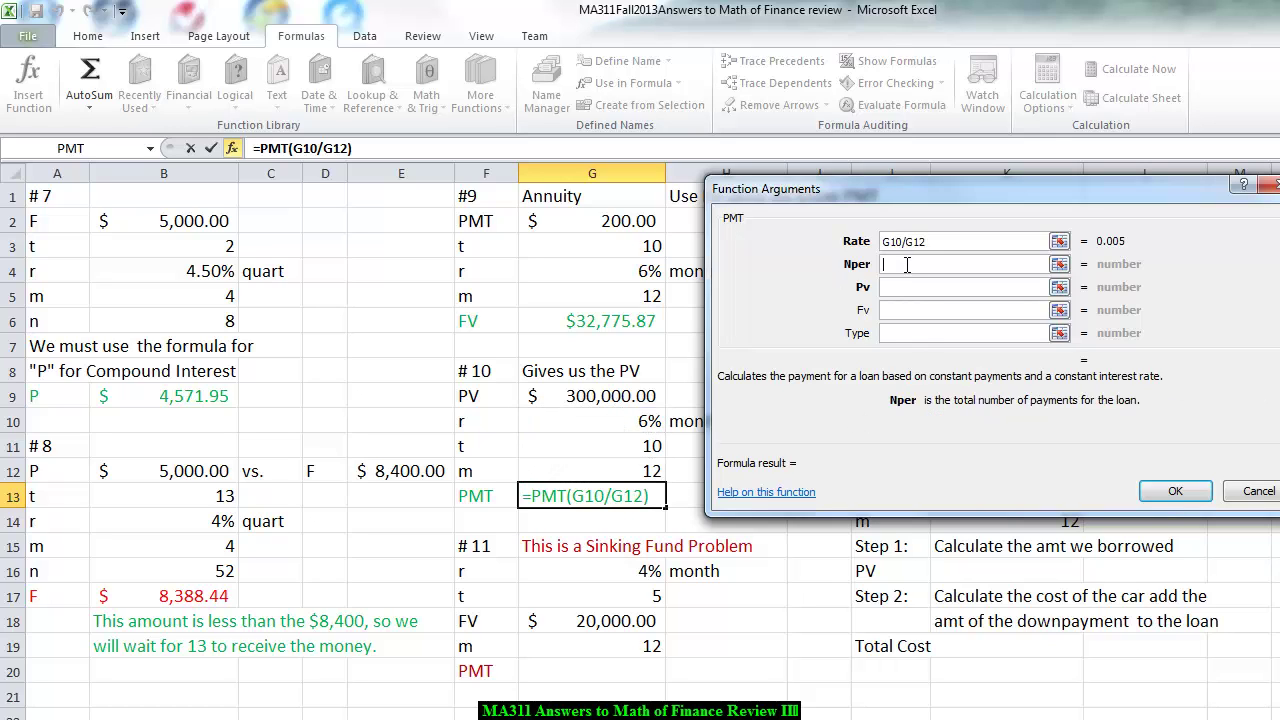
{"action": "left_click", "coordinate": [625, 473]}
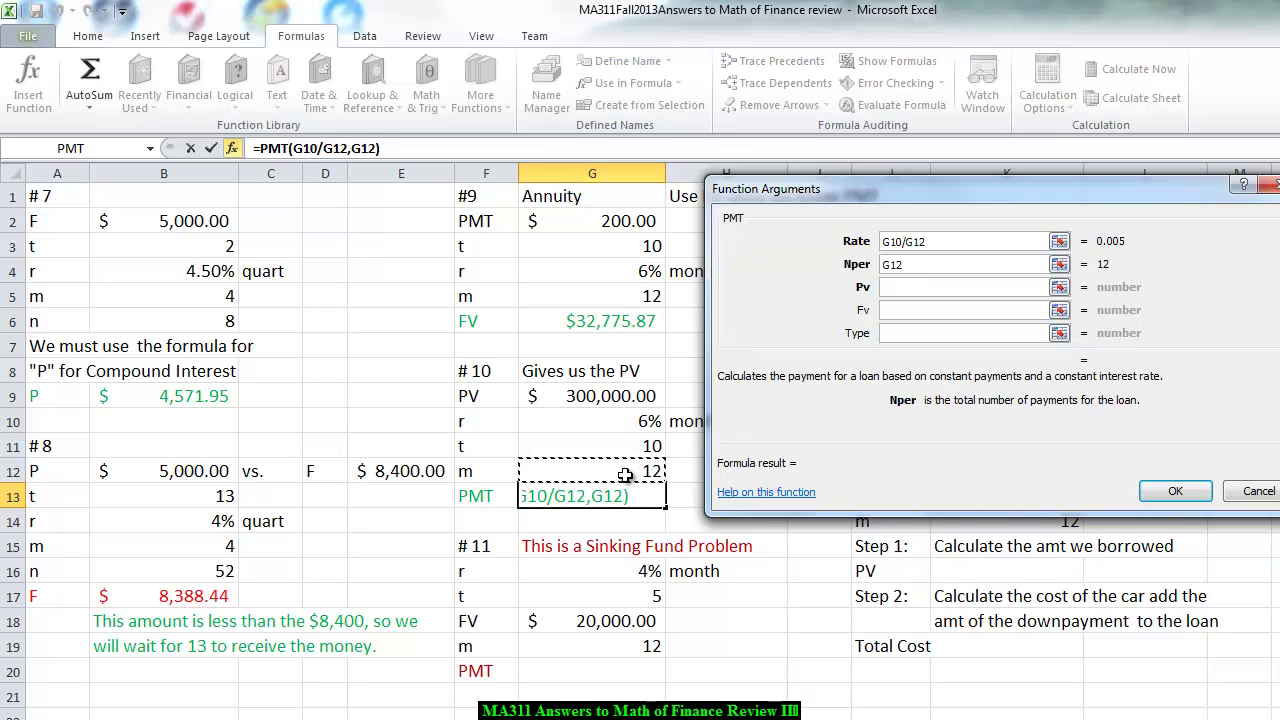
{"action": "type", "text": "*"}
{"action": "left_click", "coordinate": [626, 446]}
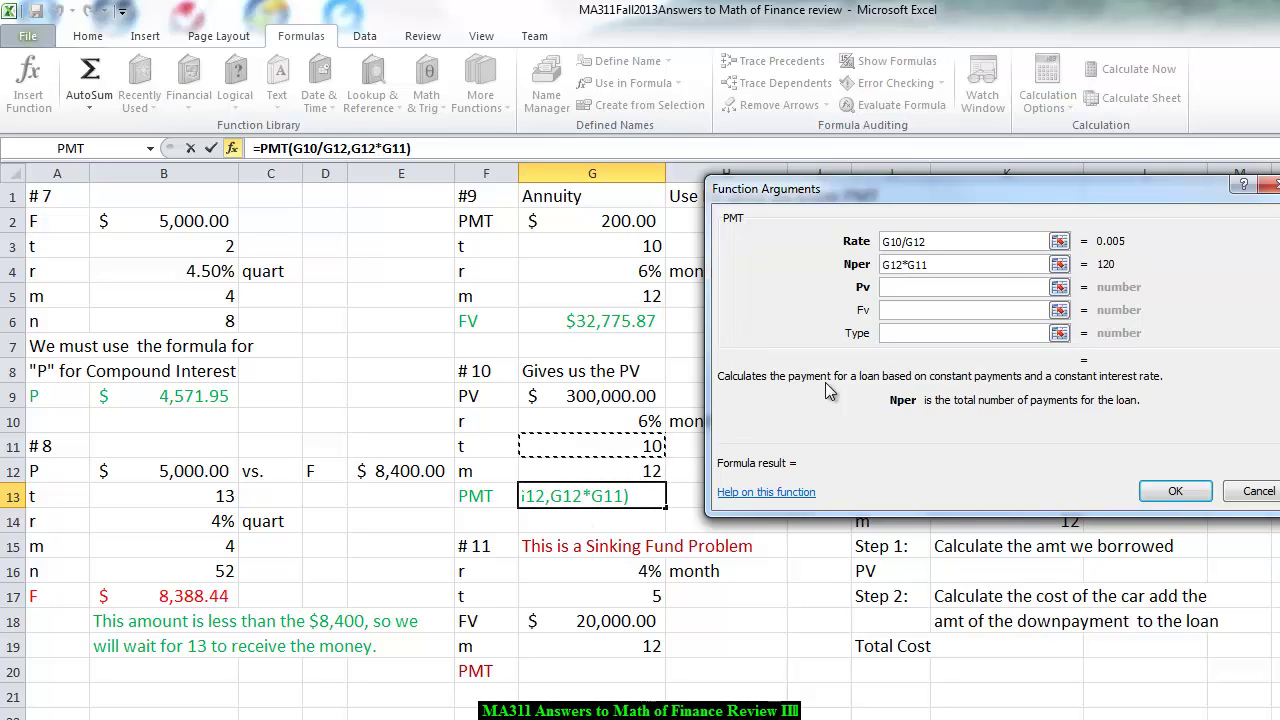
{"action": "left_click", "coordinate": [917, 288]}
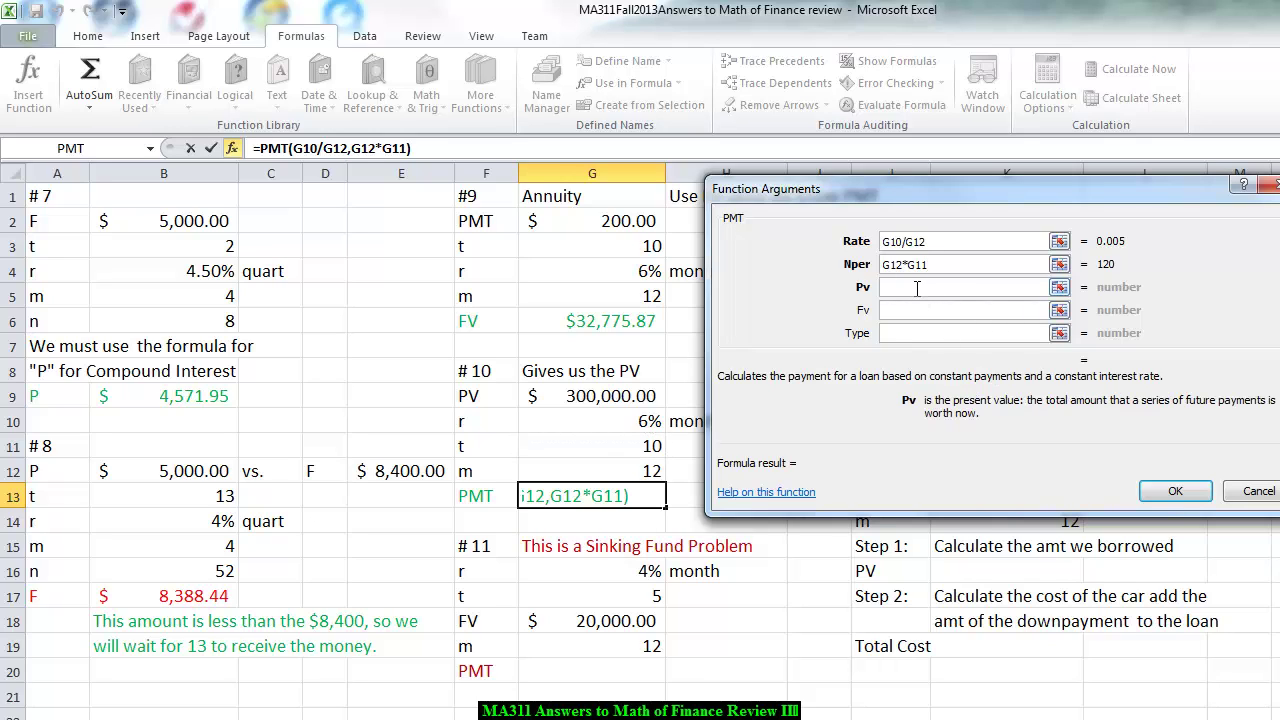
{"action": "type", "text": "-"}
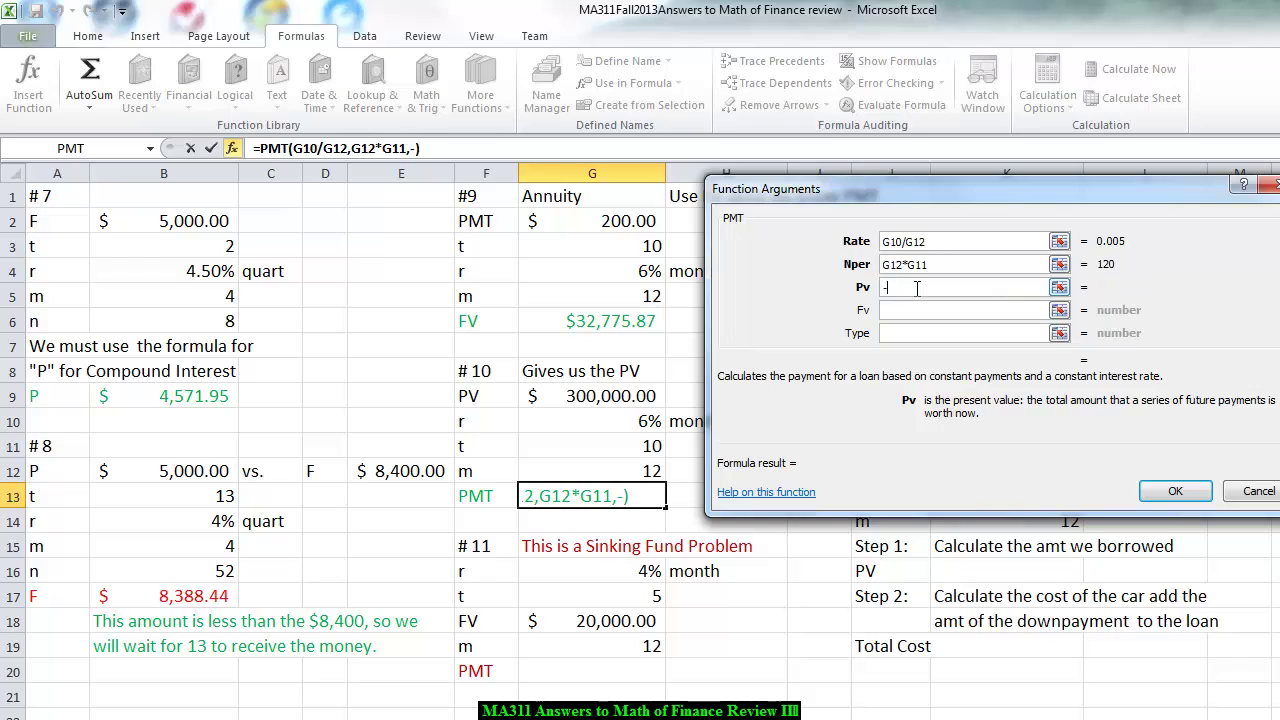
{"action": "left_click", "coordinate": [618, 396]}
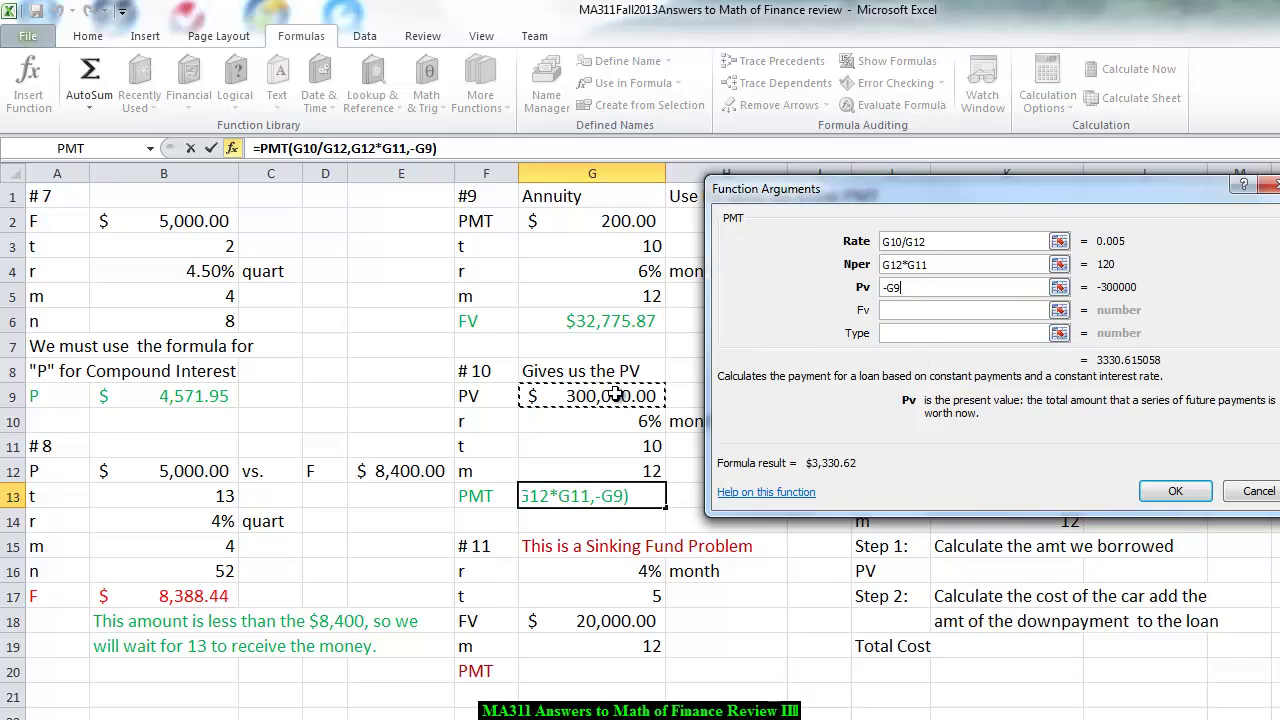
{"action": "left_click", "coordinate": [1176, 492]}
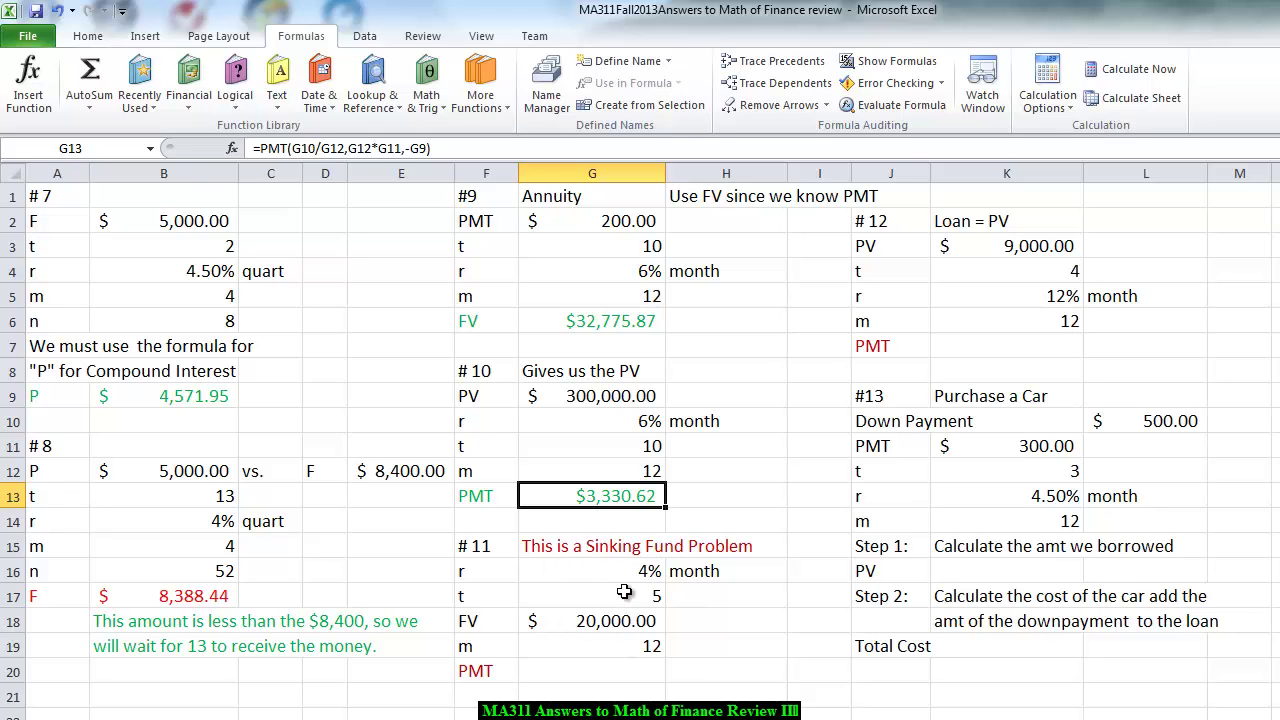
- Insert the financial function PMT in cell G20 for problem #11 and set its Rate to G16/G19
{"action": "left_click", "coordinate": [580, 672]}
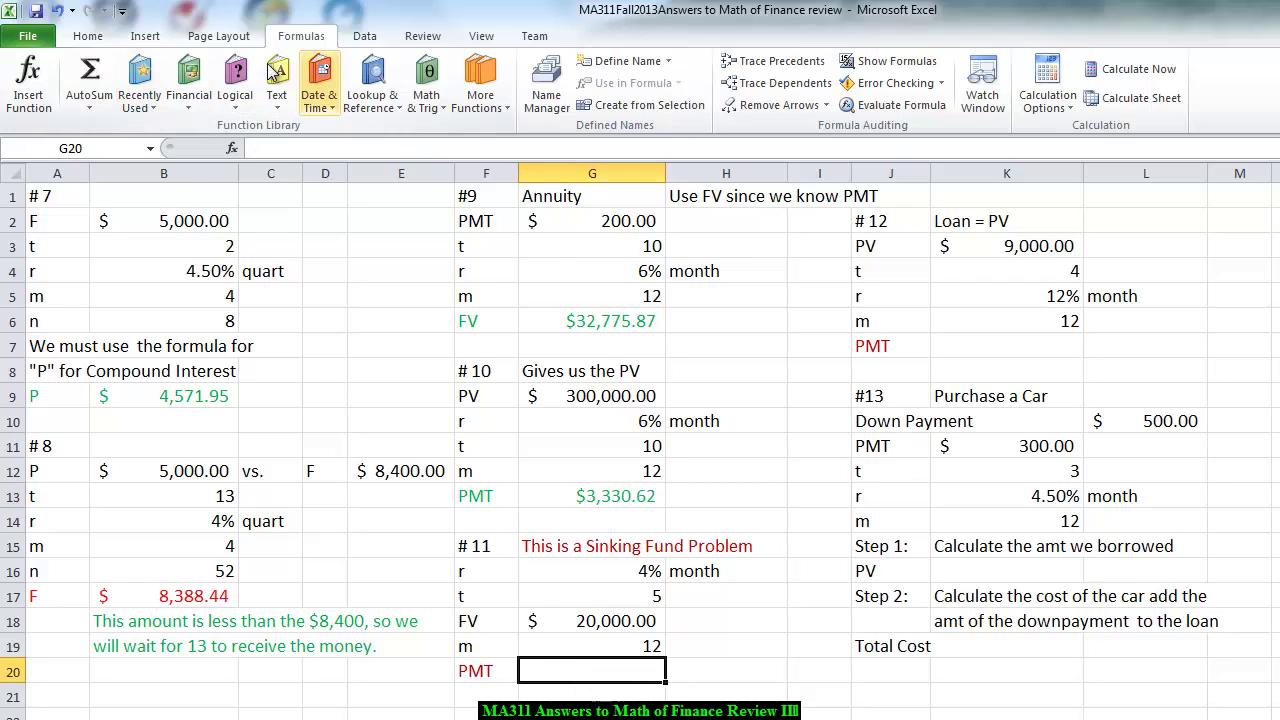
{"action": "left_click", "coordinate": [150, 100]}
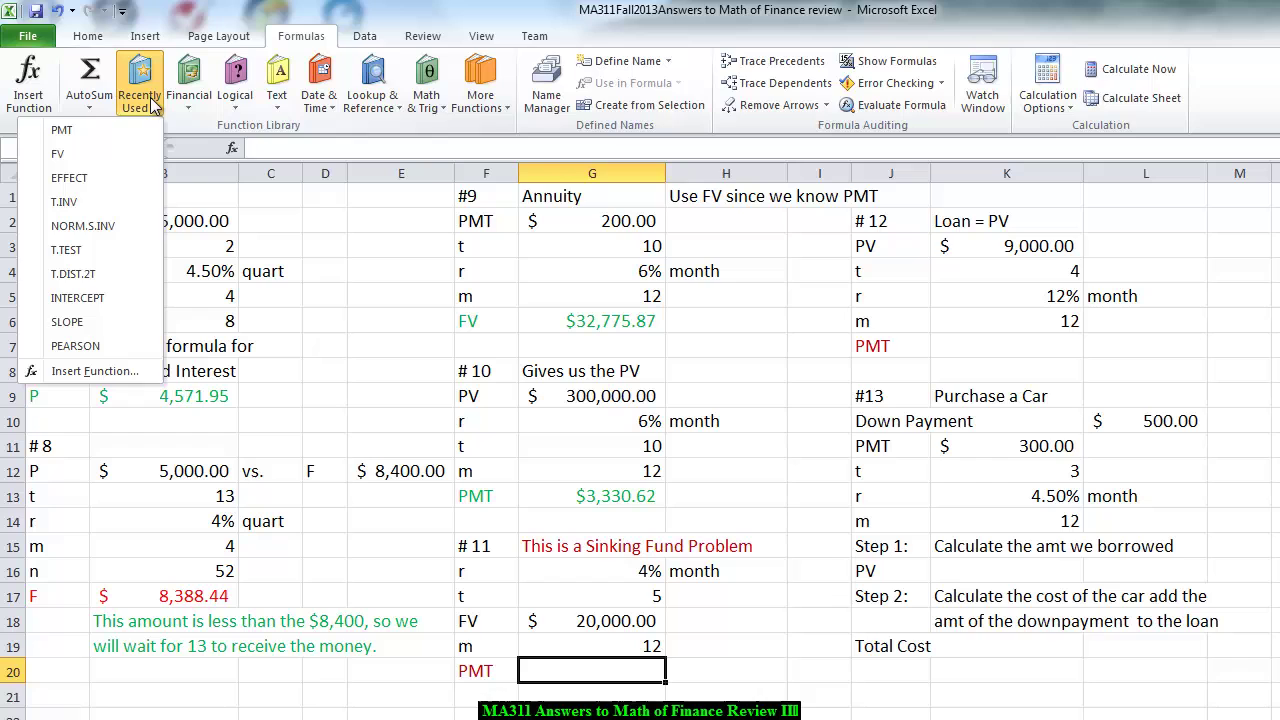
{"action": "left_click", "coordinate": [86, 130]}
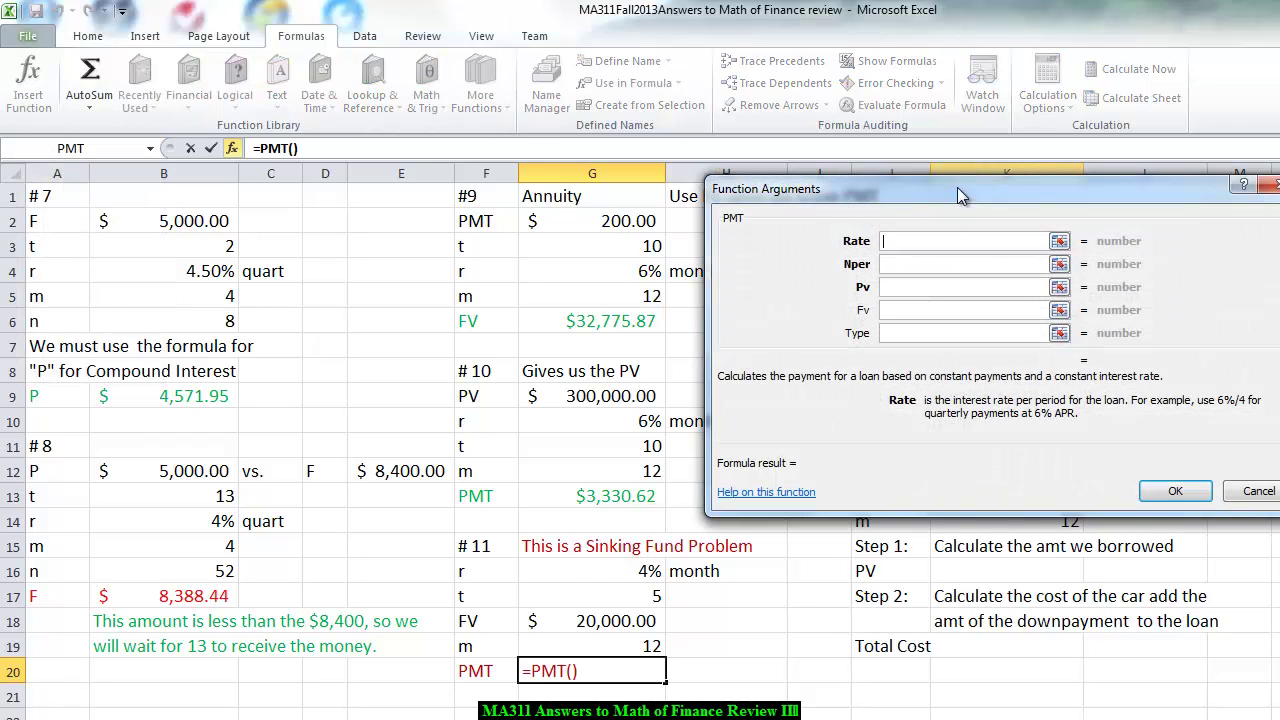
{"action": "left_click", "coordinate": [907, 311]}
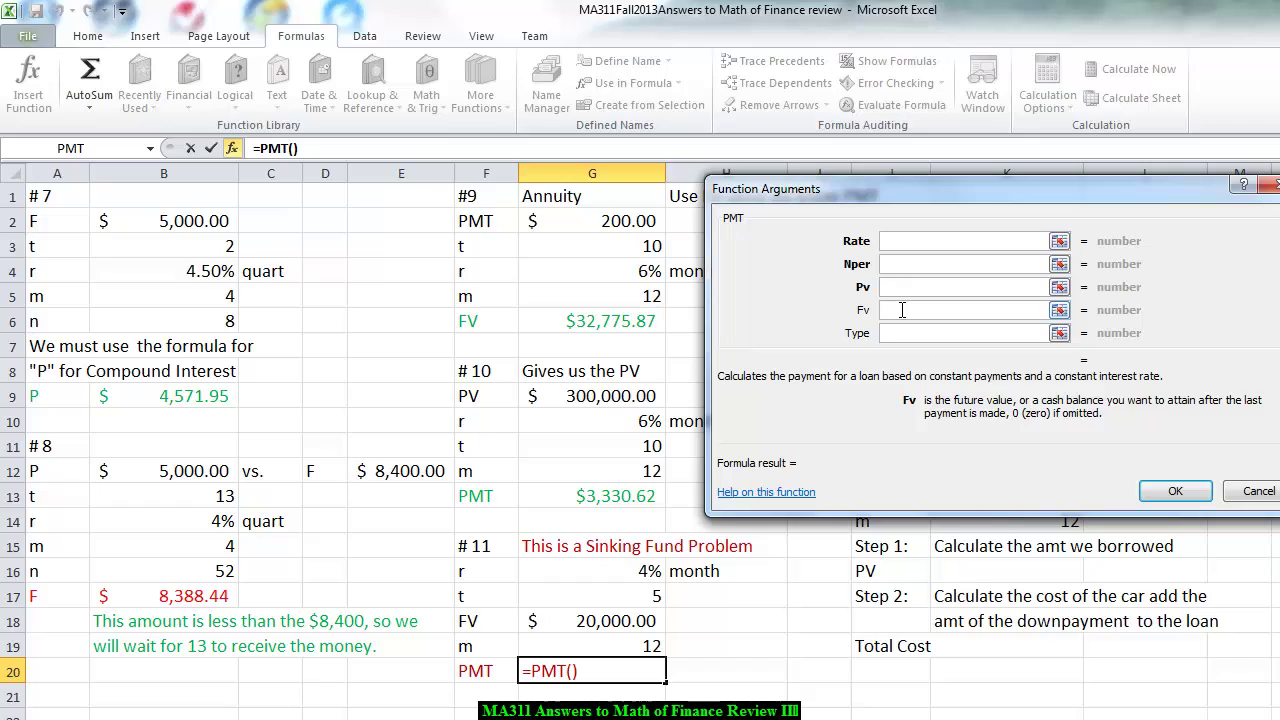
{"action": "left_click", "coordinate": [924, 240]}
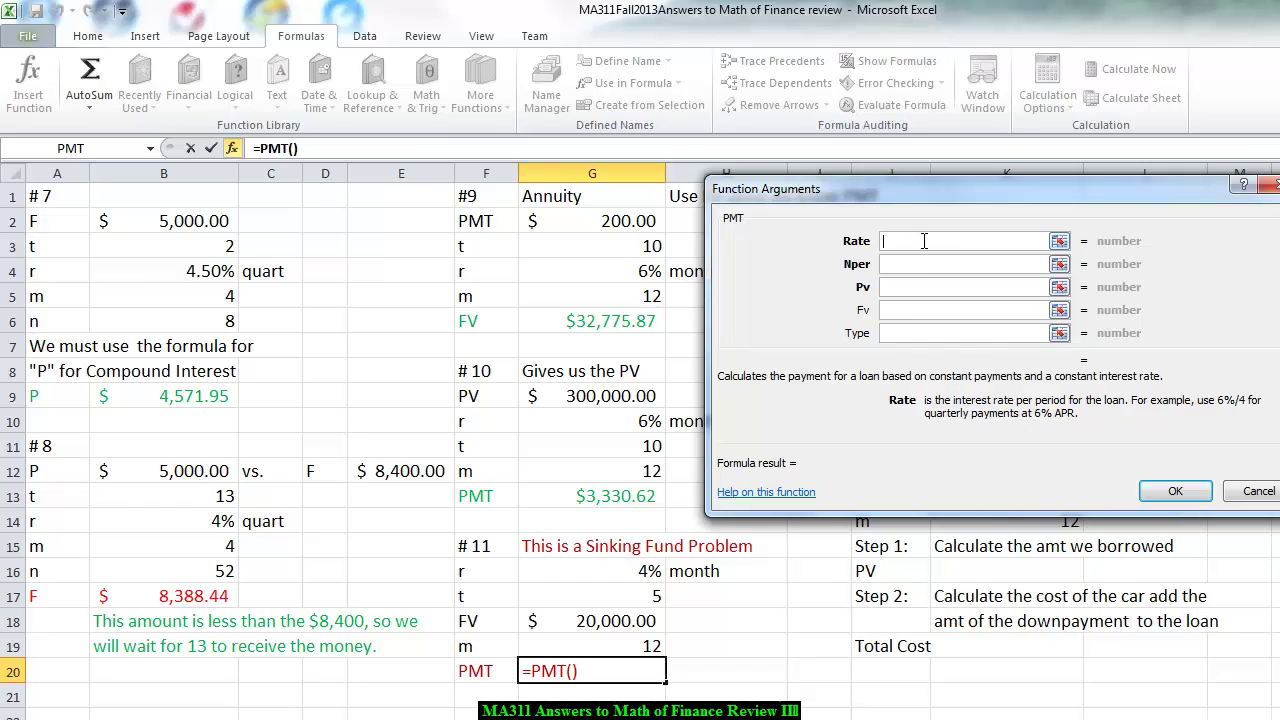
{"action": "left_click", "coordinate": [600, 568]}
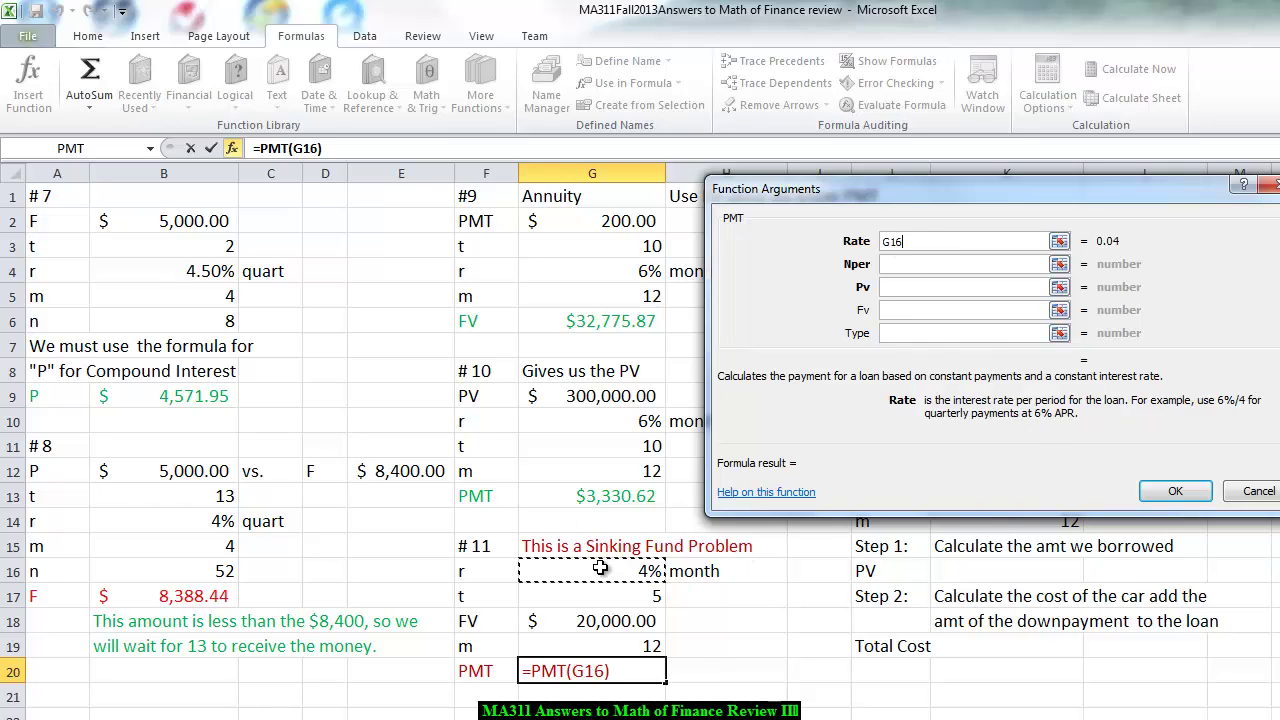
{"action": "type", "text": "/"}
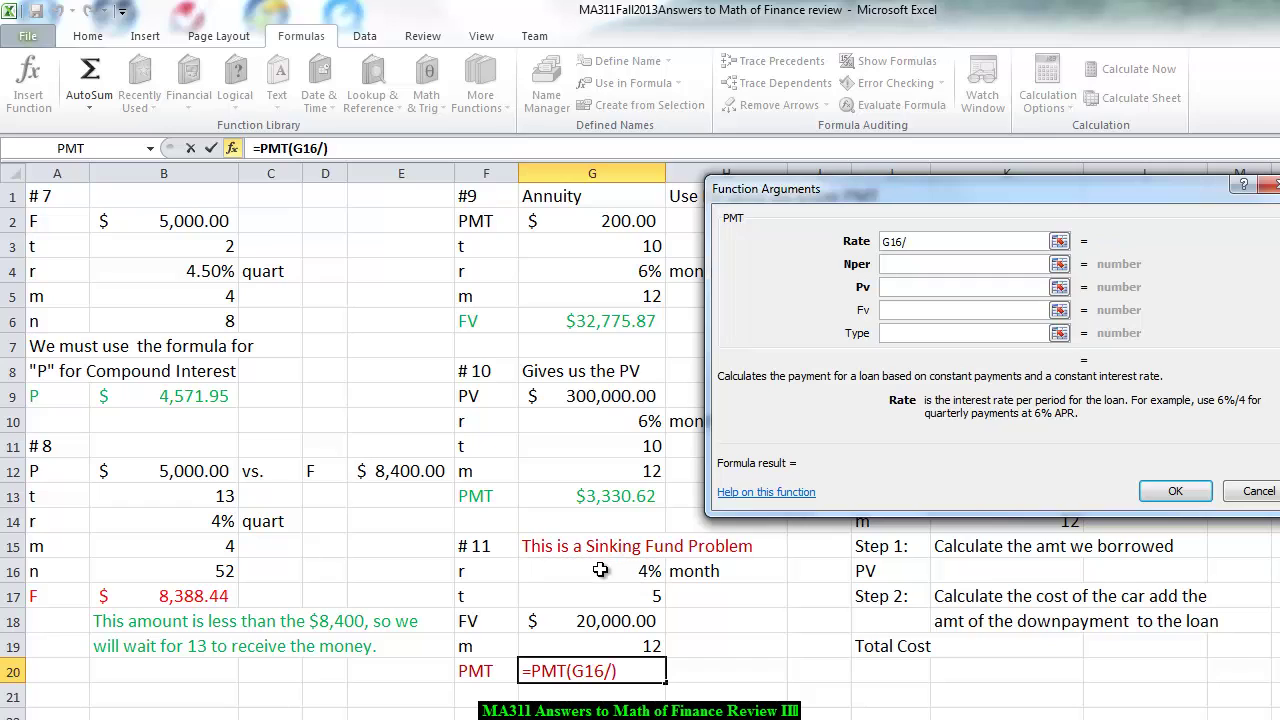
{"action": "left_click", "coordinate": [602, 648]}
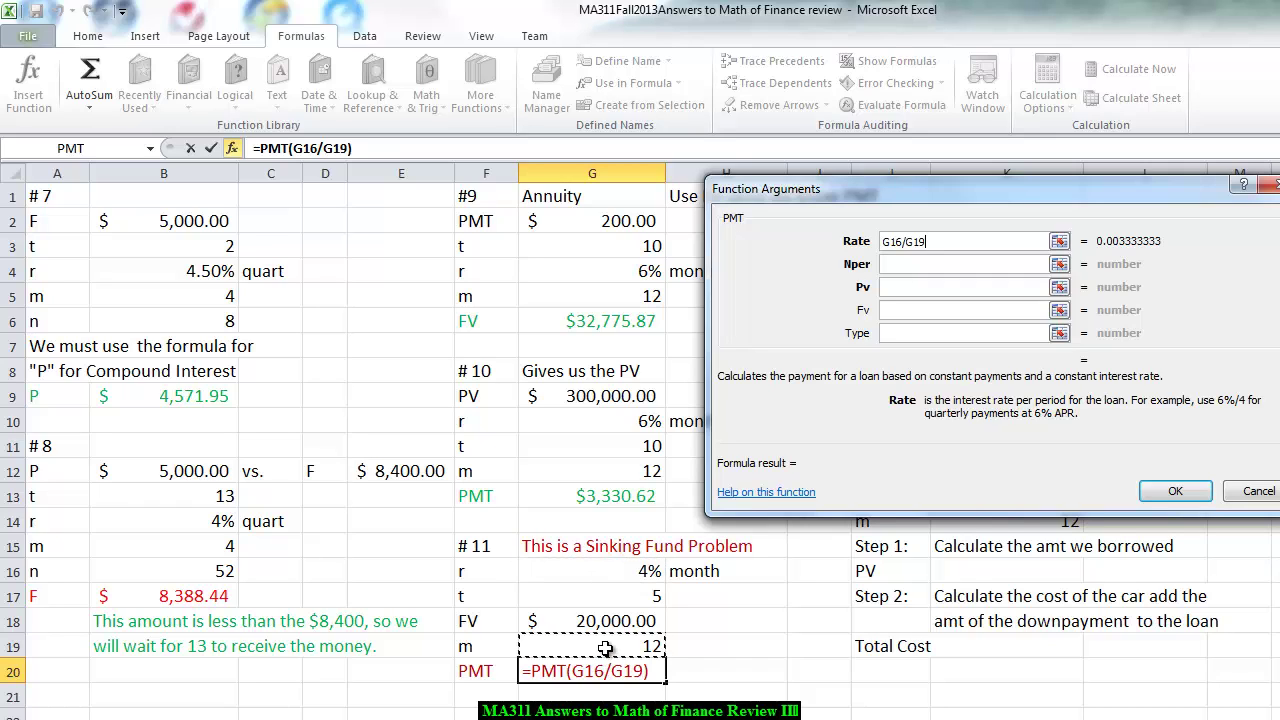
- Complete problem #11's PMT function with Nper as G19*G17 and Fv as -G18, leaving Pv empty
{"action": "left_click", "coordinate": [907, 264]}
{"action": "left_click", "coordinate": [640, 645]}
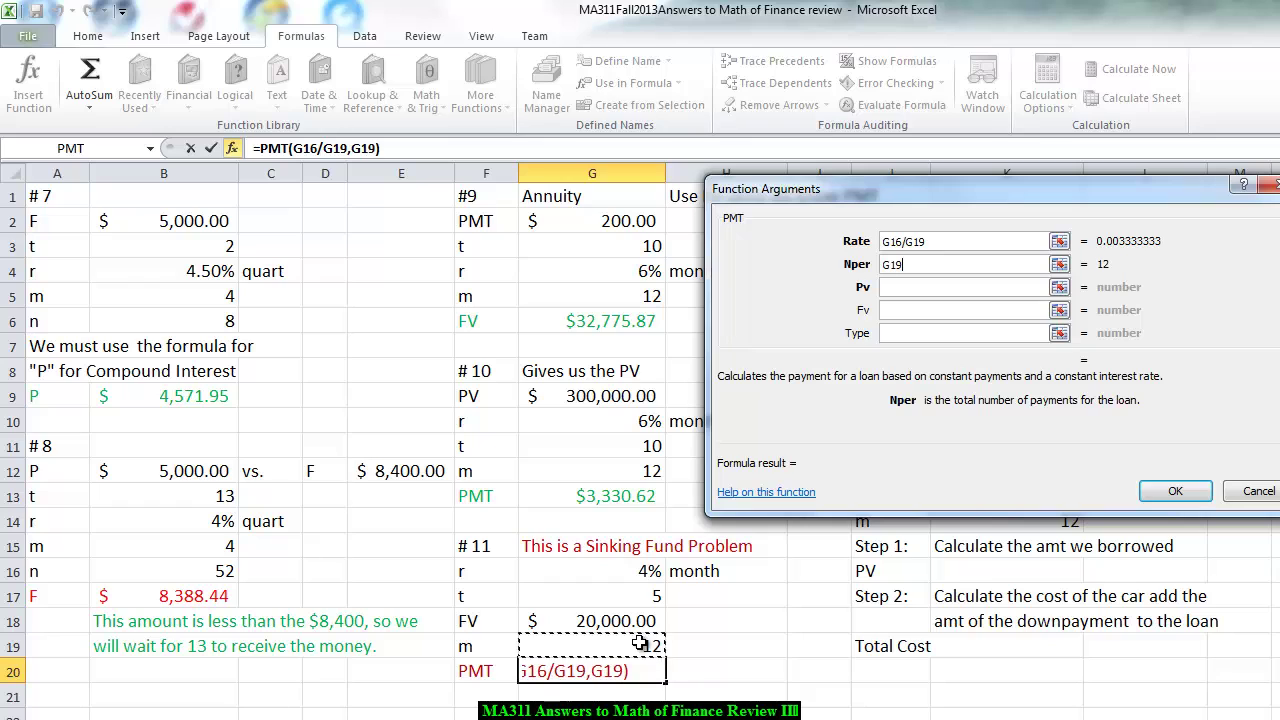
{"action": "type", "text": "*"}
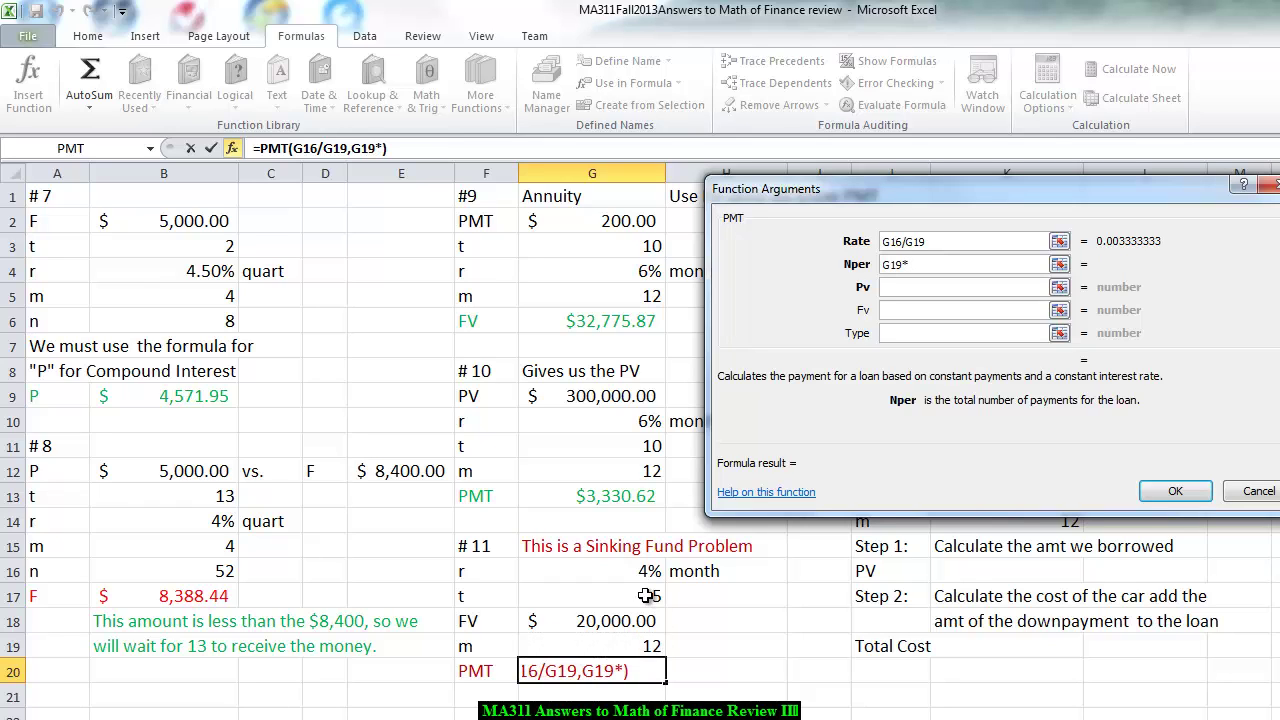
{"action": "left_click", "coordinate": [646, 596]}
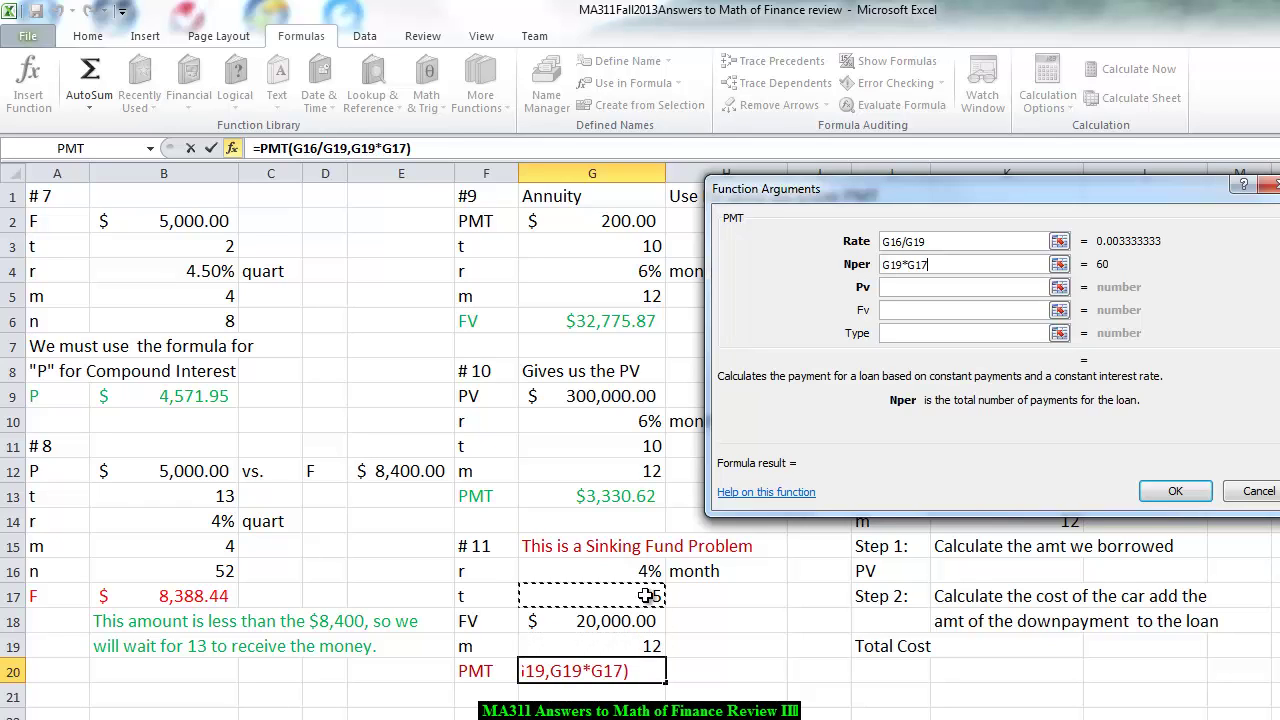
{"action": "left_click", "coordinate": [897, 310]}
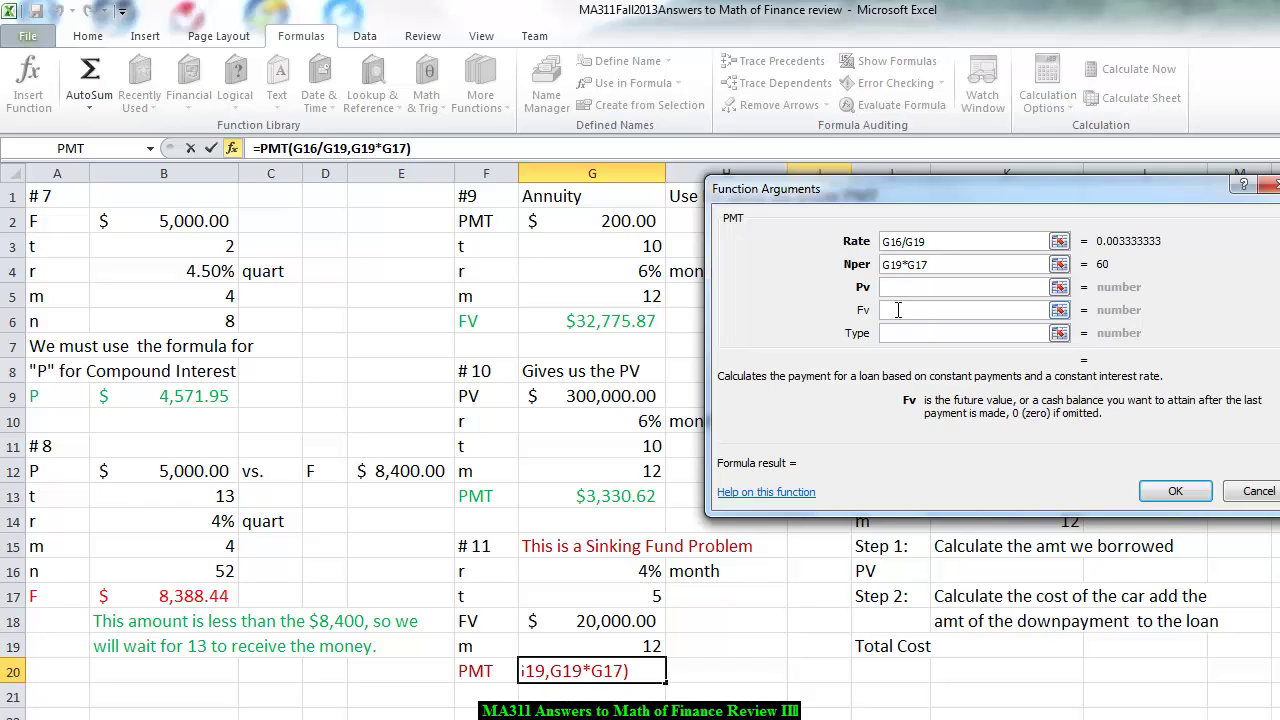
{"action": "type", "text": "-"}
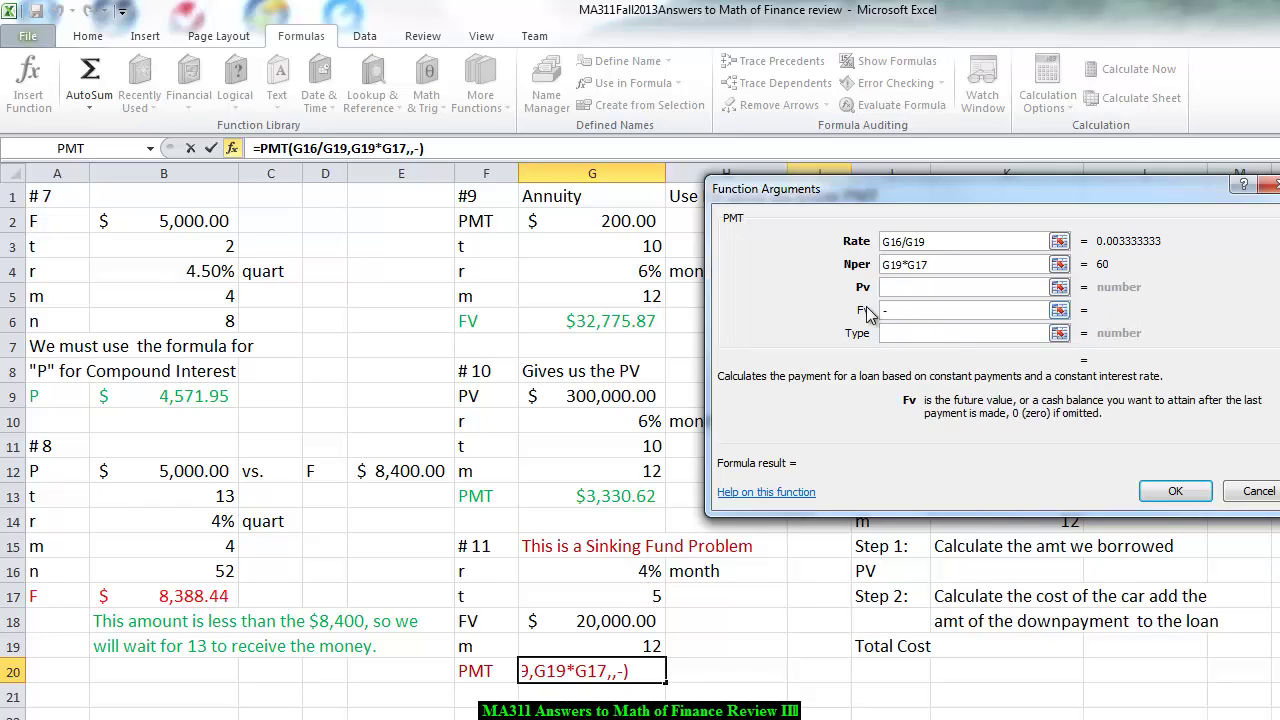
{"action": "left_click", "coordinate": [627, 621]}
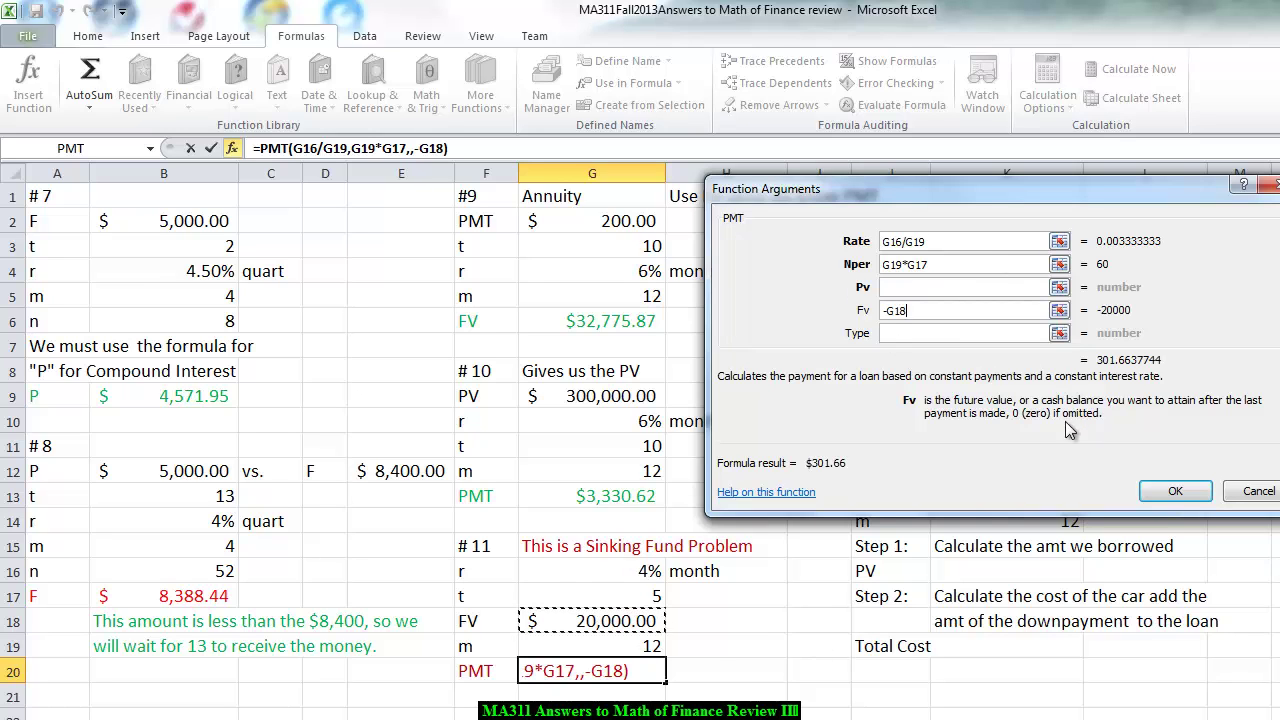
{"action": "left_click", "coordinate": [1177, 494]}
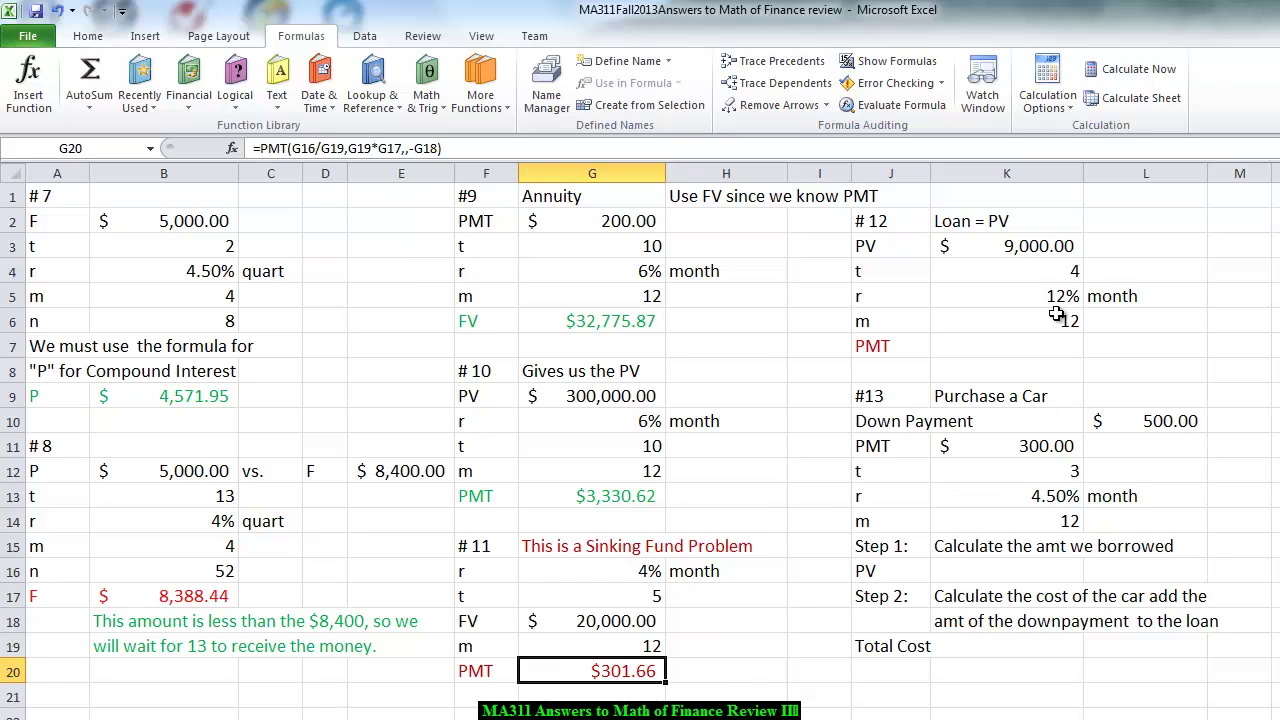
- Insert the financial function PMT in cell K7 for problem #12 and set its Rate to K5/K6
{"action": "left_click", "coordinate": [994, 246]}
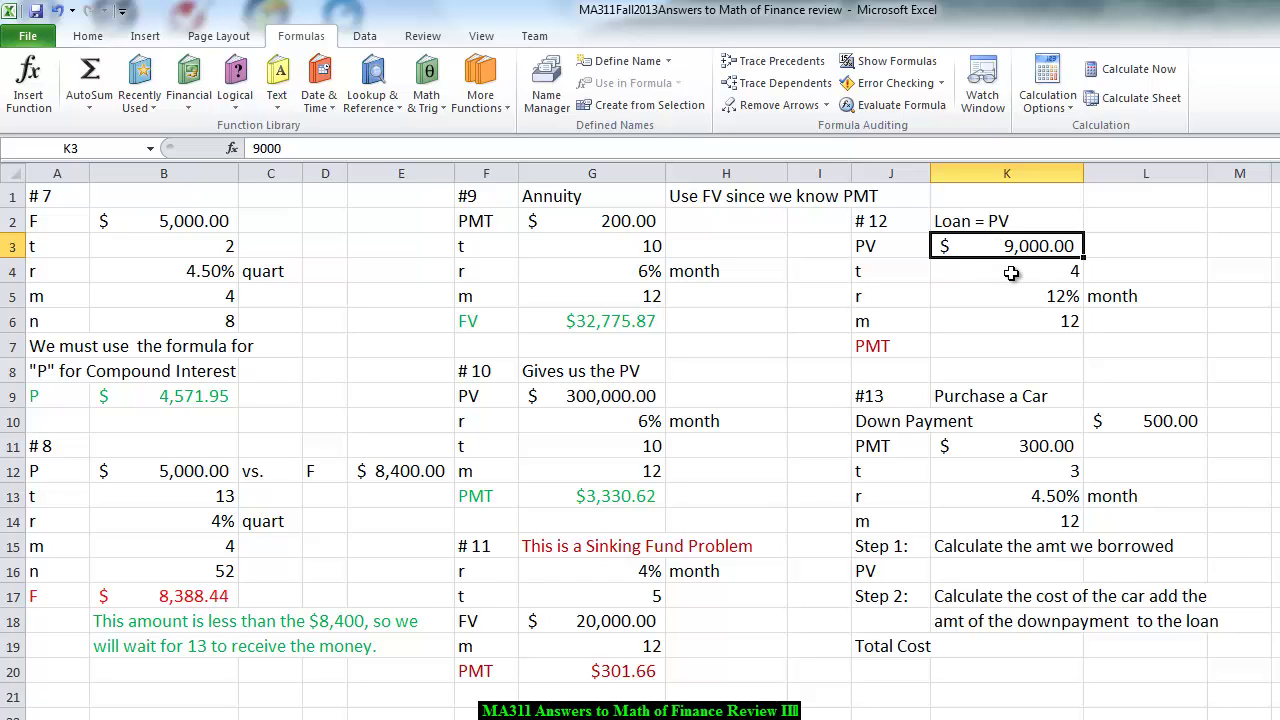
{"action": "left_click", "coordinate": [1005, 271]}
{"action": "left_click", "coordinate": [1012, 297]}
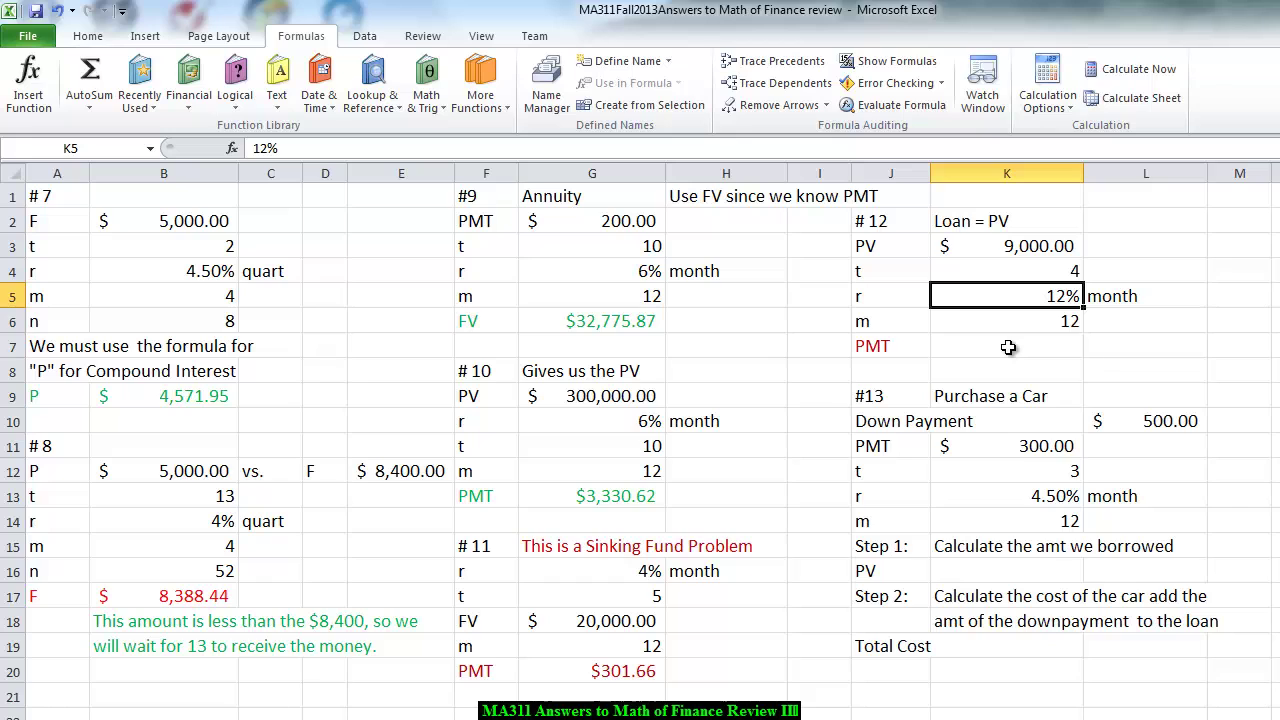
{"action": "left_click", "coordinate": [1008, 347]}
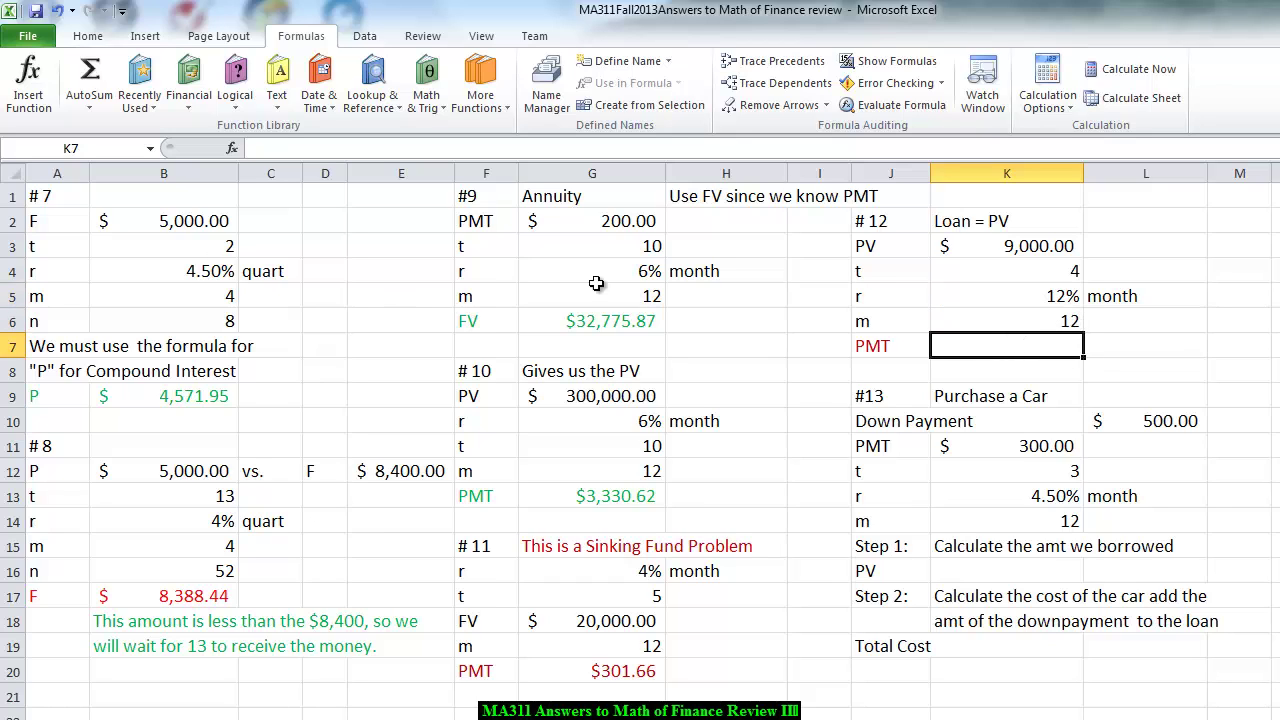
{"action": "left_click", "coordinate": [182, 90]}
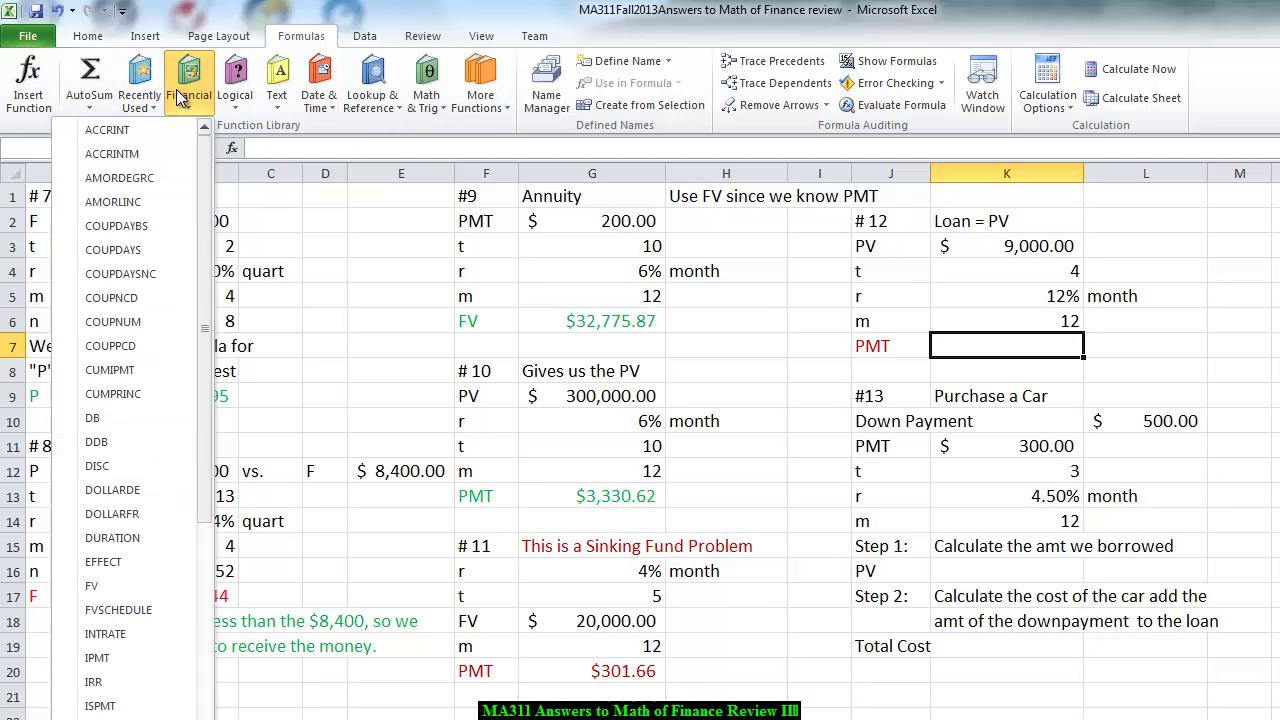
{"action": "left_click", "coordinate": [139, 95]}
{"action": "left_click", "coordinate": [63, 129]}
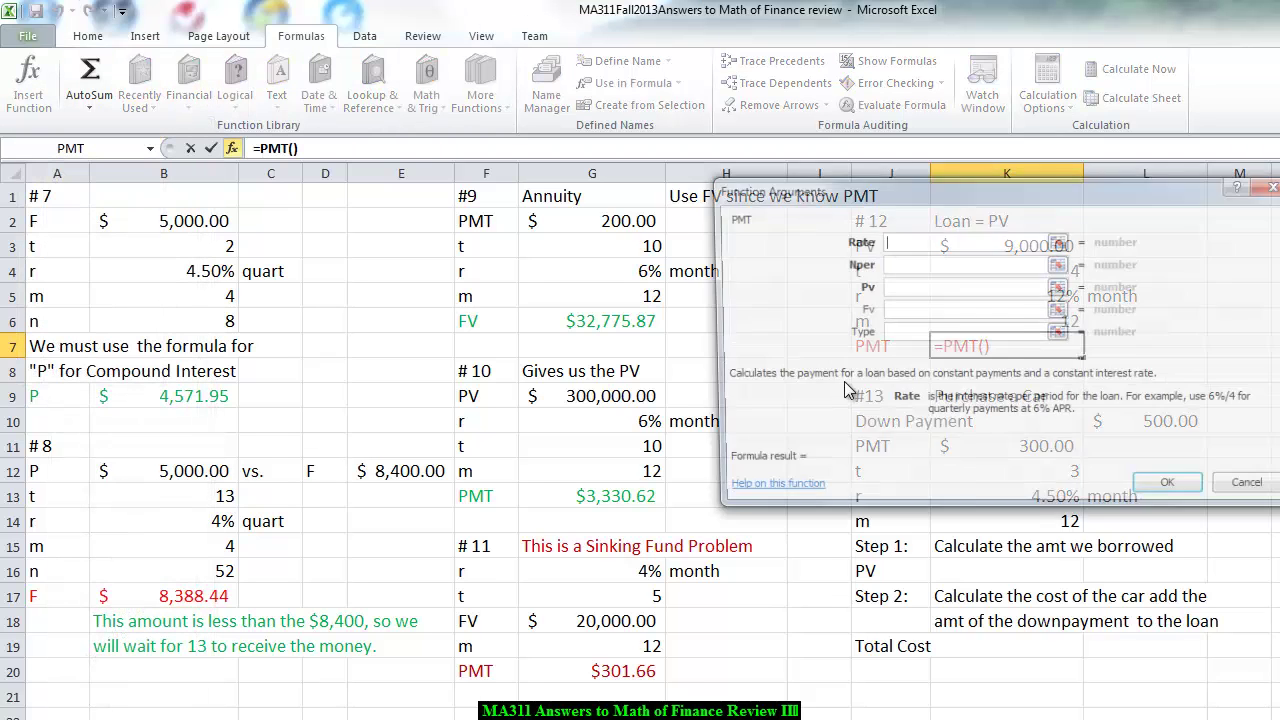
{"action": "left_click_drag", "start_coordinate": [981, 183], "coordinate": [507, 195]}
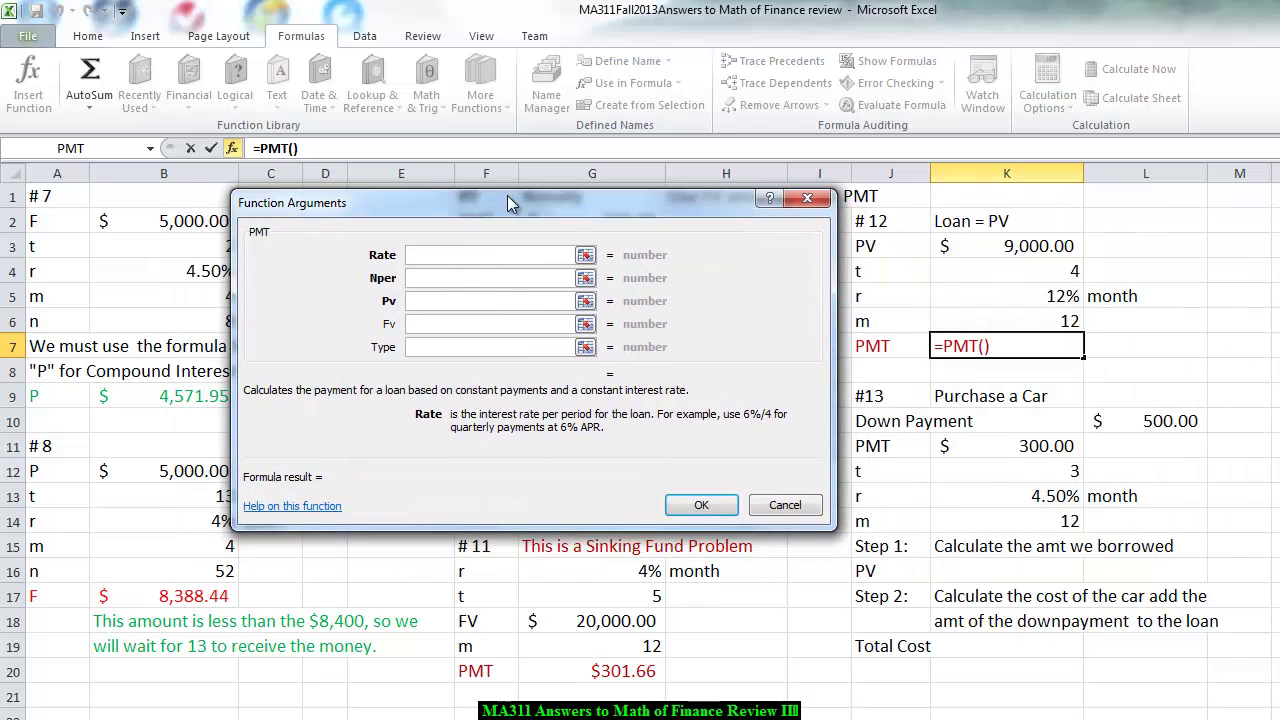
{"action": "left_click", "coordinate": [428, 258]}
{"action": "left_click", "coordinate": [1012, 293]}
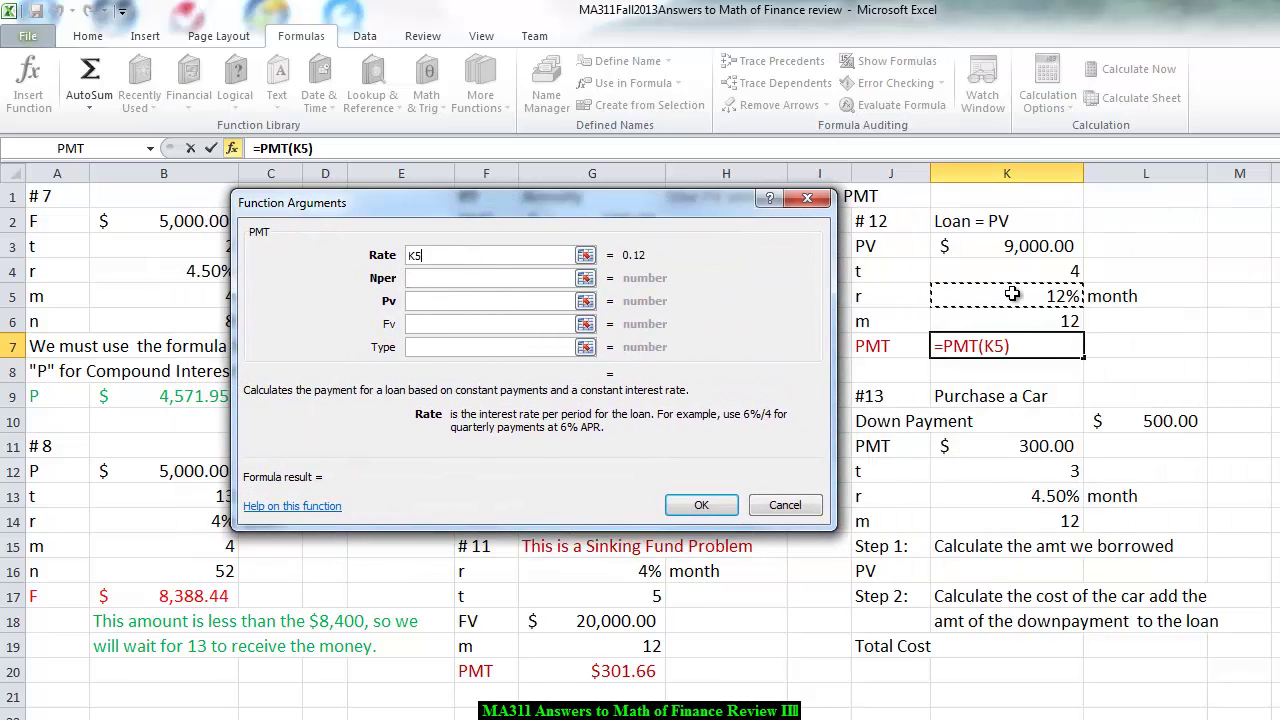
{"action": "type", "text": "/"}
{"action": "left_click", "coordinate": [1020, 320]}
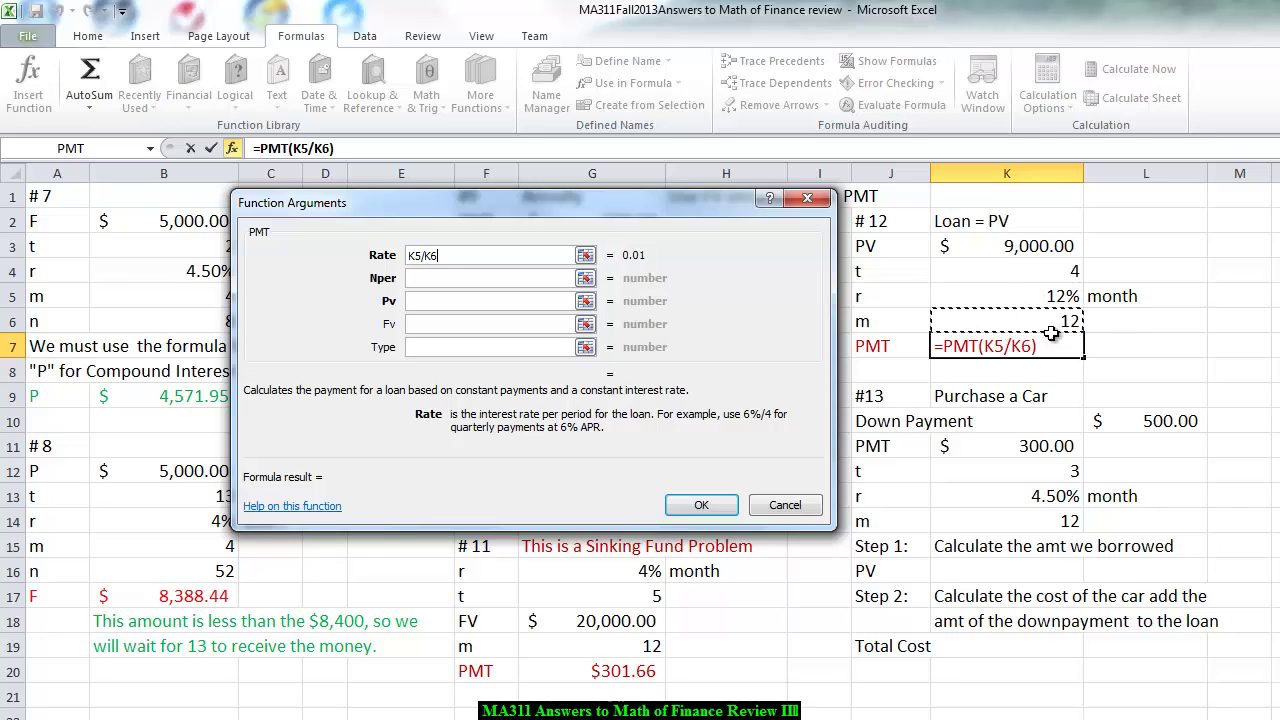
- Complete problem #12's PMT function with Nper as K6*K4 and Pv as -K3
{"action": "left_click", "coordinate": [445, 279]}
{"action": "left_click", "coordinate": [1012, 321]}
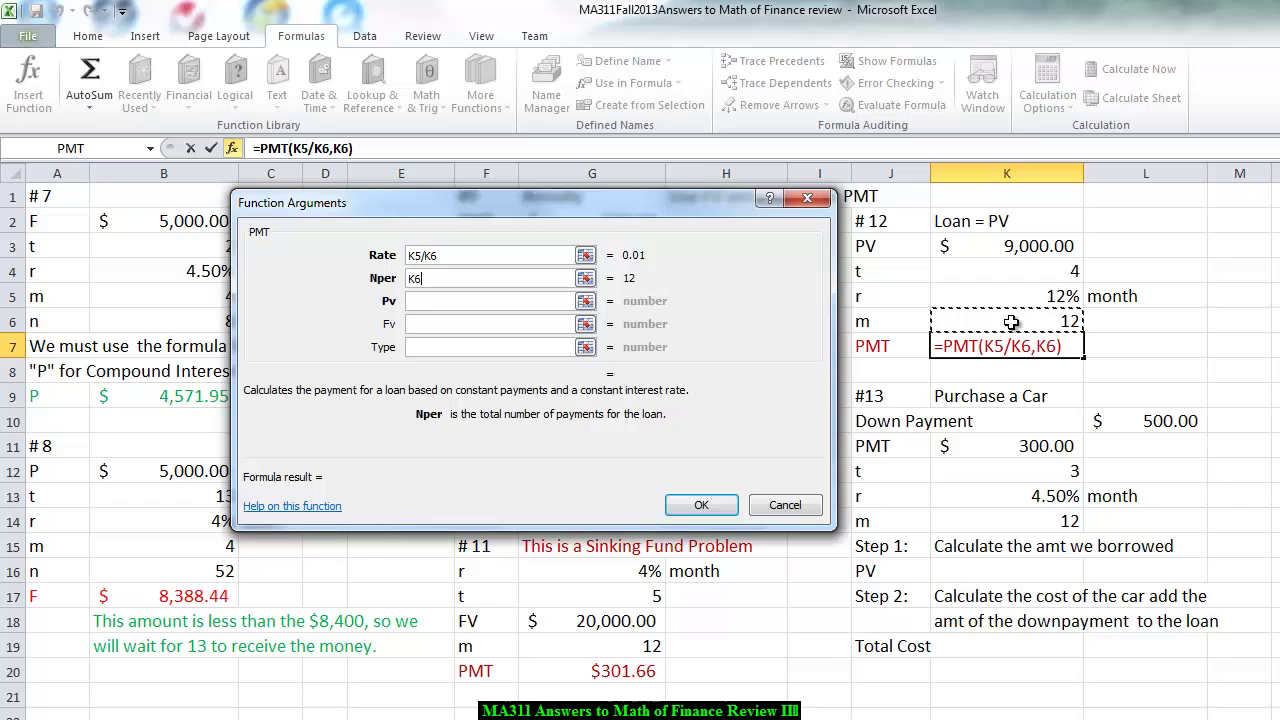
{"action": "type", "text": "*"}
{"action": "left_click", "coordinate": [1012, 272]}
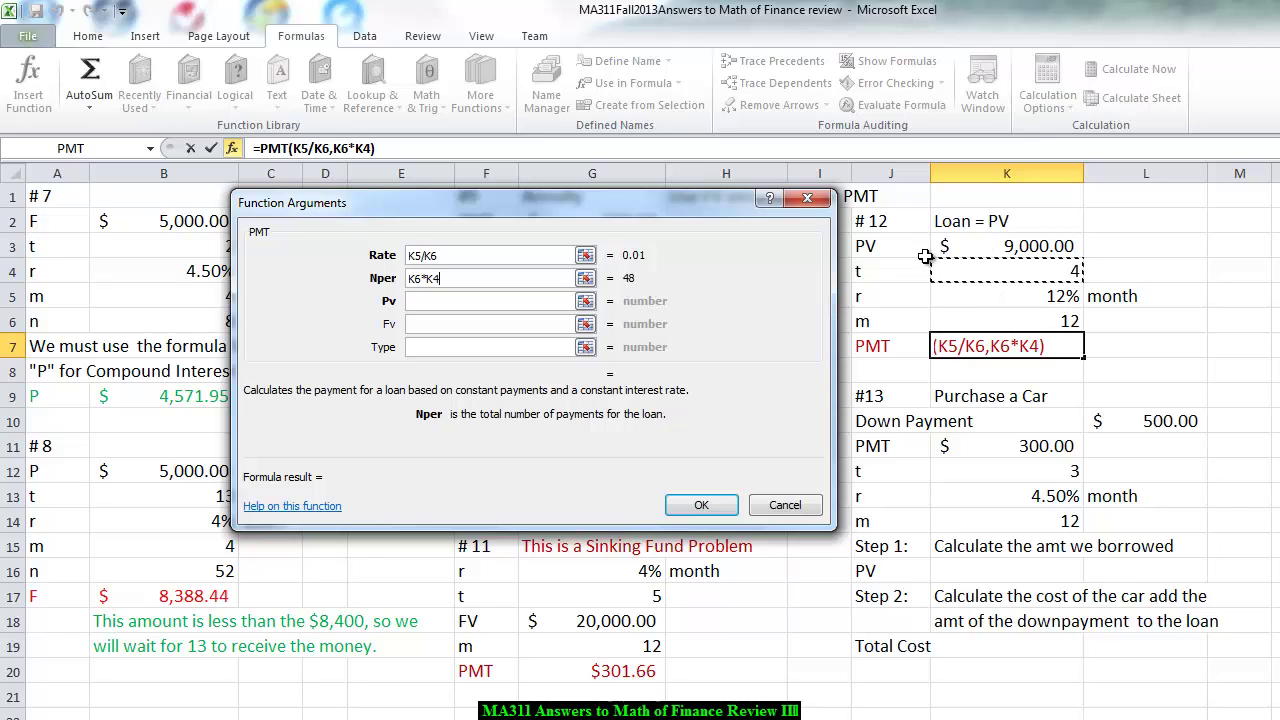
{"action": "left_click", "coordinate": [430, 301]}
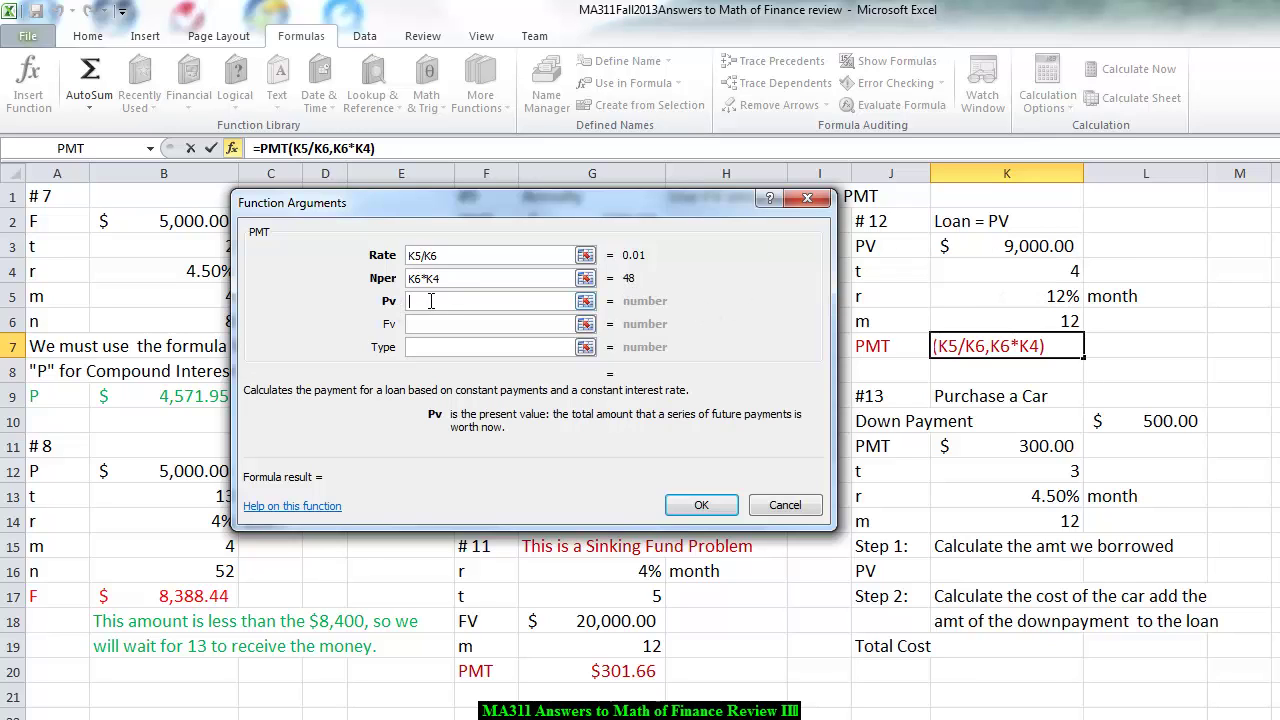
{"action": "type", "text": "-"}
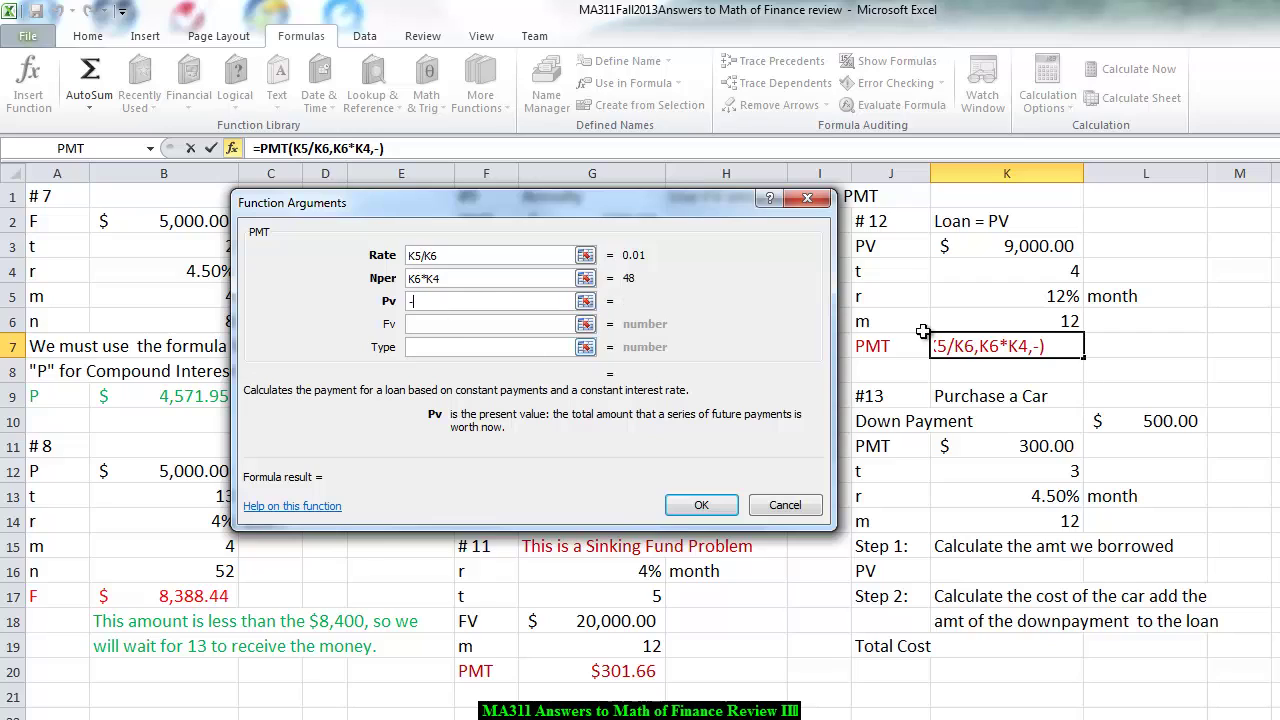
{"action": "left_click", "coordinate": [988, 246]}
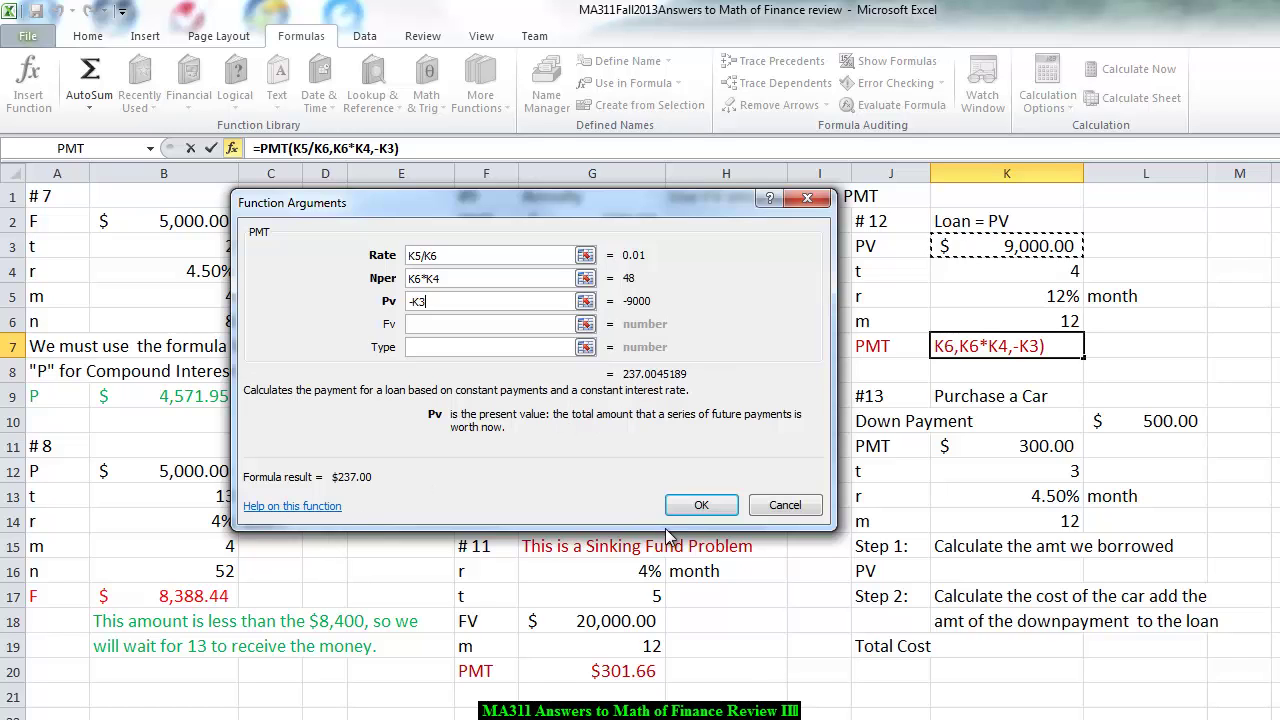
{"action": "left_click", "coordinate": [700, 505]}
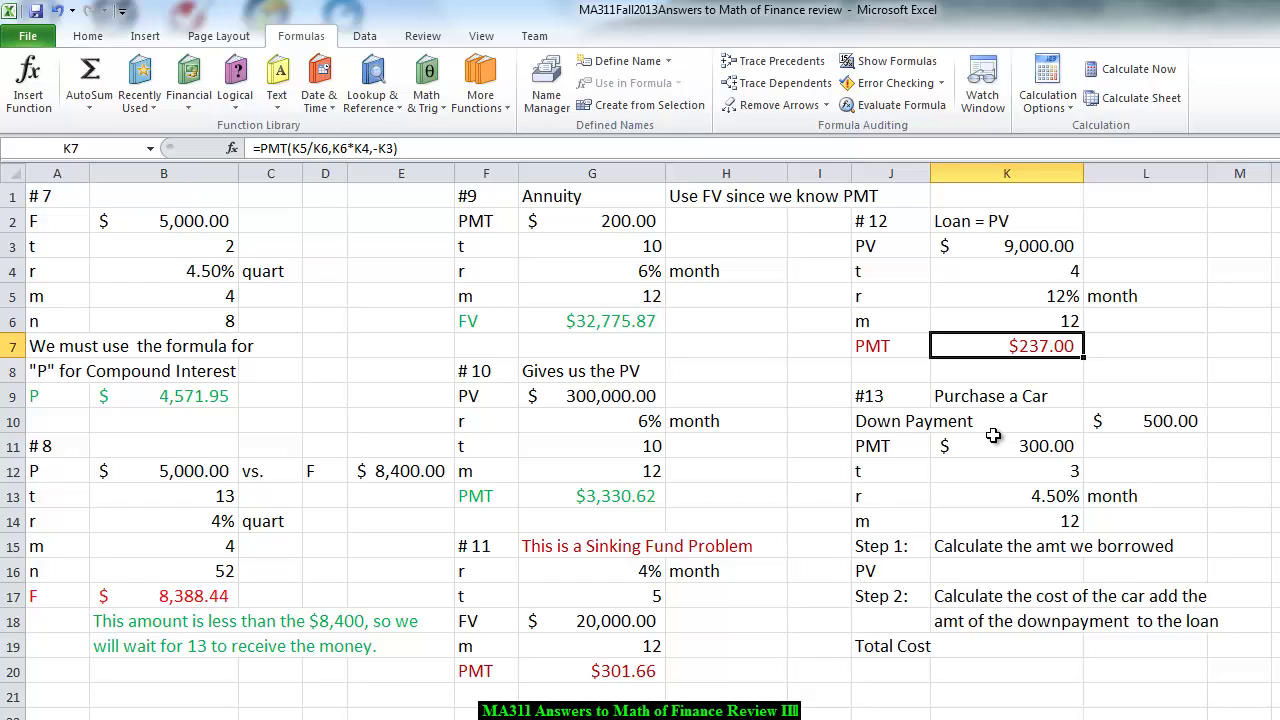
- Go through problem #13's given values: the down payment, PMT, t, r and m cells
{"action": "left_click", "coordinate": [1141, 422]}
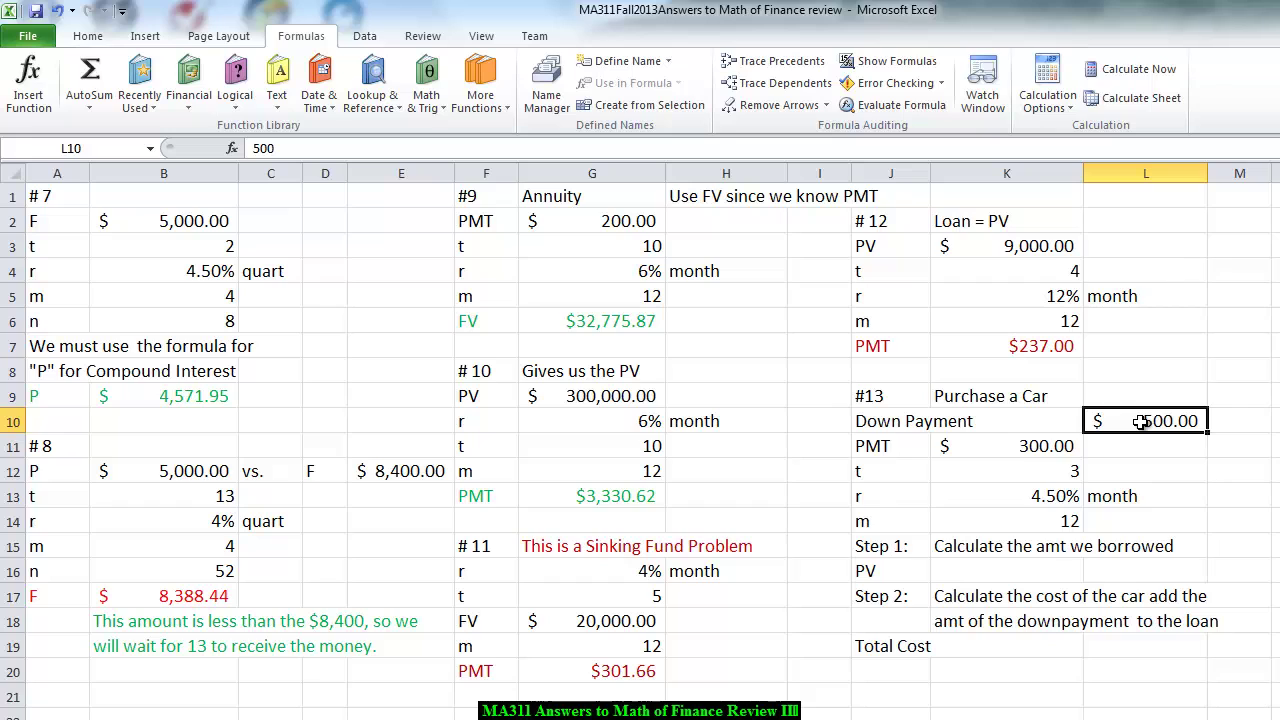
{"action": "left_click", "coordinate": [993, 453]}
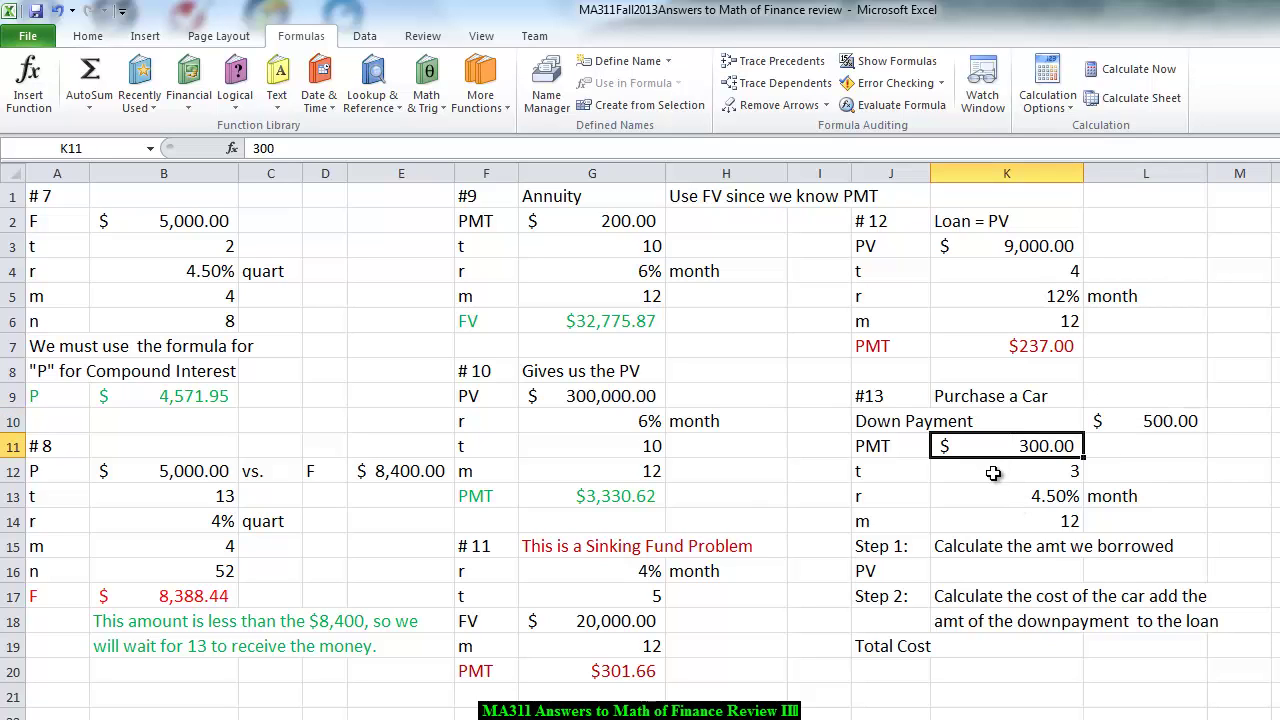
{"action": "left_click", "coordinate": [993, 472]}
{"action": "left_click", "coordinate": [997, 499]}
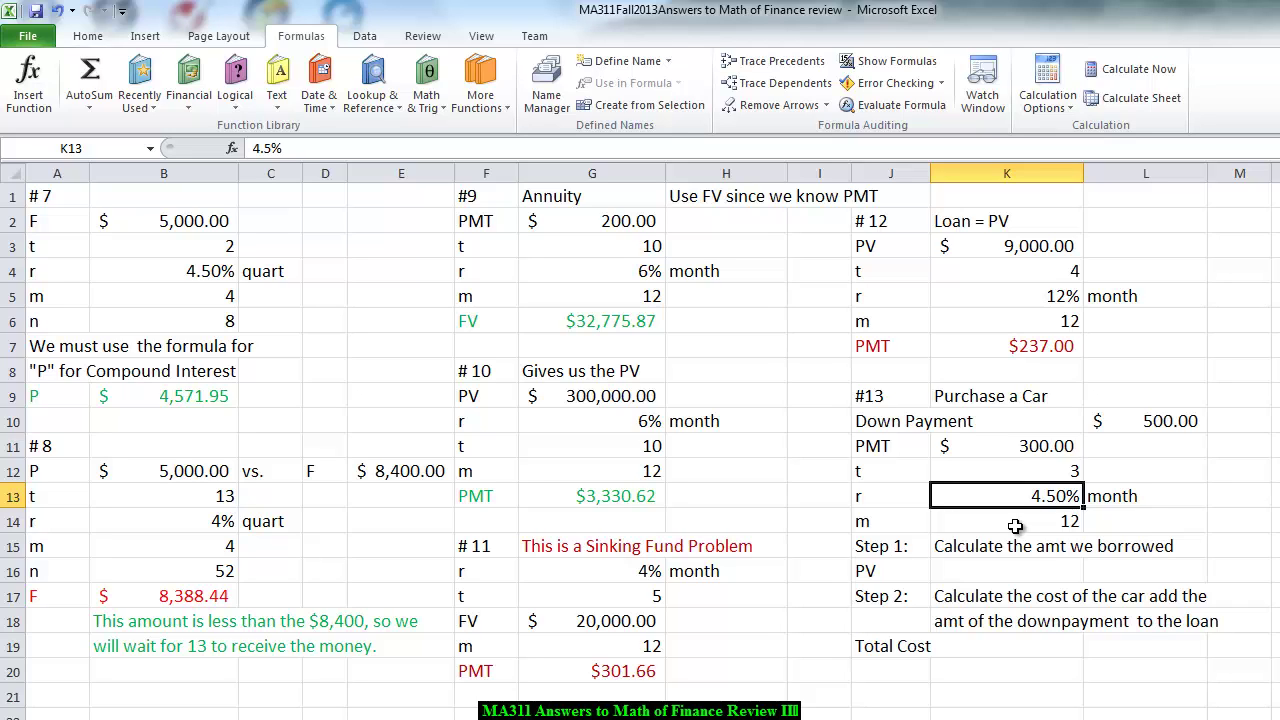
{"action": "left_click", "coordinate": [1015, 526]}
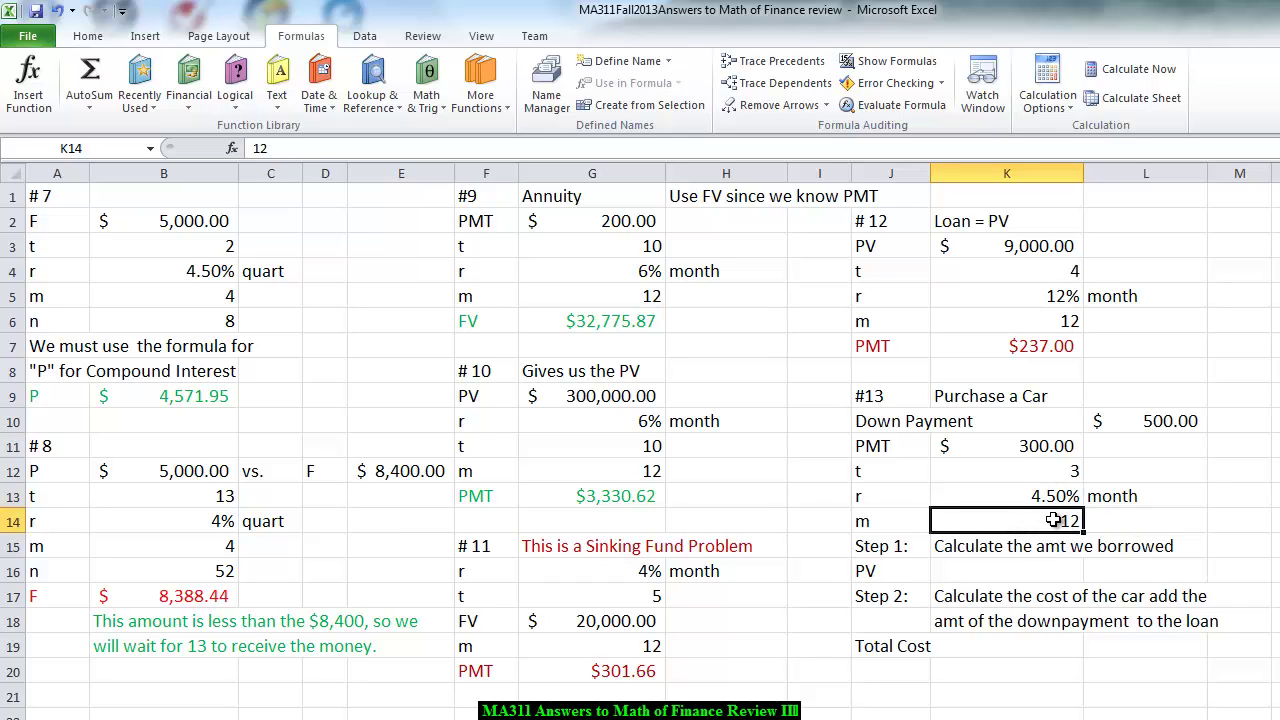
- Insert the financial function PV in cell K16 for problem #13 and set its Rate to K13/K14
{"action": "left_click", "coordinate": [955, 573]}
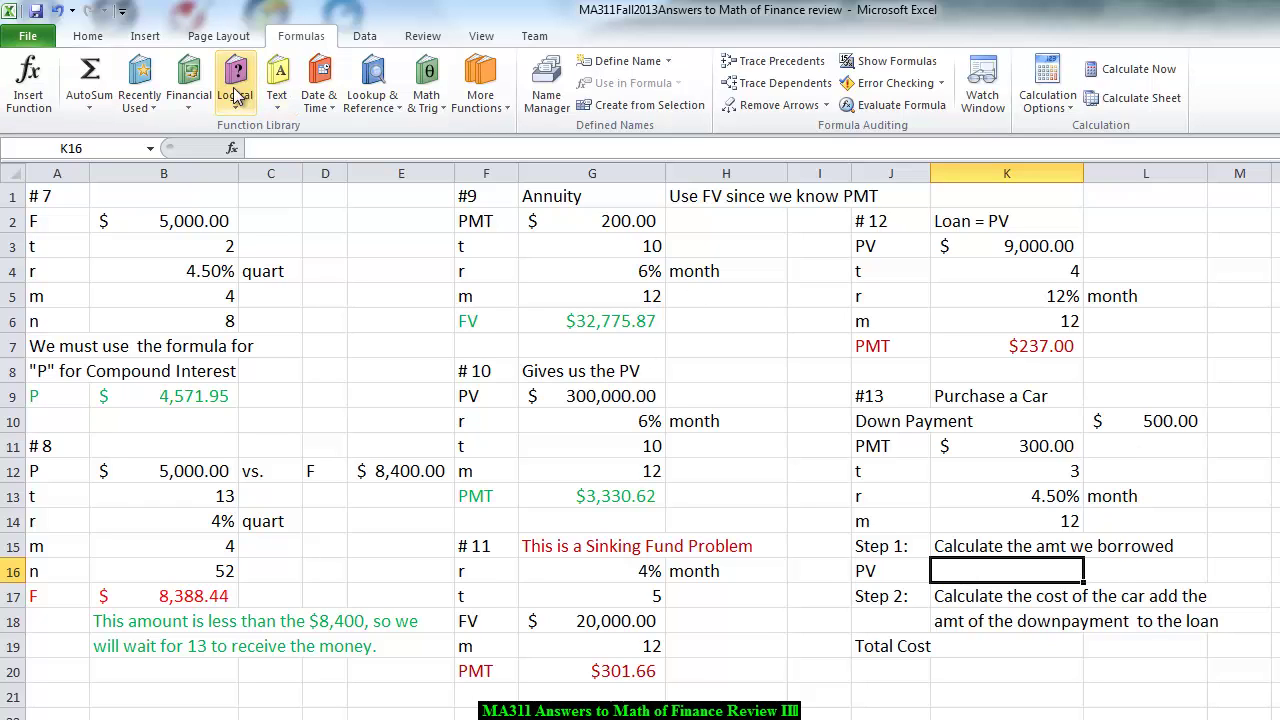
{"action": "left_click", "coordinate": [188, 78]}
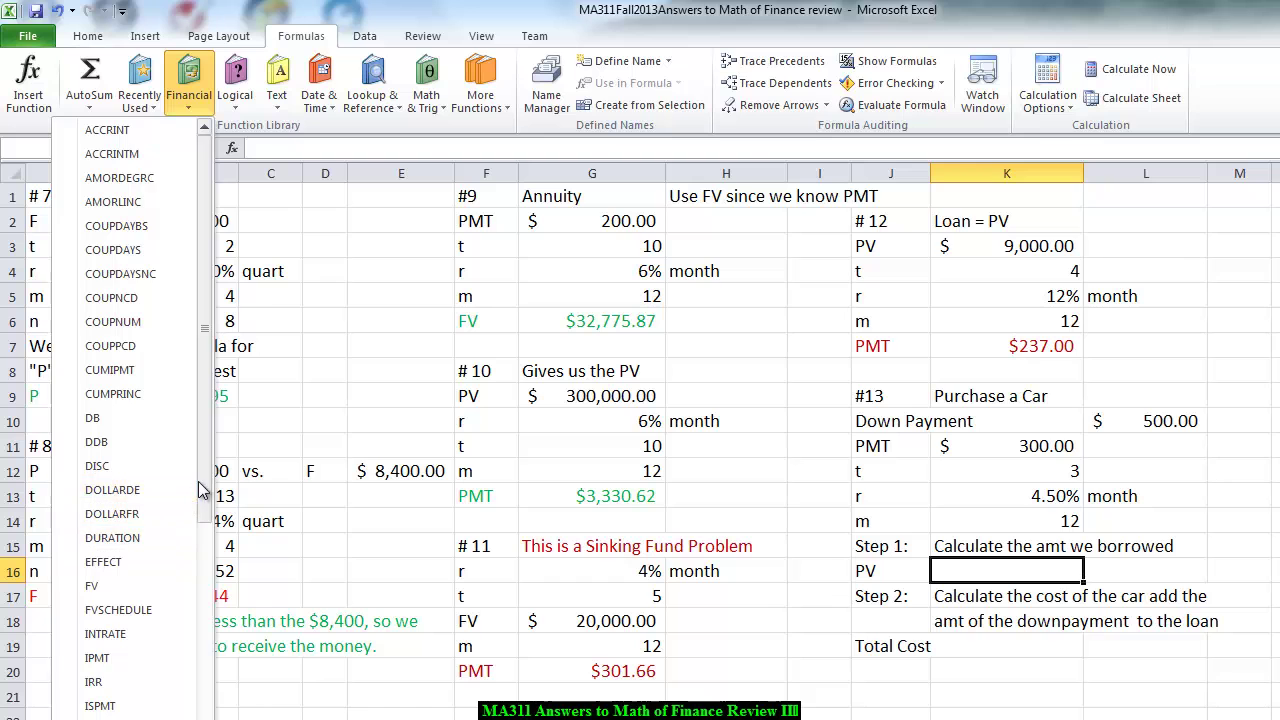
{"action": "left_click_drag", "start_coordinate": [204, 502], "coordinate": [206, 712]}
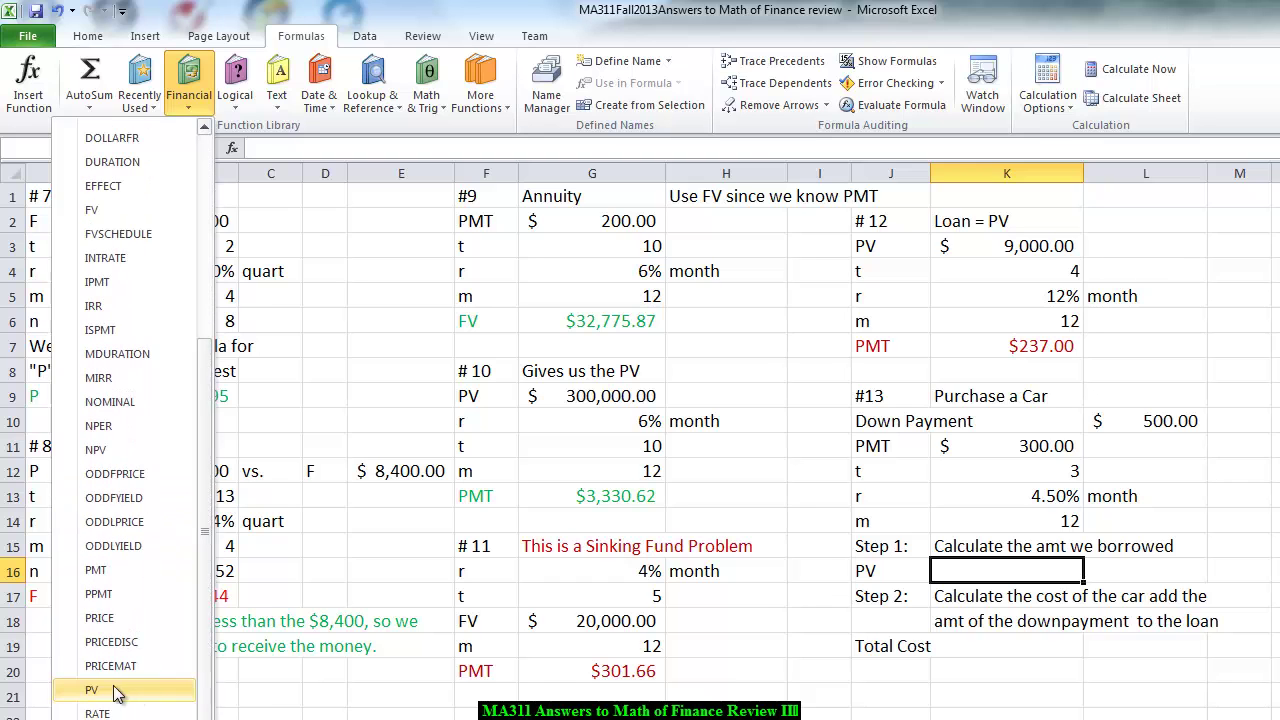
{"action": "left_click", "coordinate": [92, 690]}
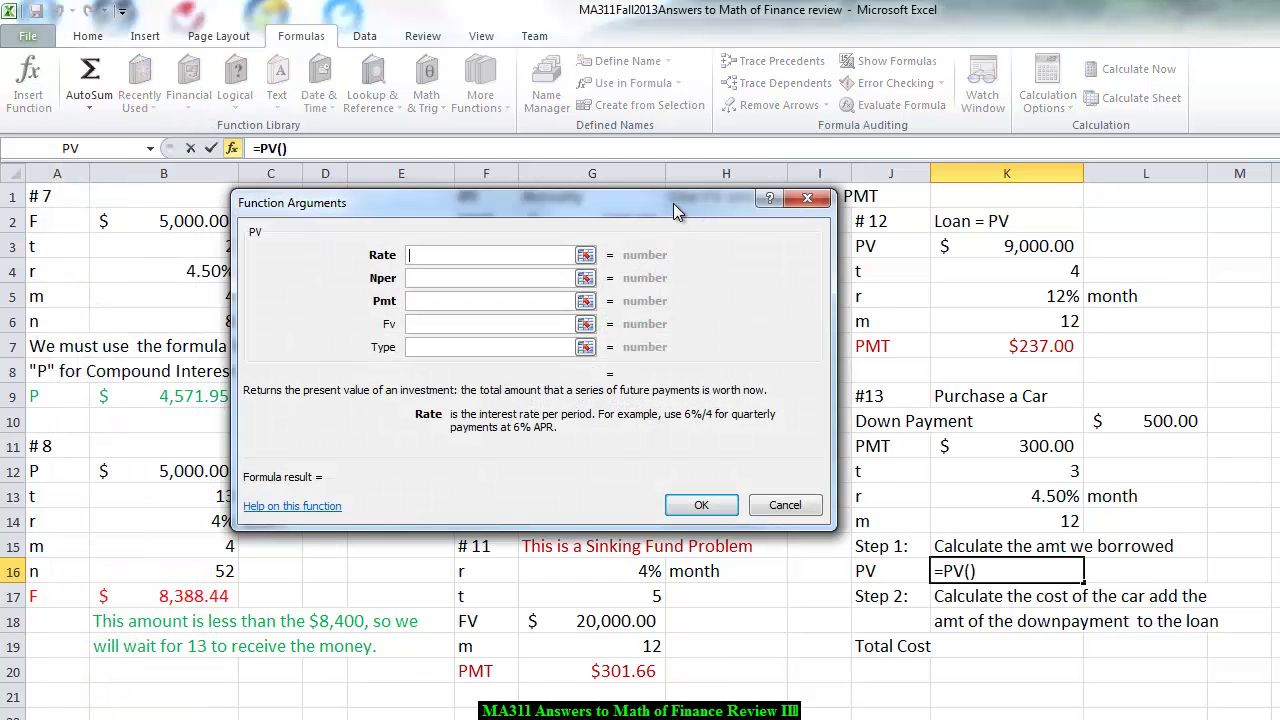
{"action": "left_click_drag", "start_coordinate": [673, 203], "coordinate": [708, 220]}
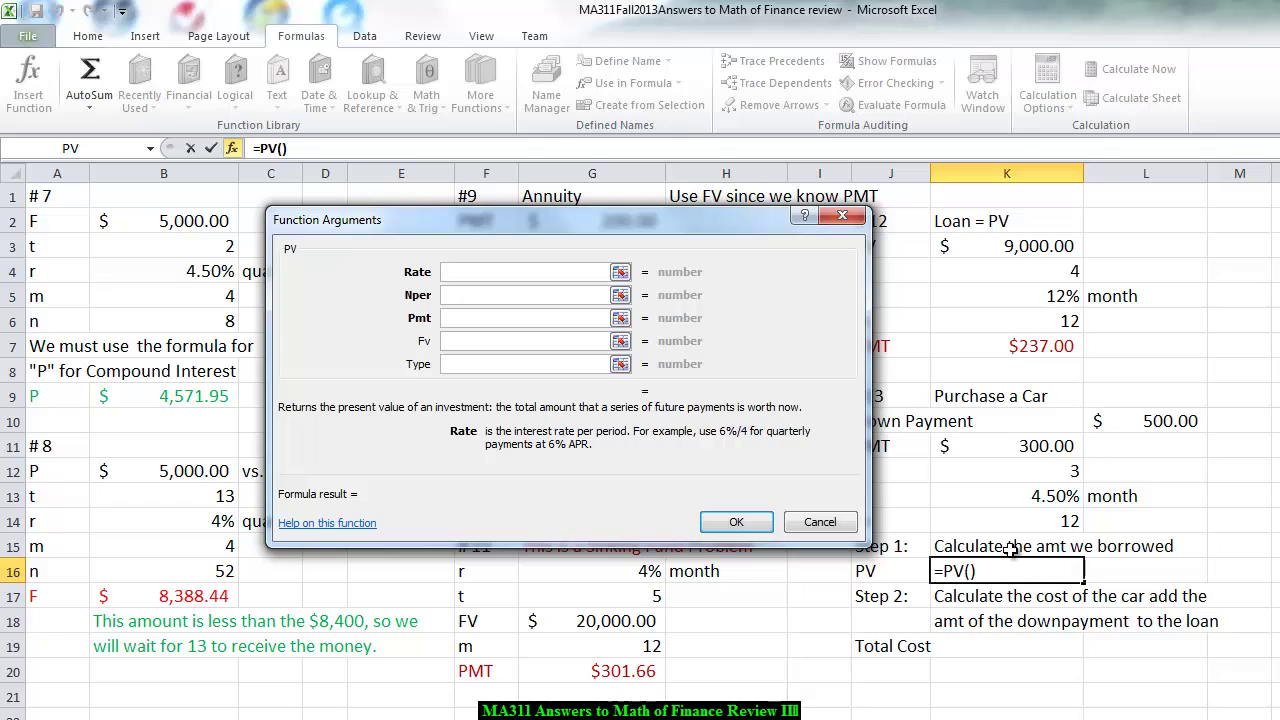
{"action": "left_click", "coordinate": [1026, 497]}
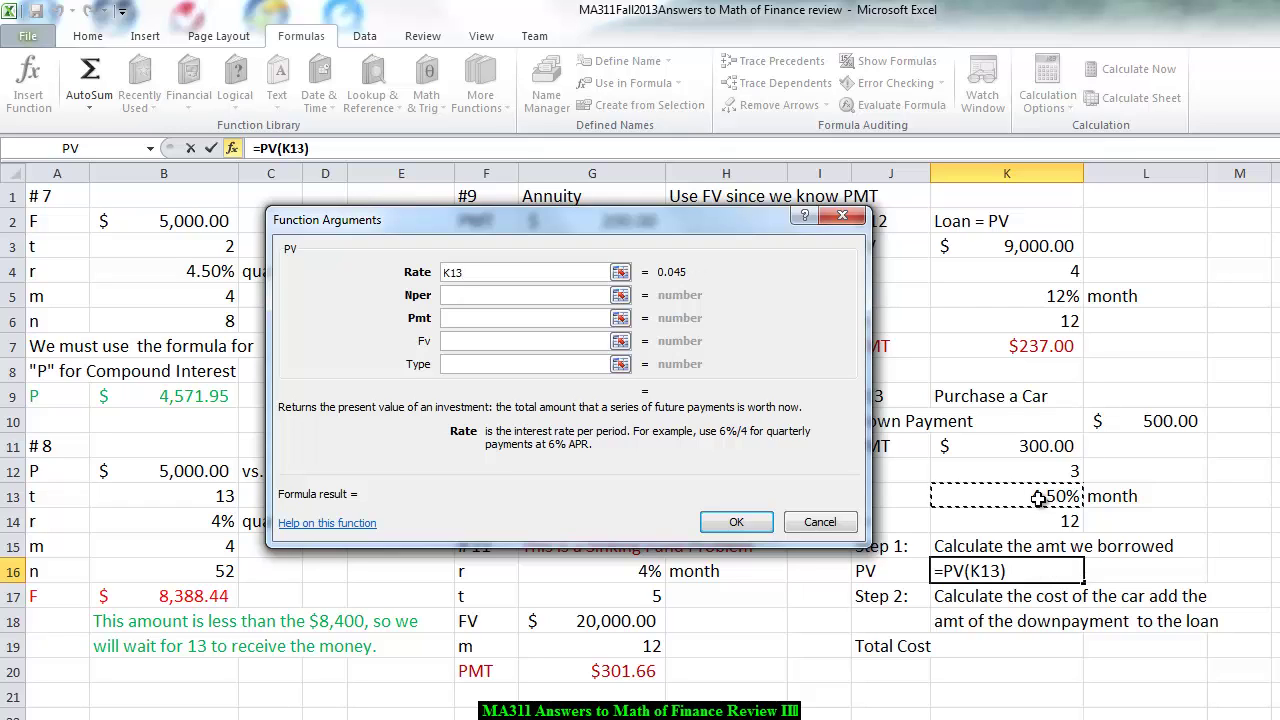
{"action": "type", "text": "/"}
{"action": "left_click", "coordinate": [1038, 521]}
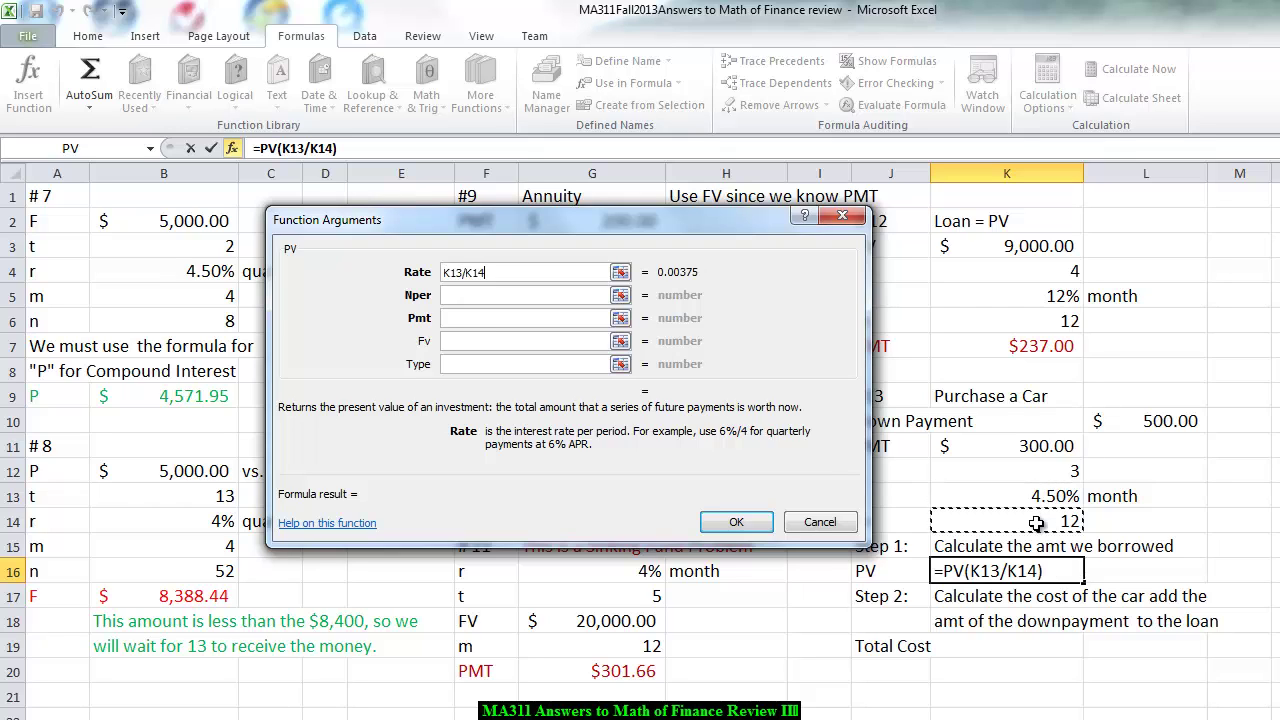
- Complete problem #13's PV function with Nper as K14*K12 and Pmt as -K11
{"action": "left_click", "coordinate": [488, 296]}
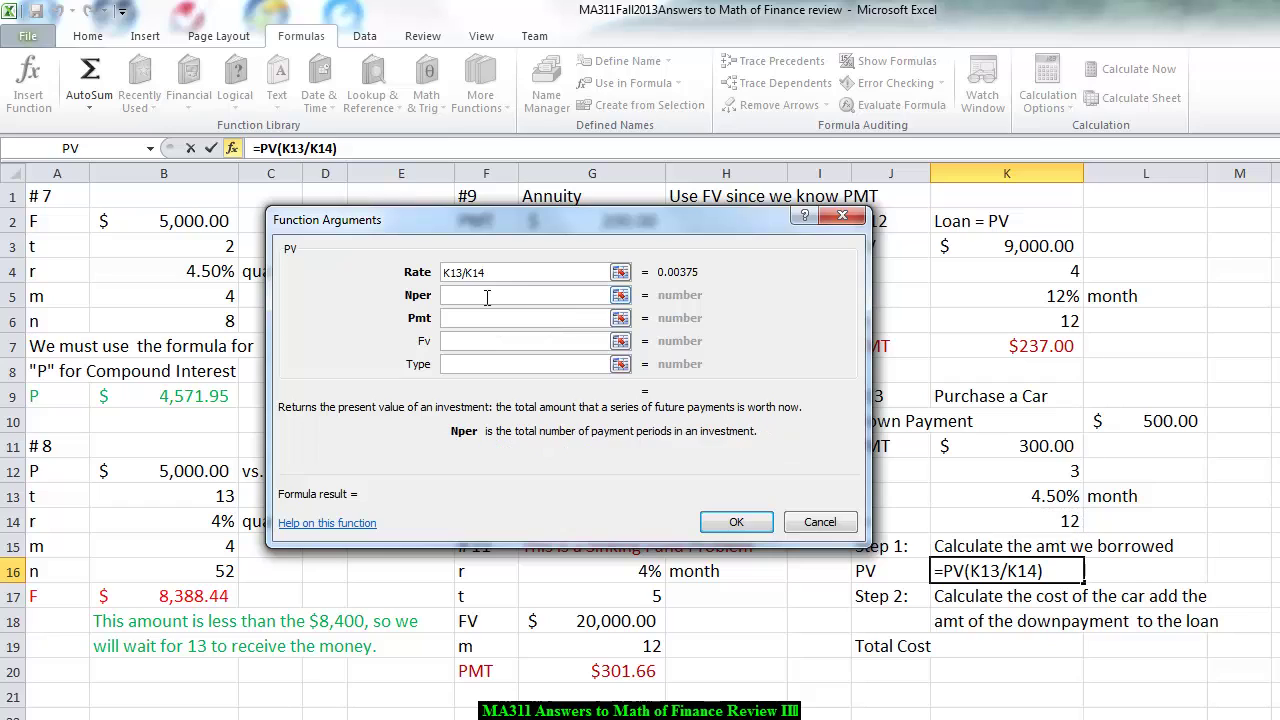
{"action": "left_click", "coordinate": [1042, 524]}
{"action": "type", "text": "*"}
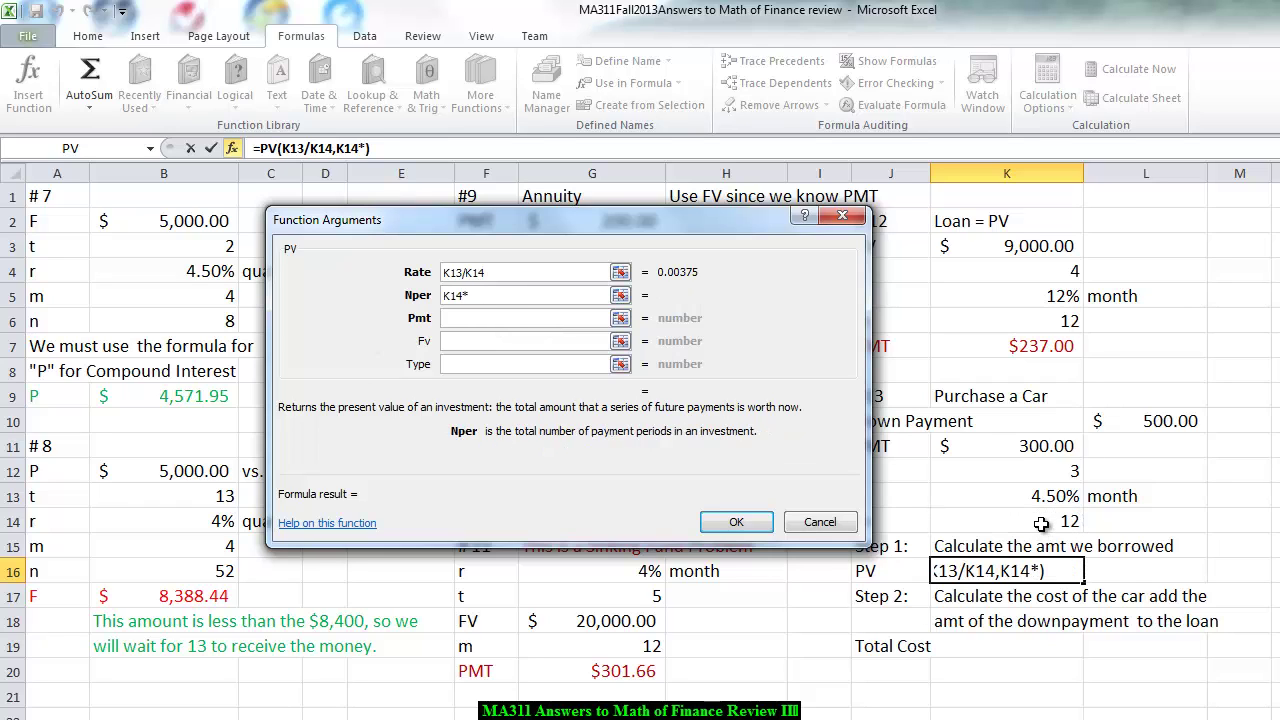
{"action": "left_click", "coordinate": [1042, 474]}
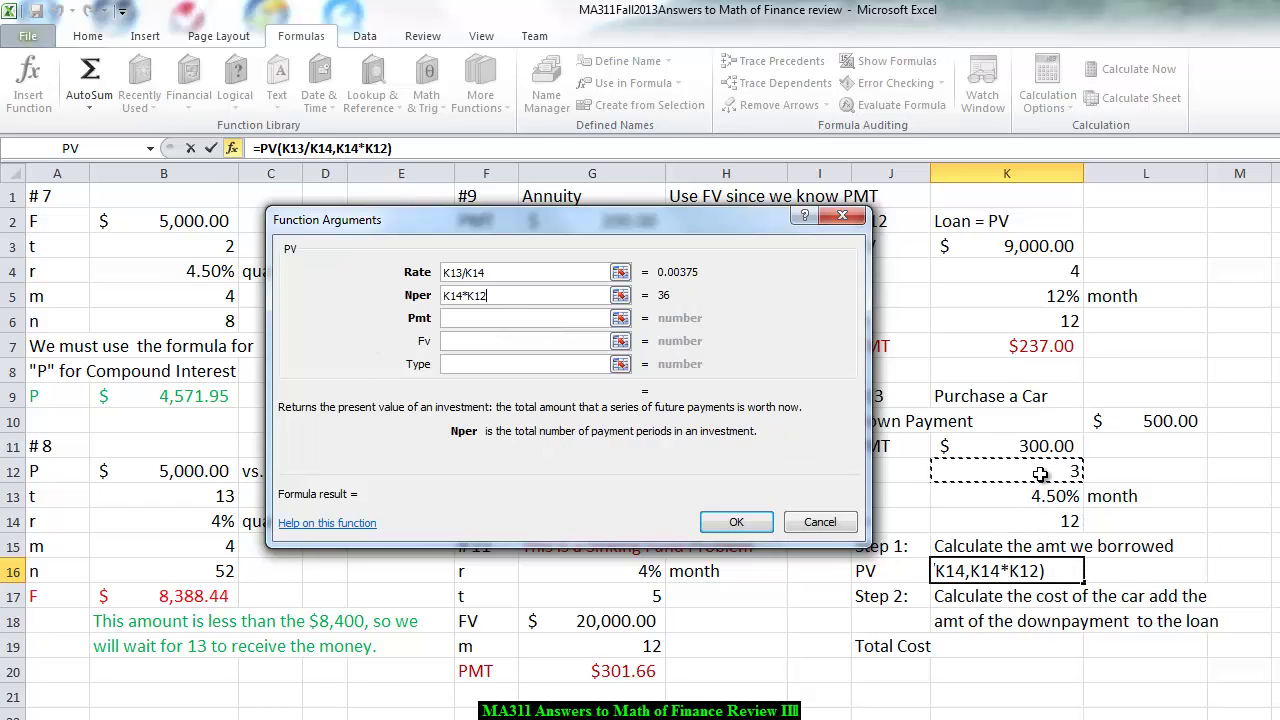
{"action": "left_click", "coordinate": [455, 320]}
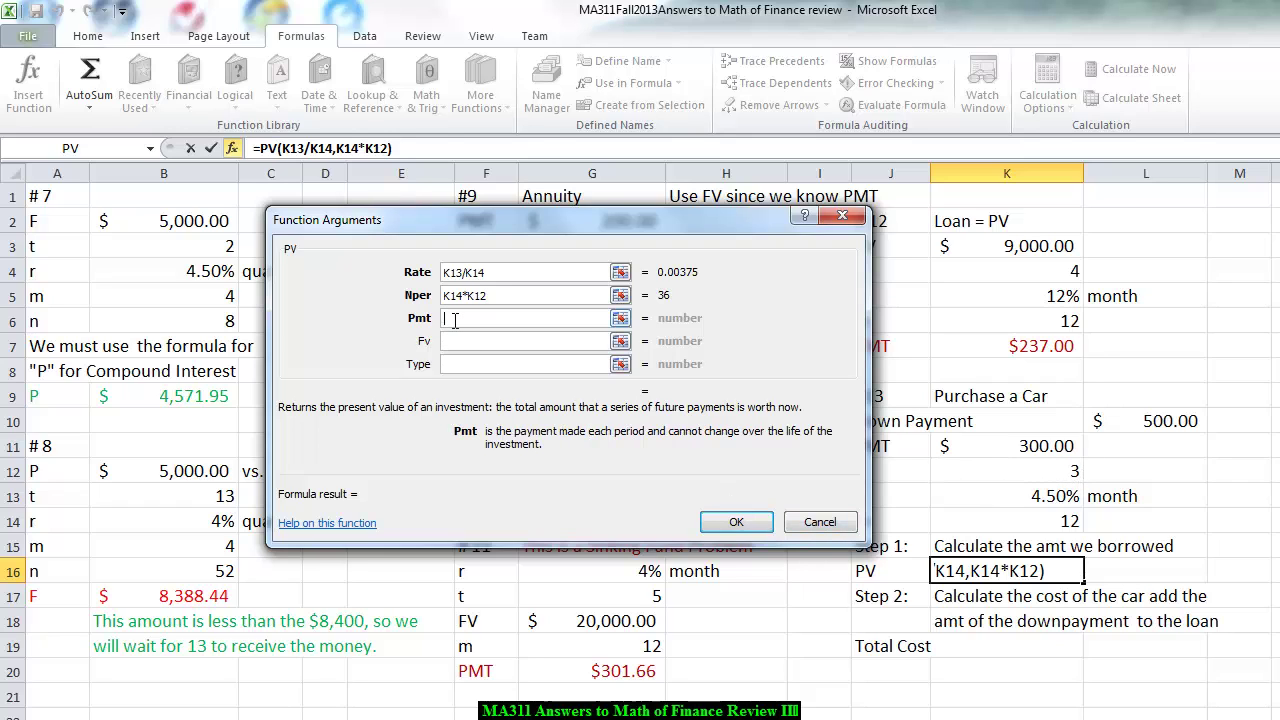
{"action": "type", "text": "-"}
{"action": "left_click", "coordinate": [983, 447]}
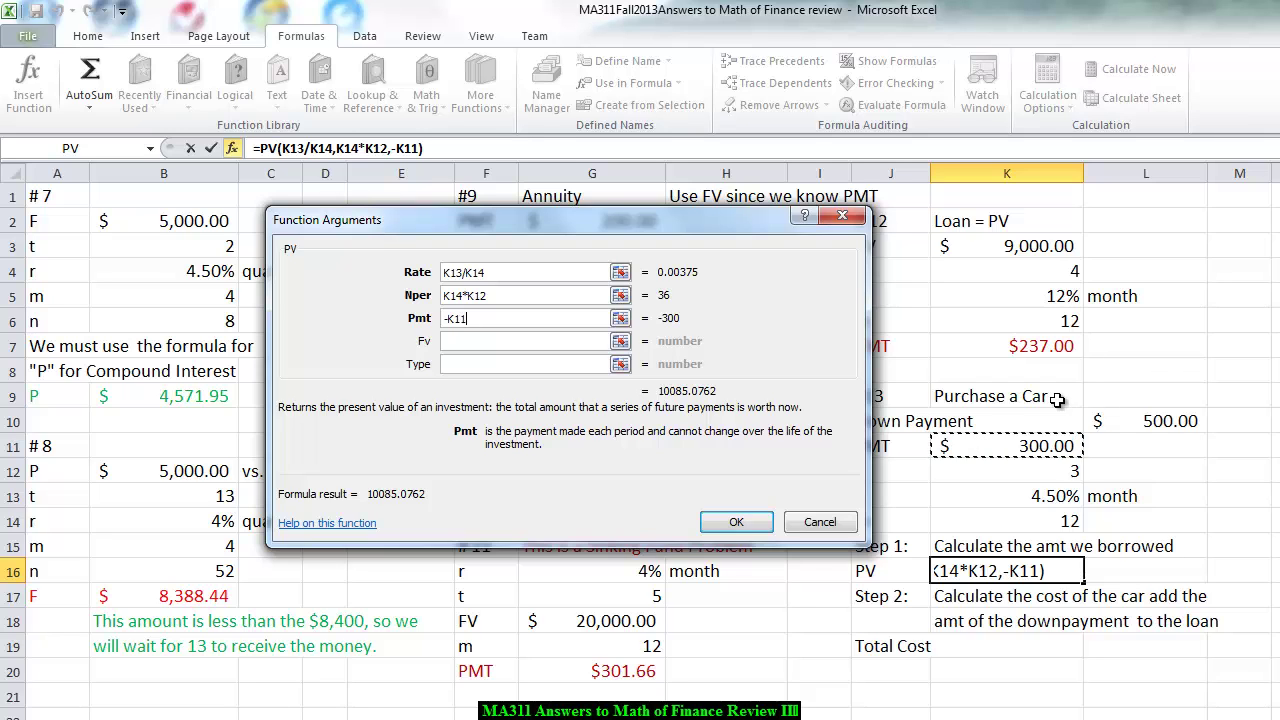
{"action": "left_click", "coordinate": [733, 524]}
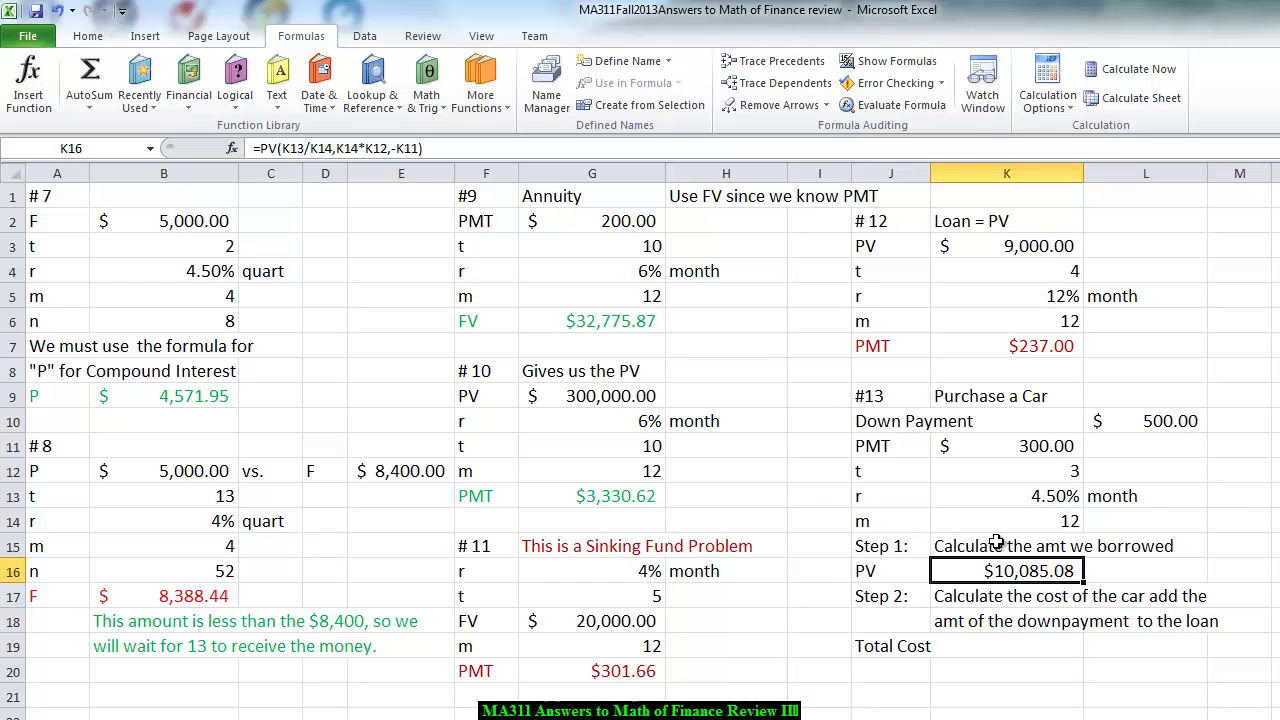
- Calculate problem #13's total cost in cell K19 with the formula =K16+L10
{"action": "left_click", "coordinate": [1014, 646]}
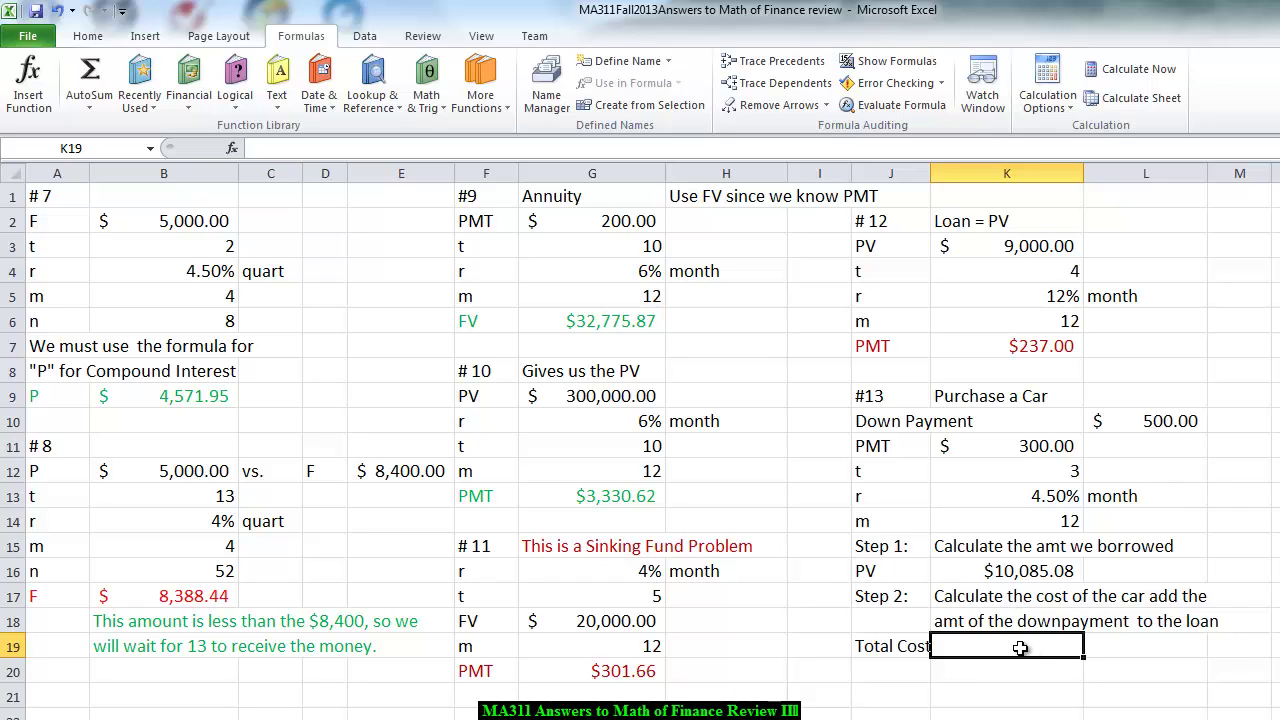
{"action": "type", "text": "="}
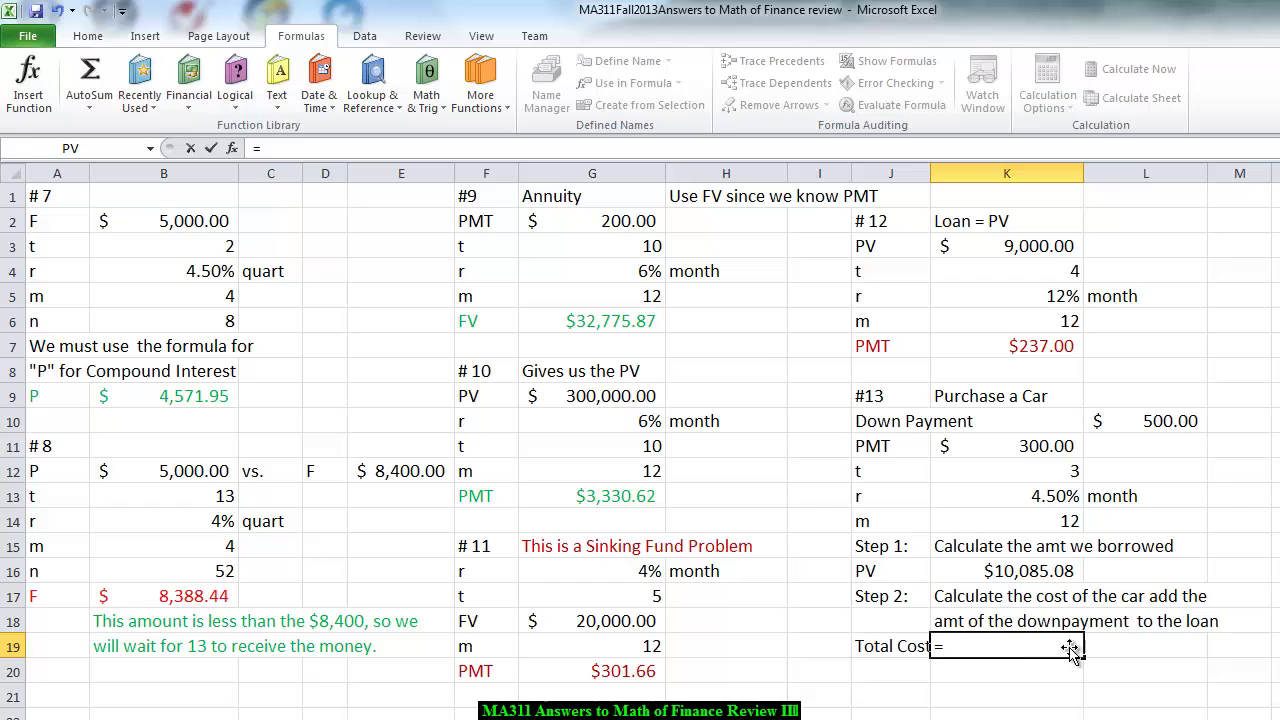
{"action": "left_click", "coordinate": [1027, 575]}
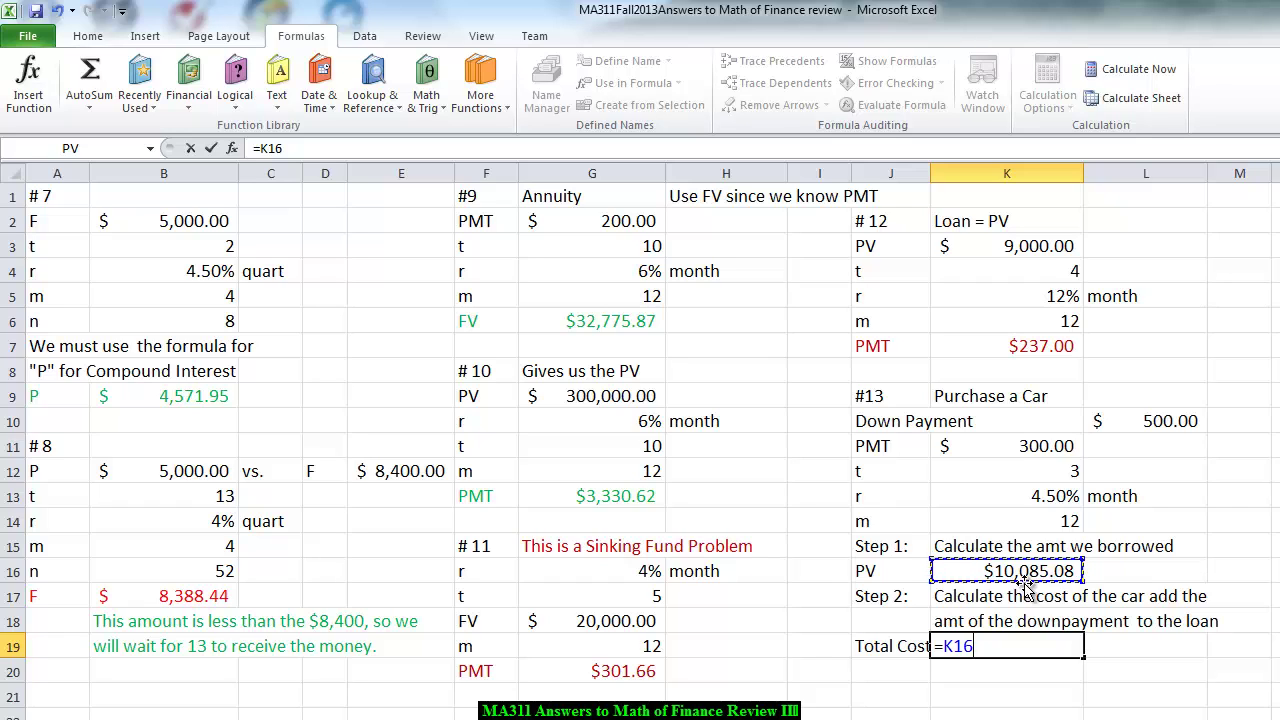
{"action": "left_click", "coordinate": [1147, 424]}
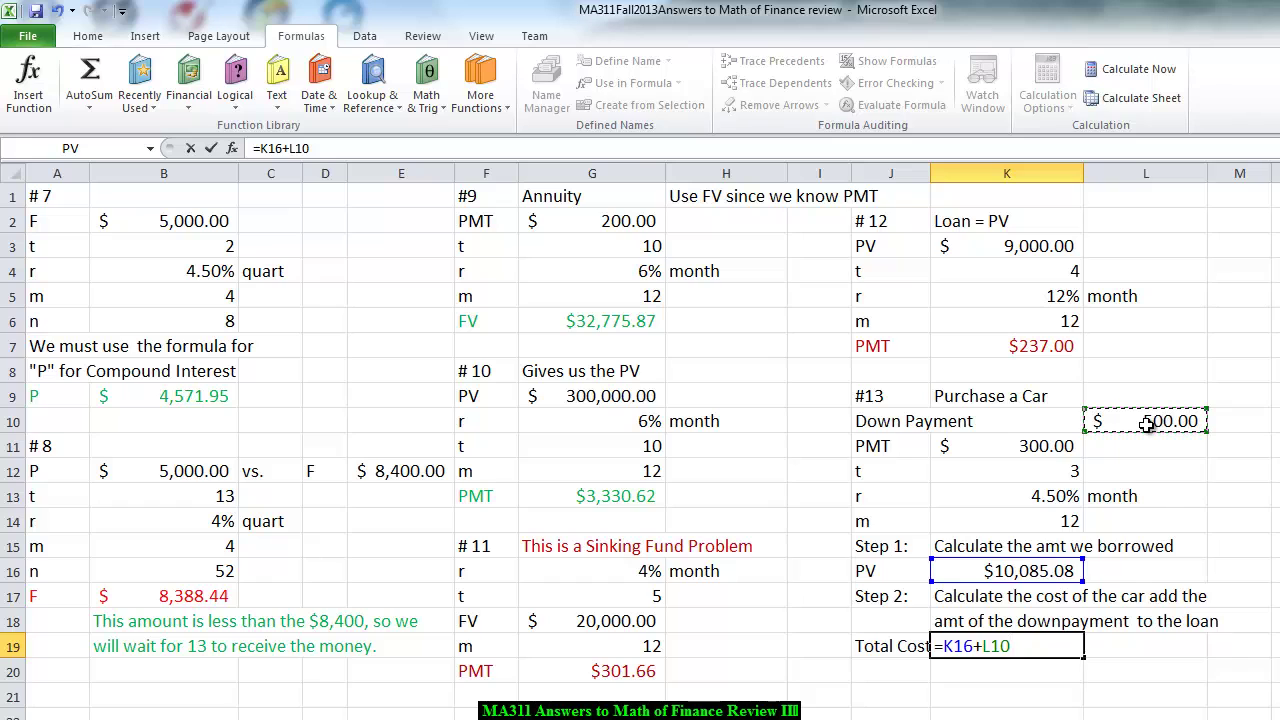
{"action": "key", "text": "Return"}
- Color the Total Cost label and its amount in cells J19:K19 with red font
{"action": "left_click_drag", "start_coordinate": [882, 648], "coordinate": [1040, 648]}
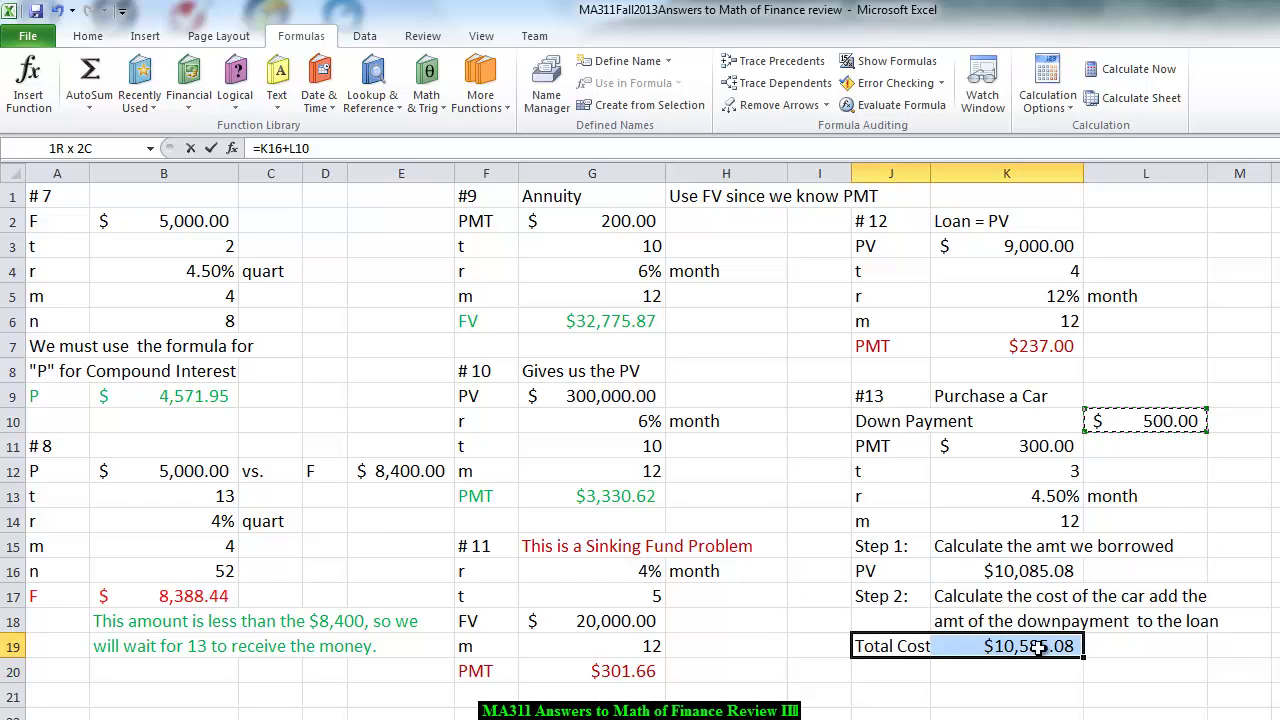
{"action": "left_click", "coordinate": [88, 37]}
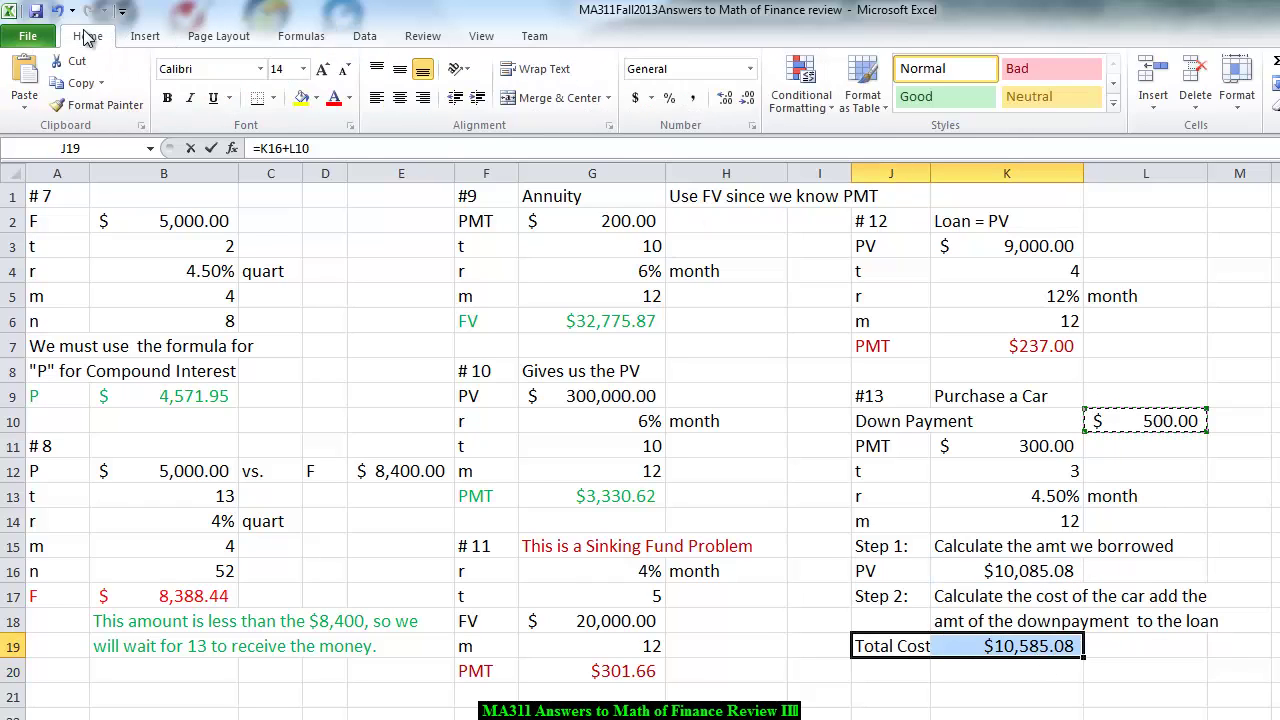
{"action": "left_click", "coordinate": [334, 97]}
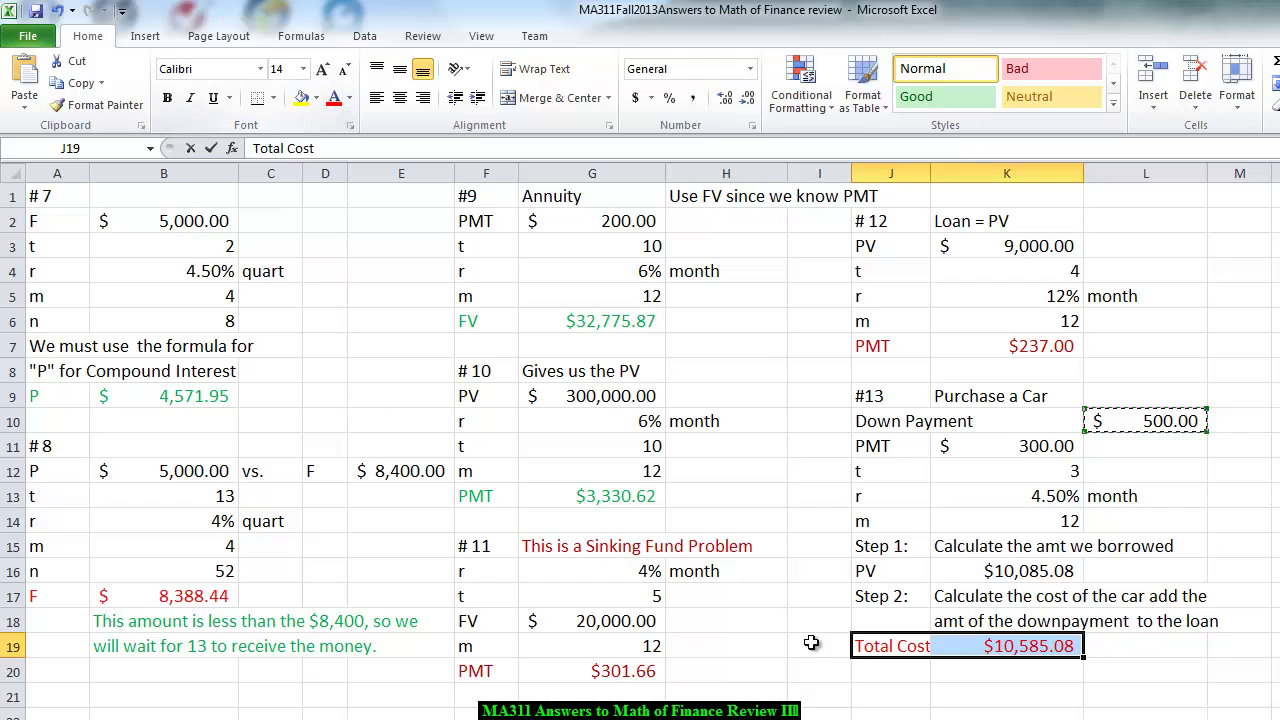
{"action": "left_click", "coordinate": [1030, 678]}
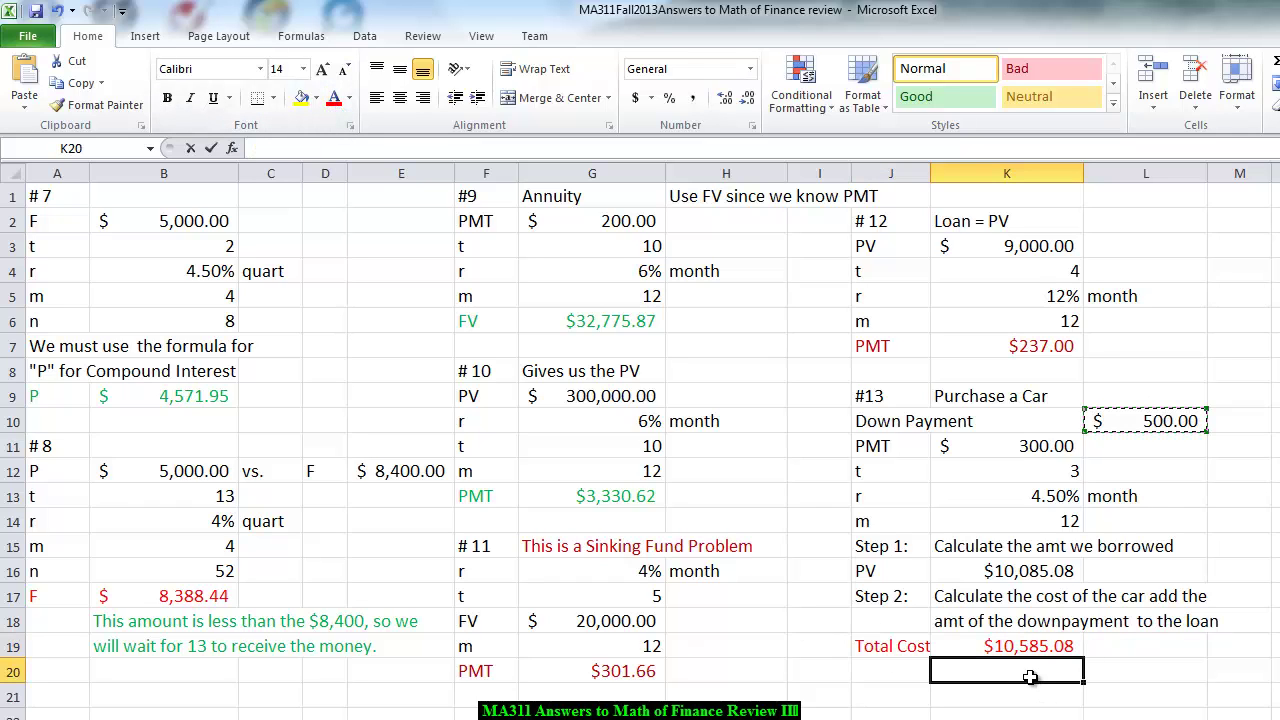